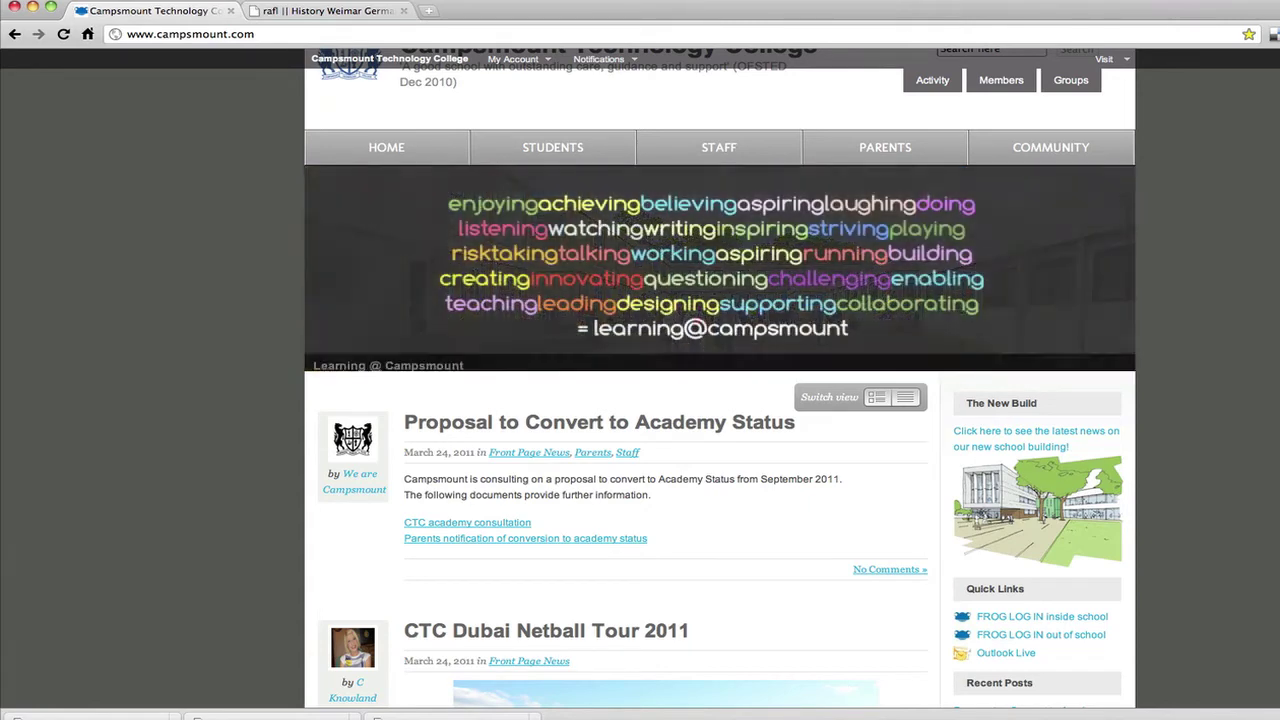
- Open My Google Docs from the Cloud Apps links on the college website
{"action": "scroll", "coordinate": [720, 380], "scroll_direction": "up", "scroll_amount": 1}
{"action": "scroll", "coordinate": [720, 380], "scroll_direction": "up", "scroll_amount": 1}
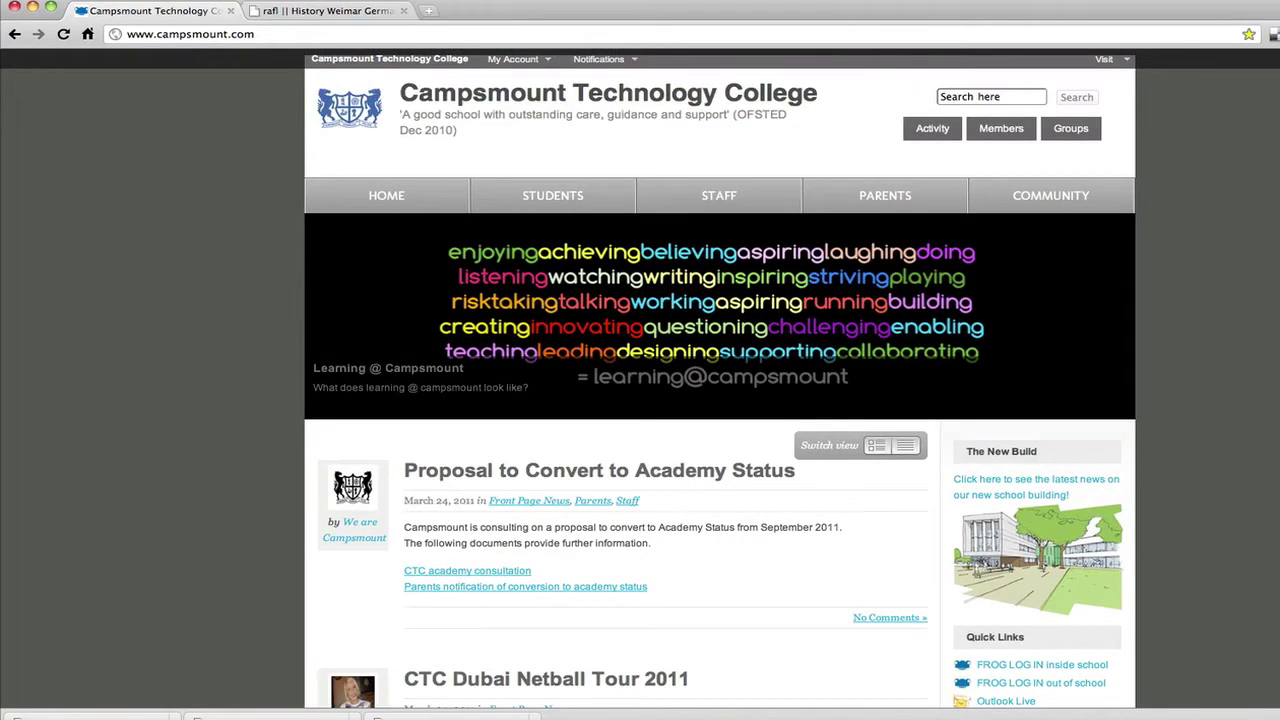
{"action": "scroll", "coordinate": [720, 380], "scroll_direction": "down", "scroll_amount": 10}
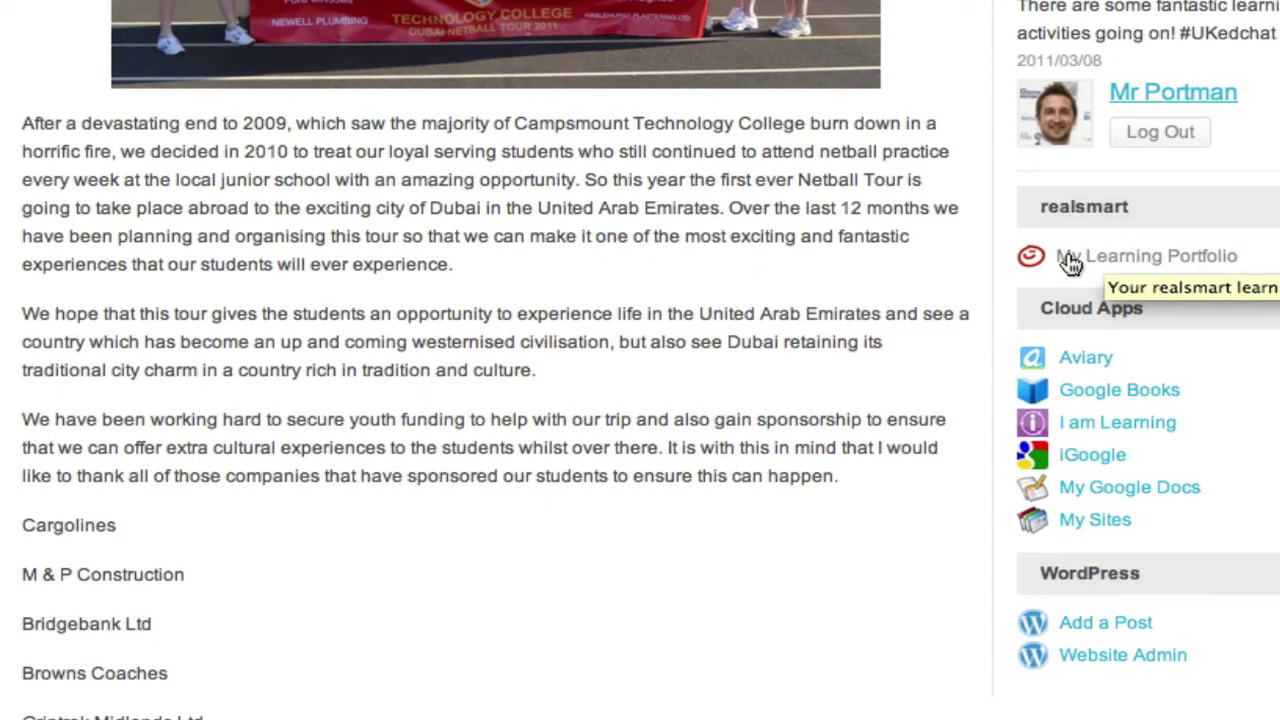
{"action": "left_click", "coordinate": [1096, 488]}
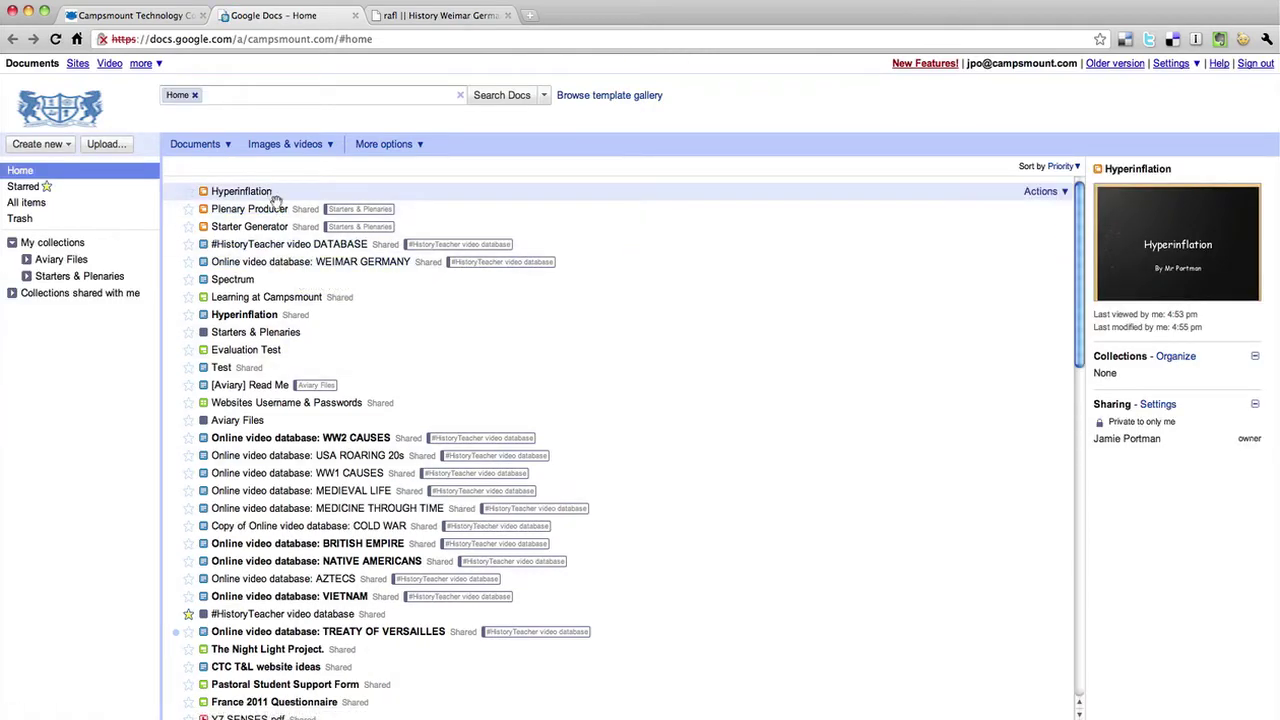
- Create a new presentation from the documents list
{"action": "left_click", "coordinate": [257, 192]}
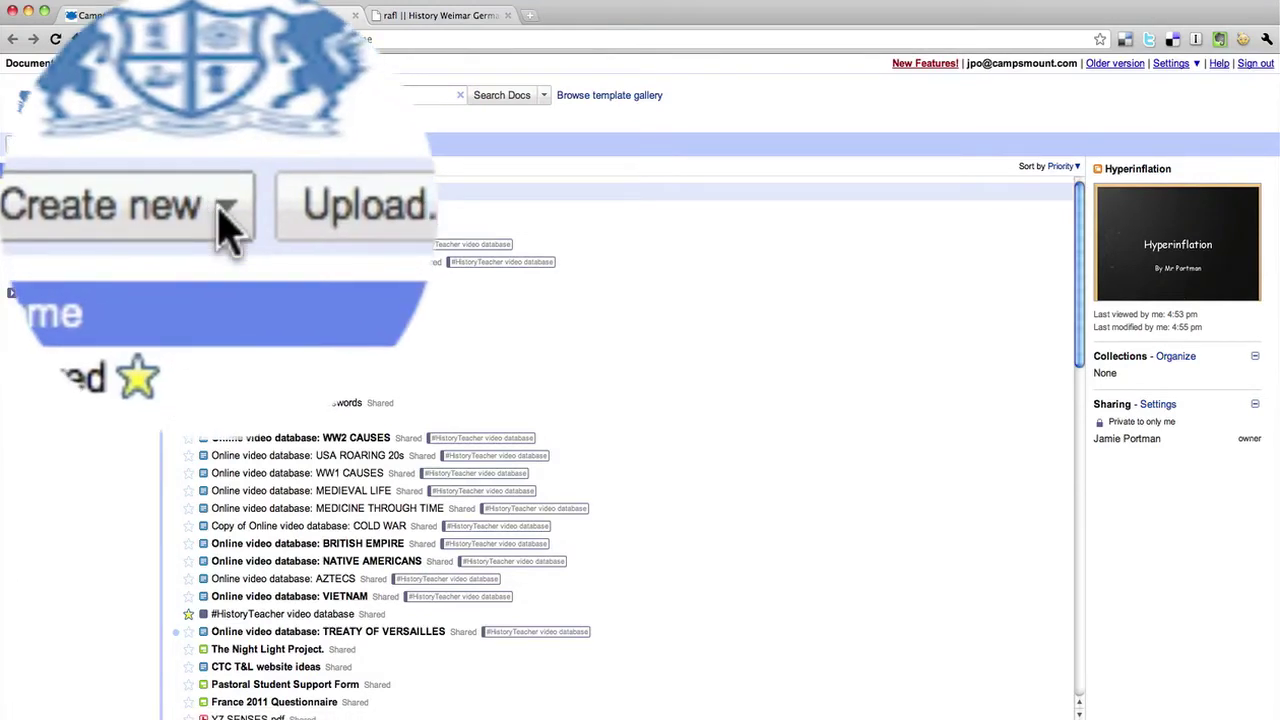
{"action": "left_click", "coordinate": [220, 215]}
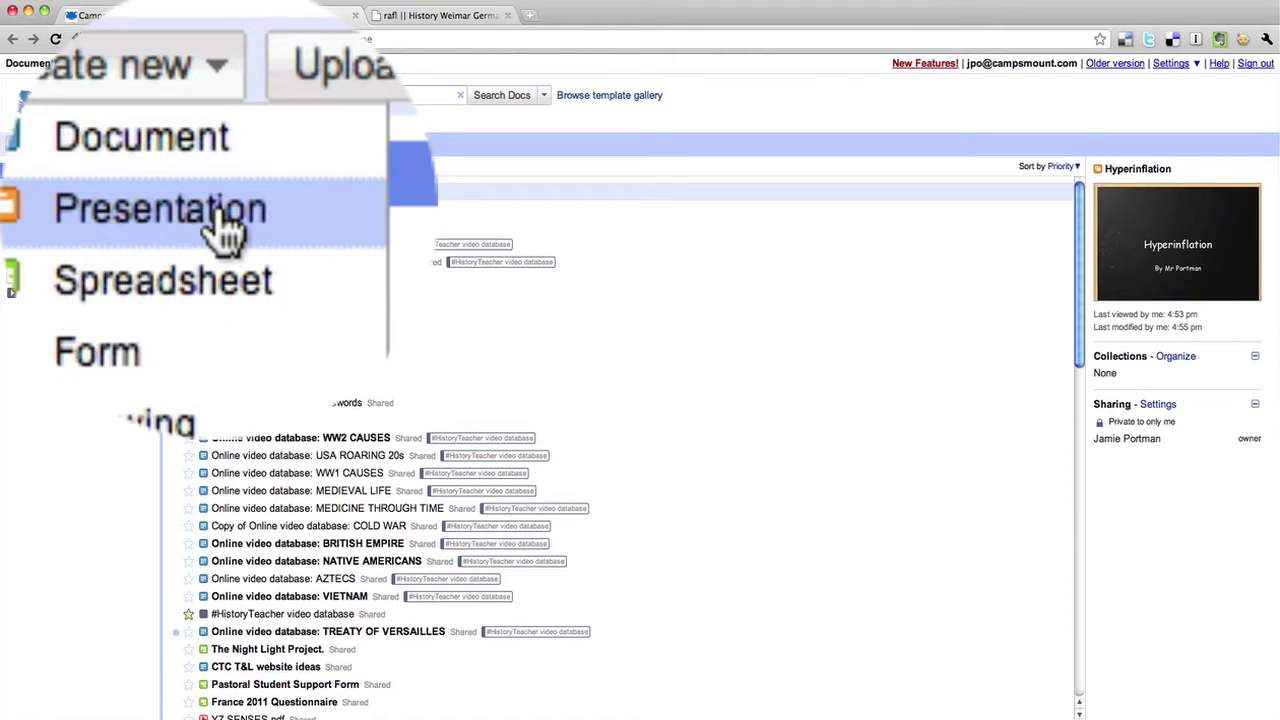
{"action": "left_click", "coordinate": [224, 228]}
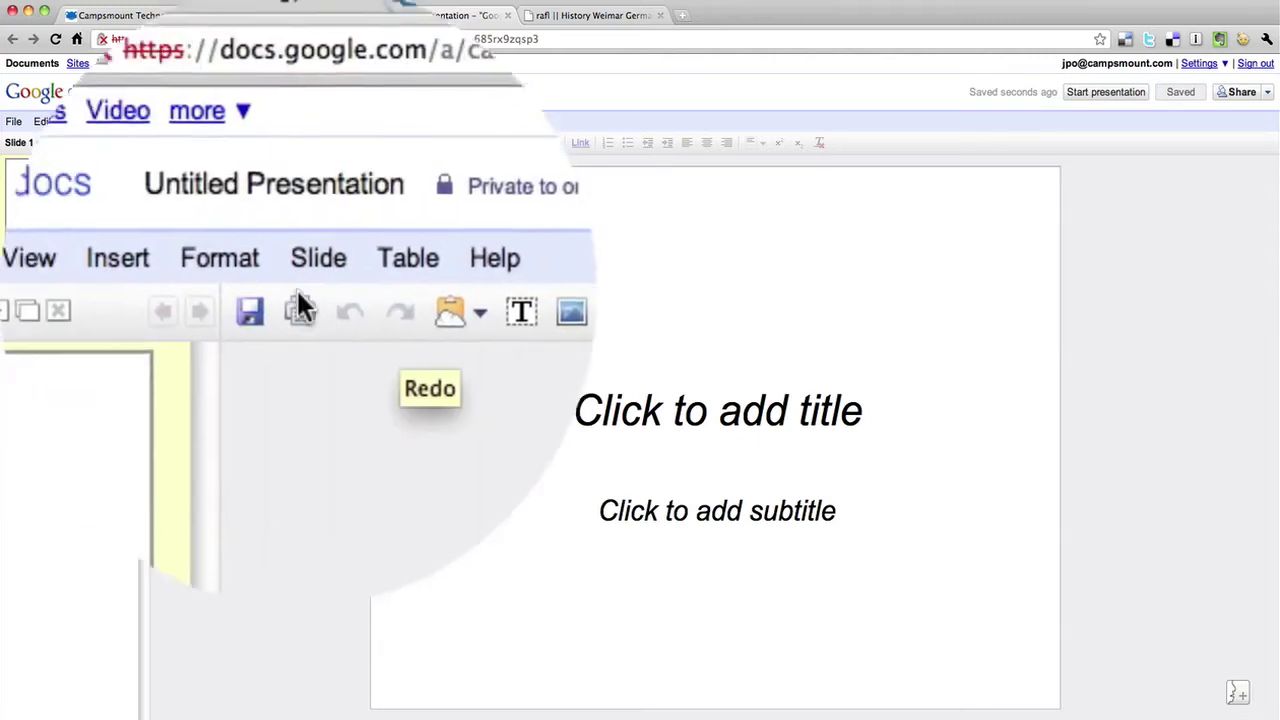
- Change the presentation's theme to Chalkboard
{"action": "left_click", "coordinate": [150, 121]}
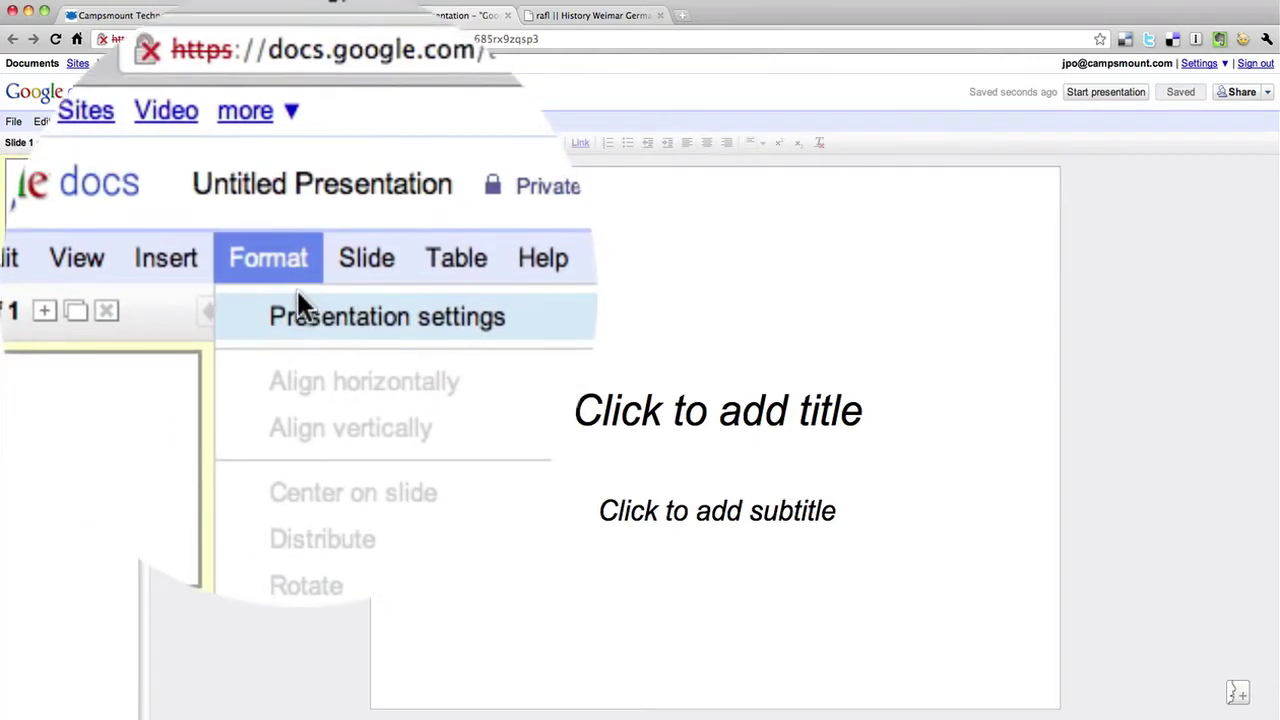
{"action": "mouse_move", "coordinate": [298, 288]}
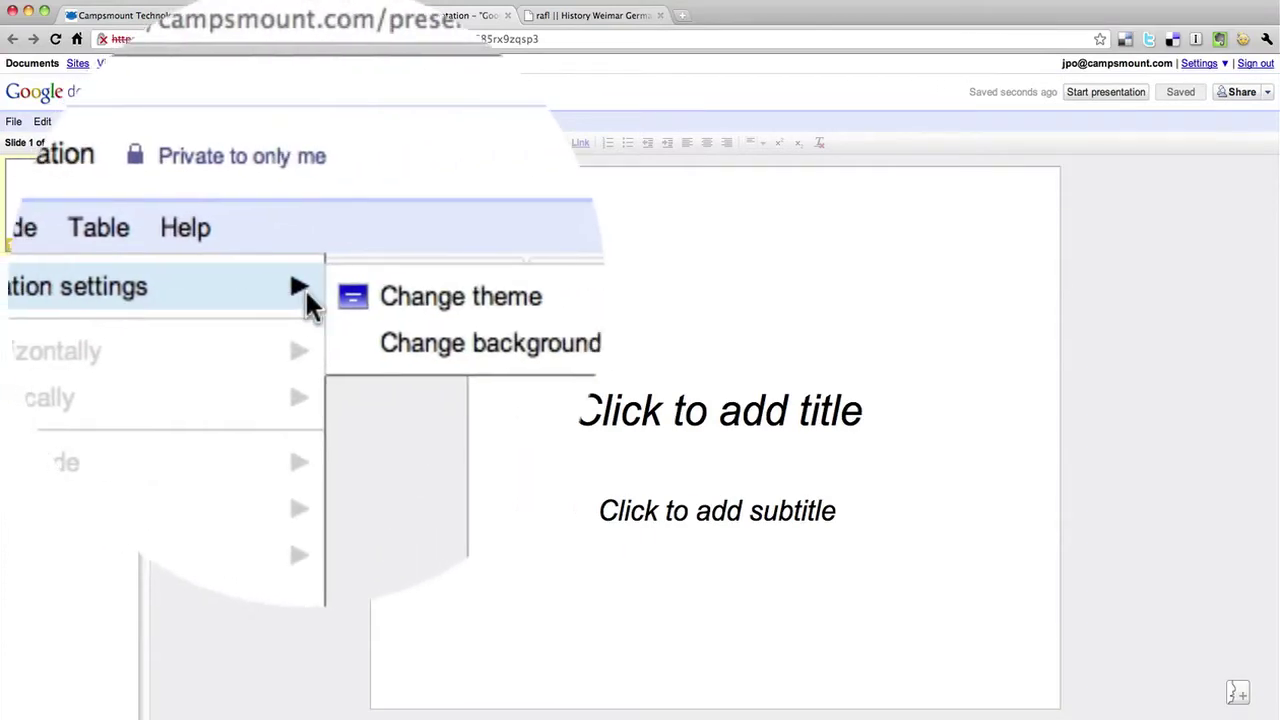
{"action": "left_click", "coordinate": [355, 150]}
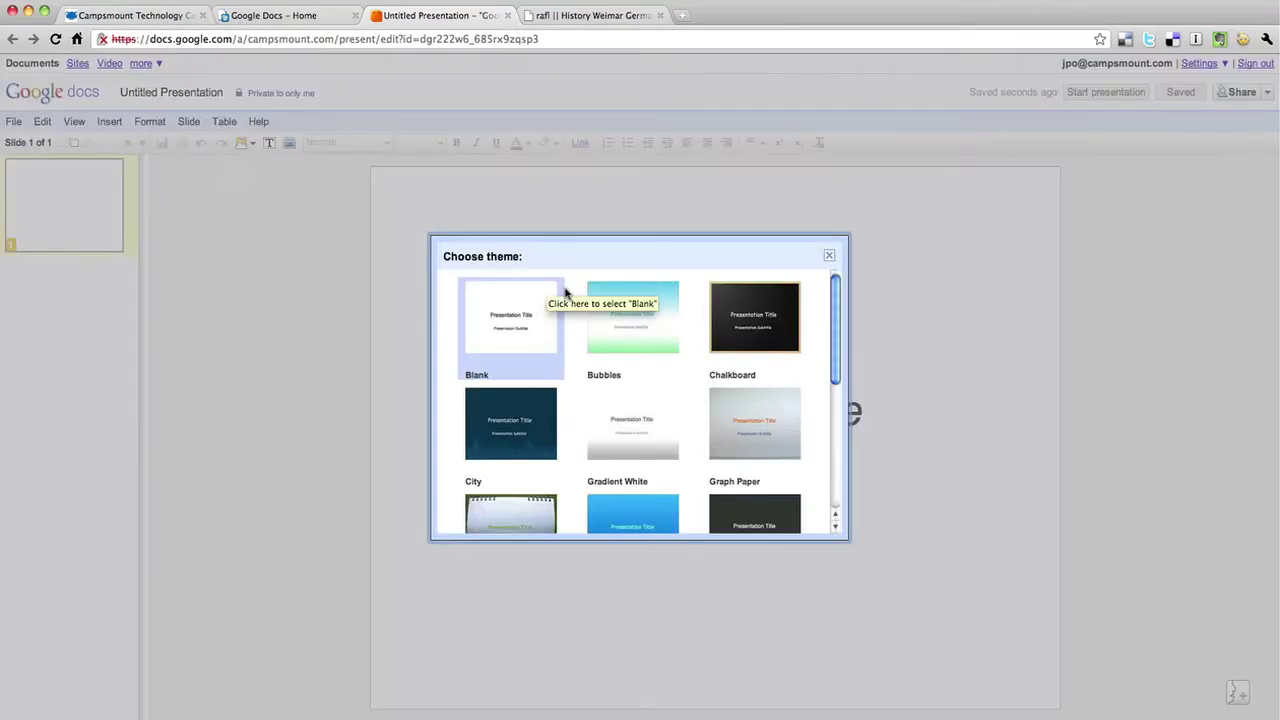
{"action": "mouse_move", "coordinate": [838, 314]}
{"action": "left_mouse_down"}
{"action": "mouse_move", "coordinate": [837, 425]}
{"action": "mouse_move", "coordinate": [837, 293]}
{"action": "left_mouse_up"}
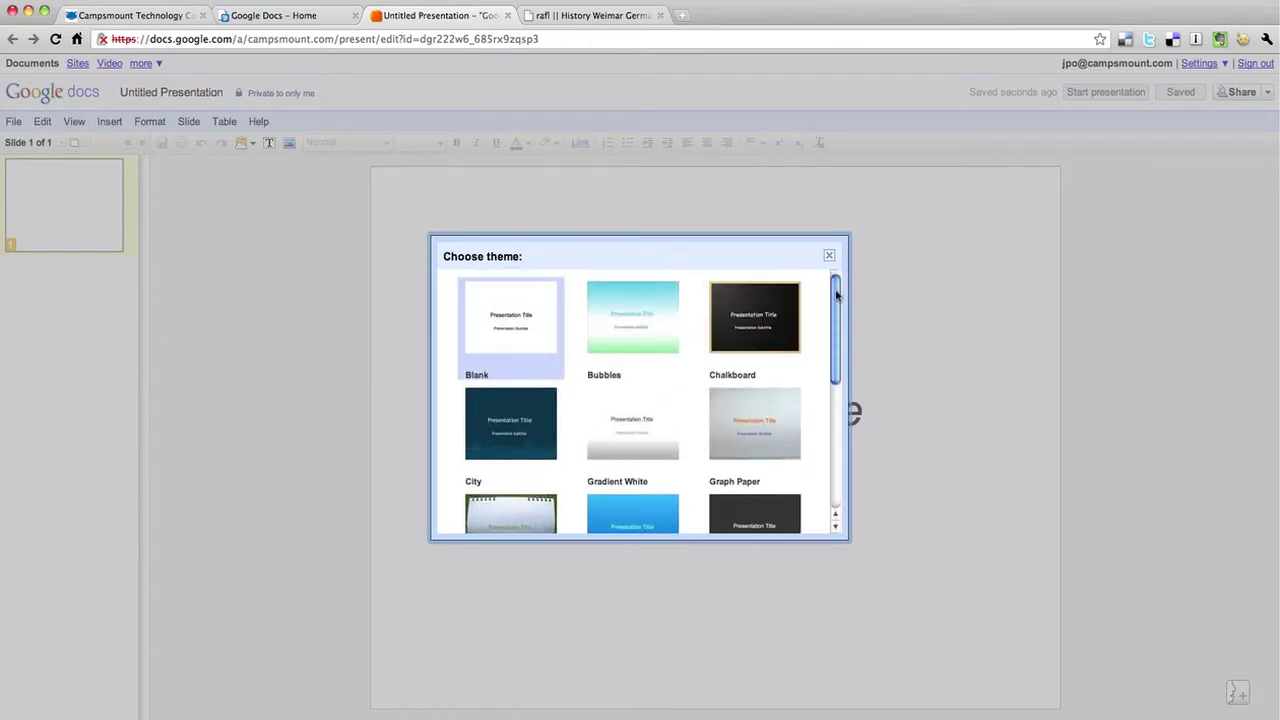
{"action": "left_click", "coordinate": [775, 321]}
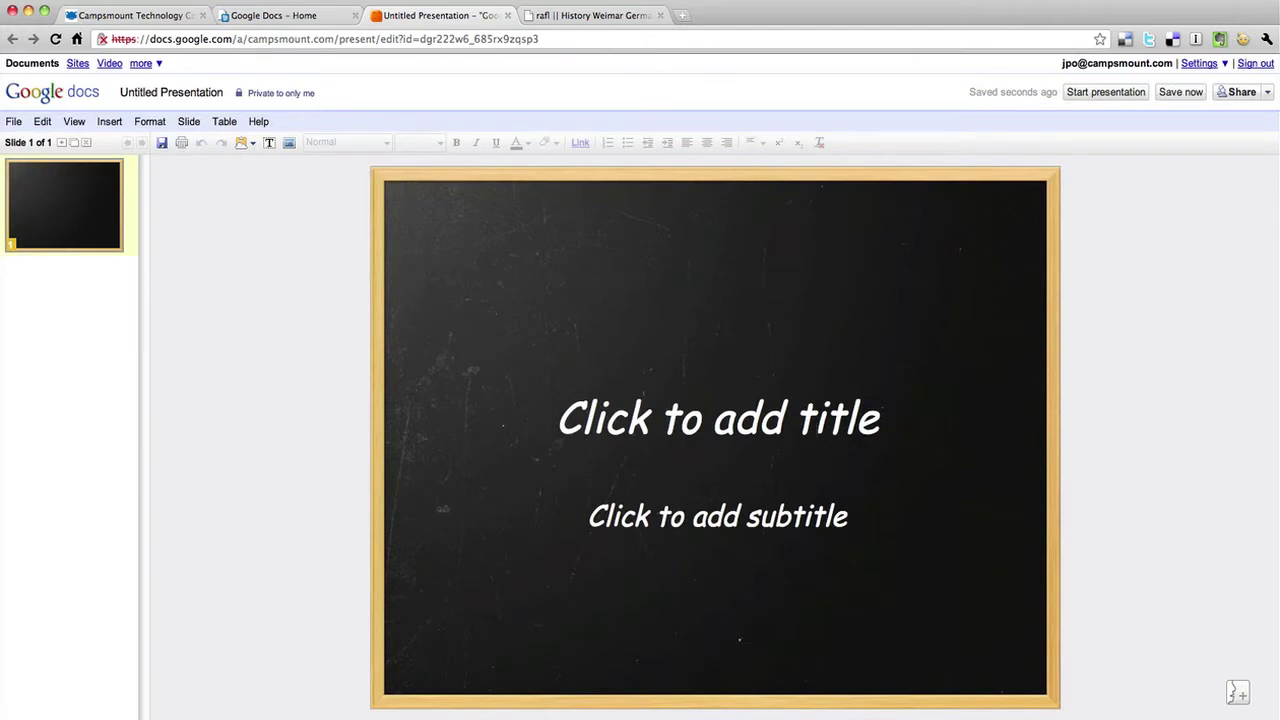
- Fill in the title slide with the title "Nazi Germany" and a subtitle crediting the author by name
{"action": "left_click", "coordinate": [816, 428]}
{"action": "type", "text": "Nazi Germany"}
{"action": "left_click", "coordinate": [811, 520]}
{"action": "type", "text": "By Mr Portman"}
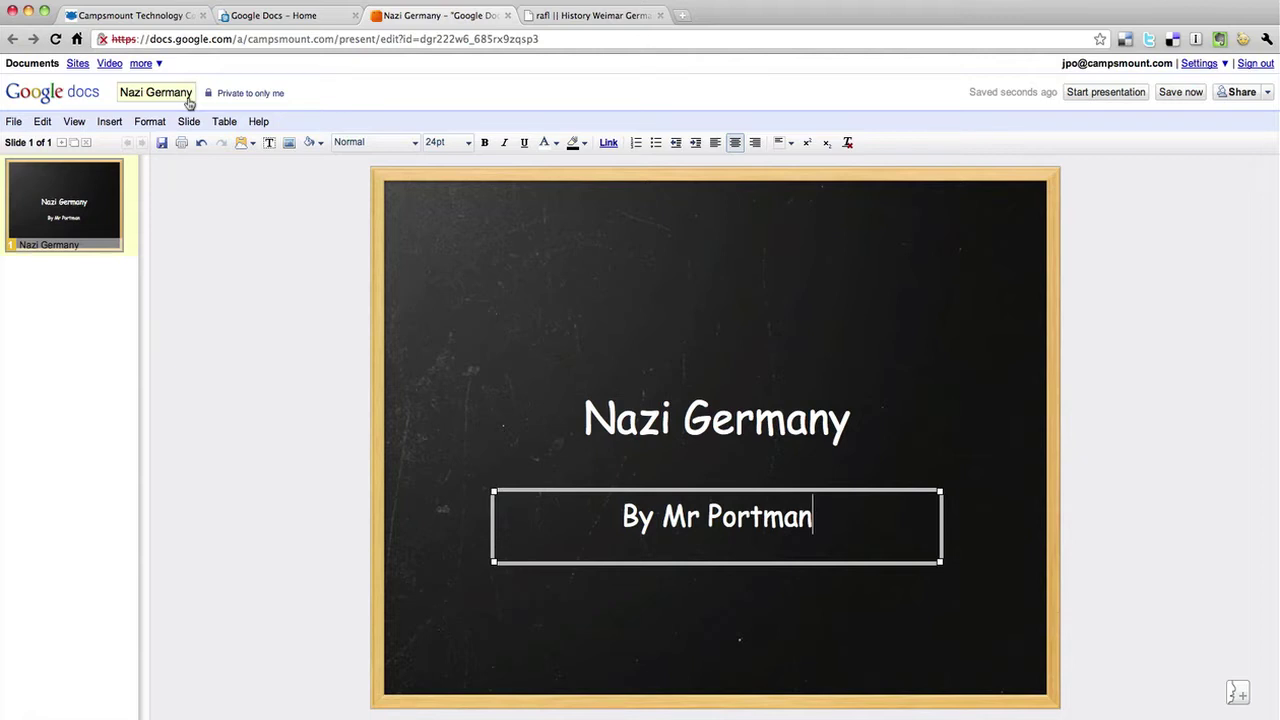
- Rename the presentation as "Nazi Germany DEMO"
{"action": "left_click", "coordinate": [187, 100]}
{"action": "left_click", "coordinate": [659, 238]}
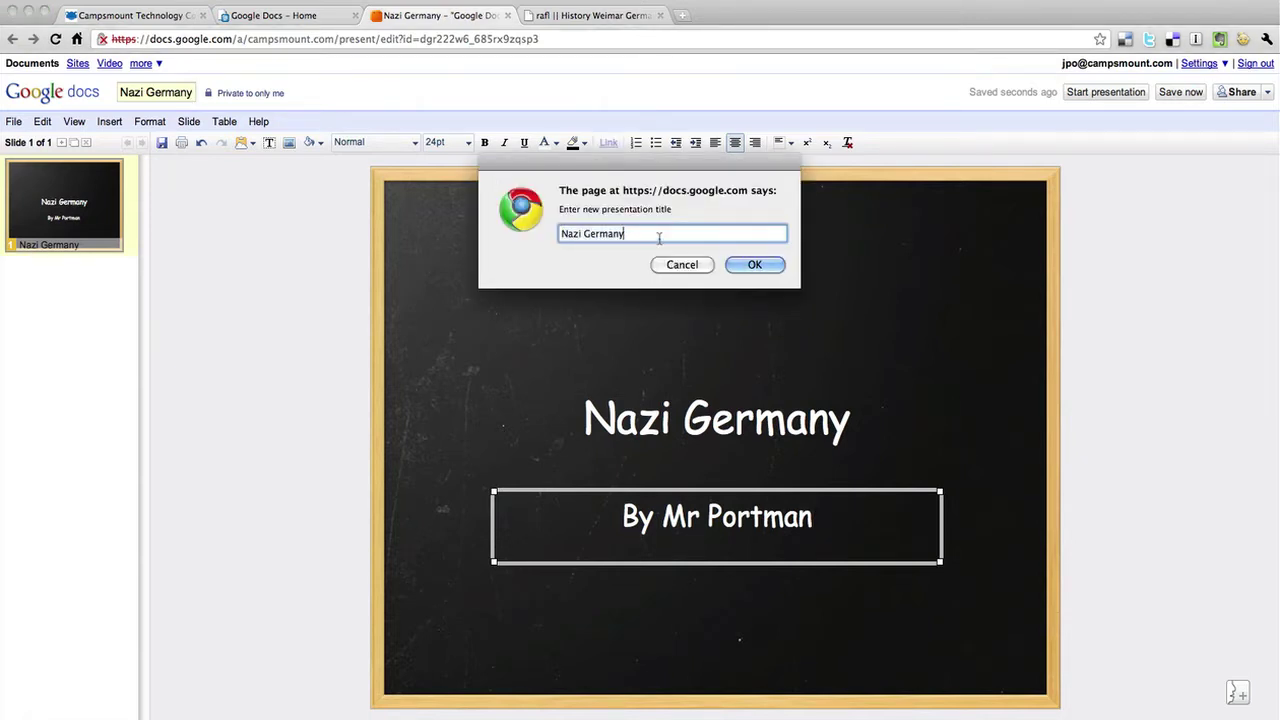
{"action": "type", "text": "DEMO"}
{"action": "left_click", "coordinate": [741, 268]}
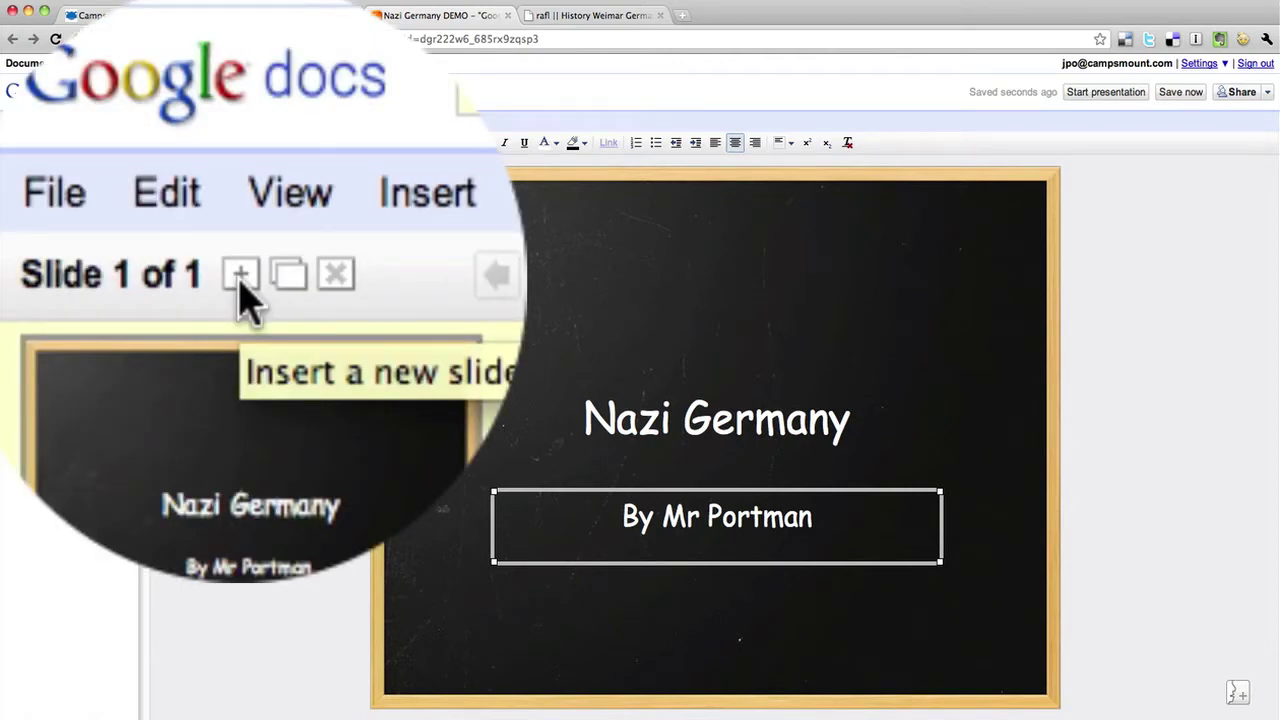
- Add a second slide with the Two columns layout and title it "Adolf Hitler"
{"action": "left_click", "coordinate": [61, 145]}
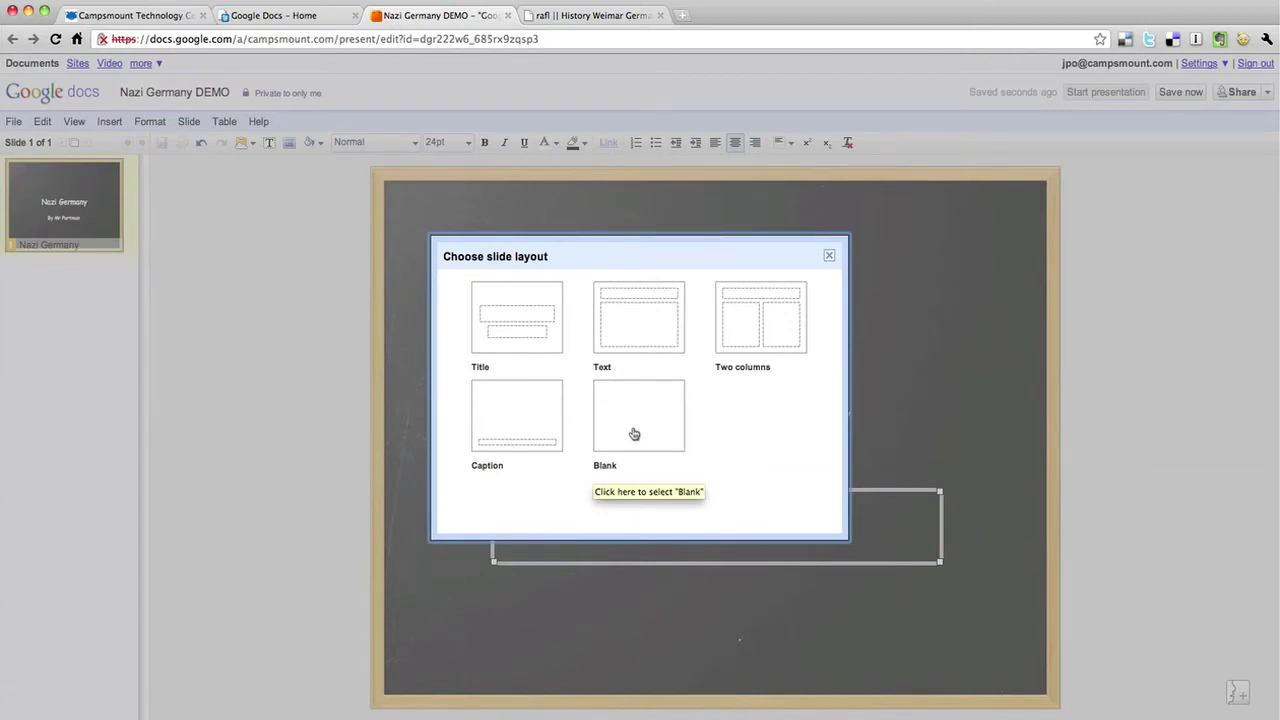
{"action": "left_click", "coordinate": [754, 325]}
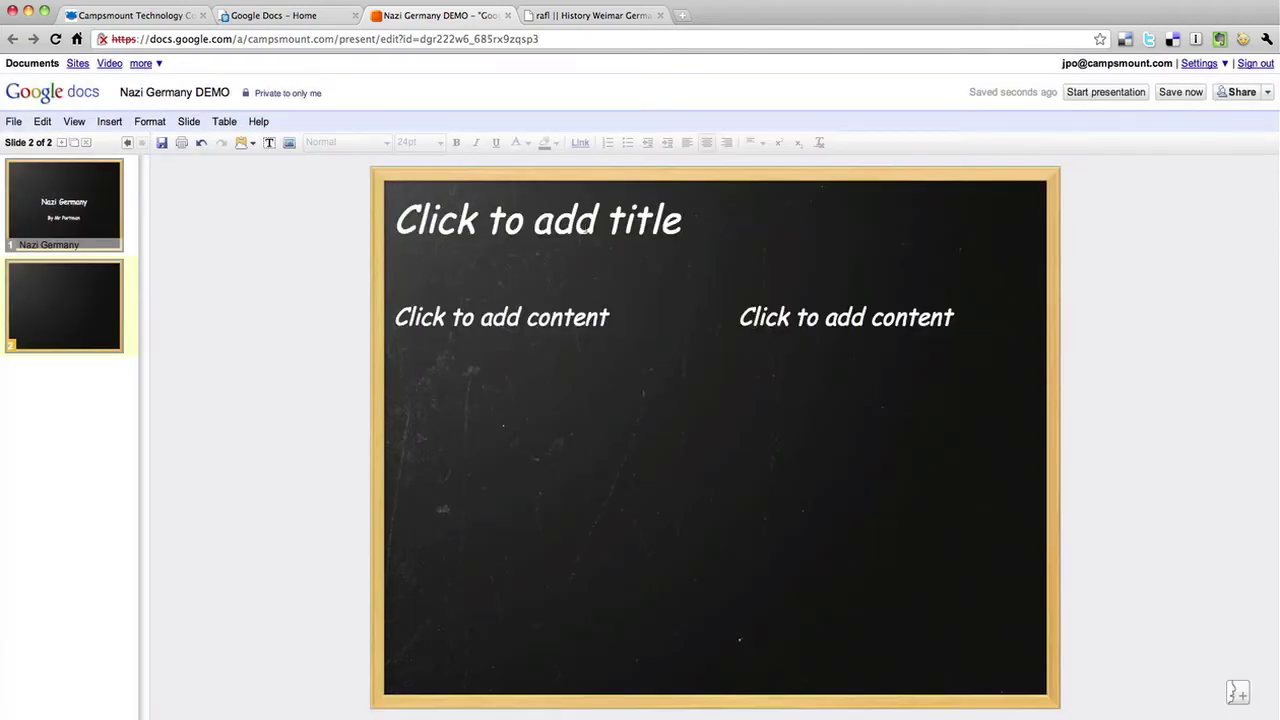
{"action": "left_click", "coordinate": [586, 227]}
{"action": "type", "text": "Adolf"}
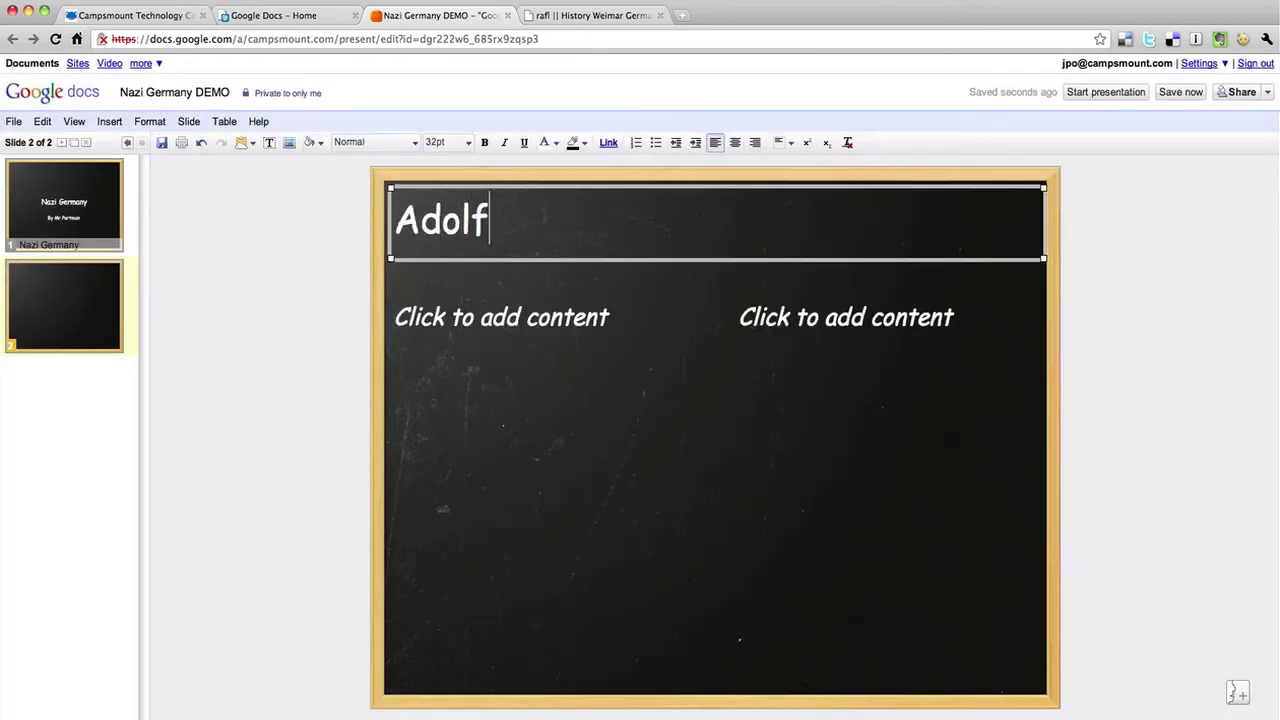
{"action": "type", "text": " Hitler"}
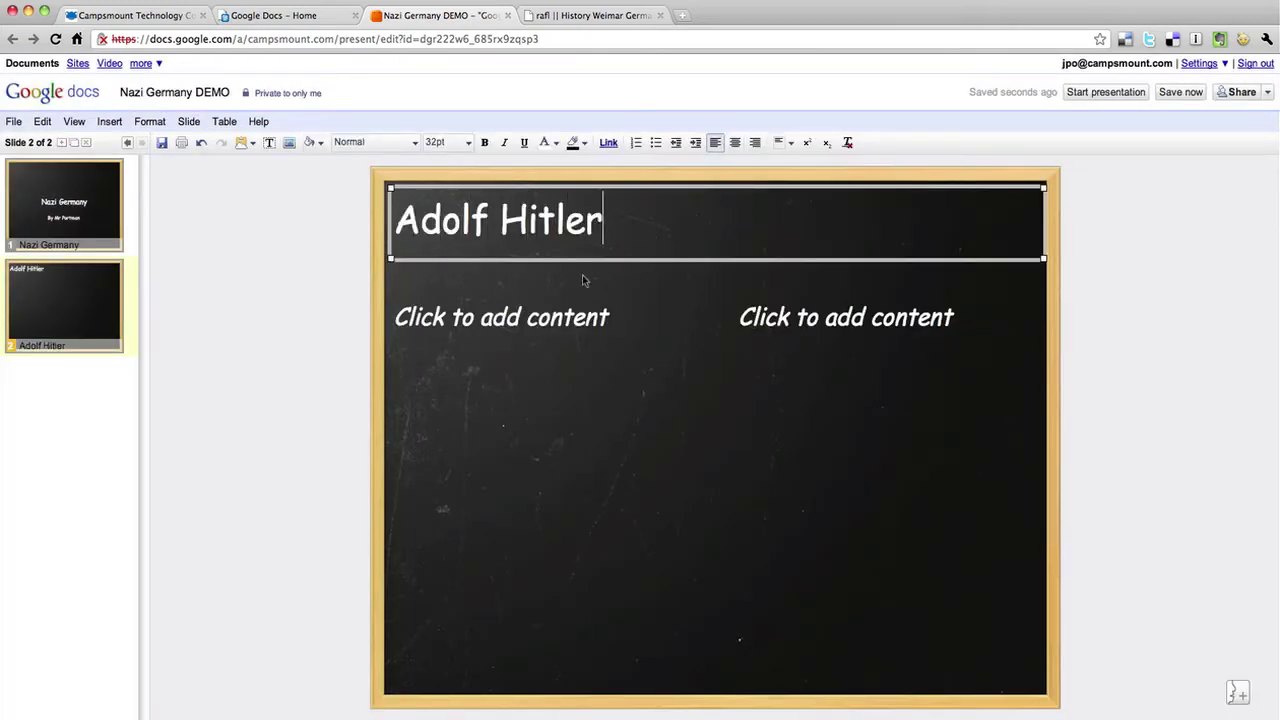
- Enter "Adolf Hitler was the leader of the Nazi Party" in the slide's left column and save the presentation
{"action": "left_click", "coordinate": [579, 336]}
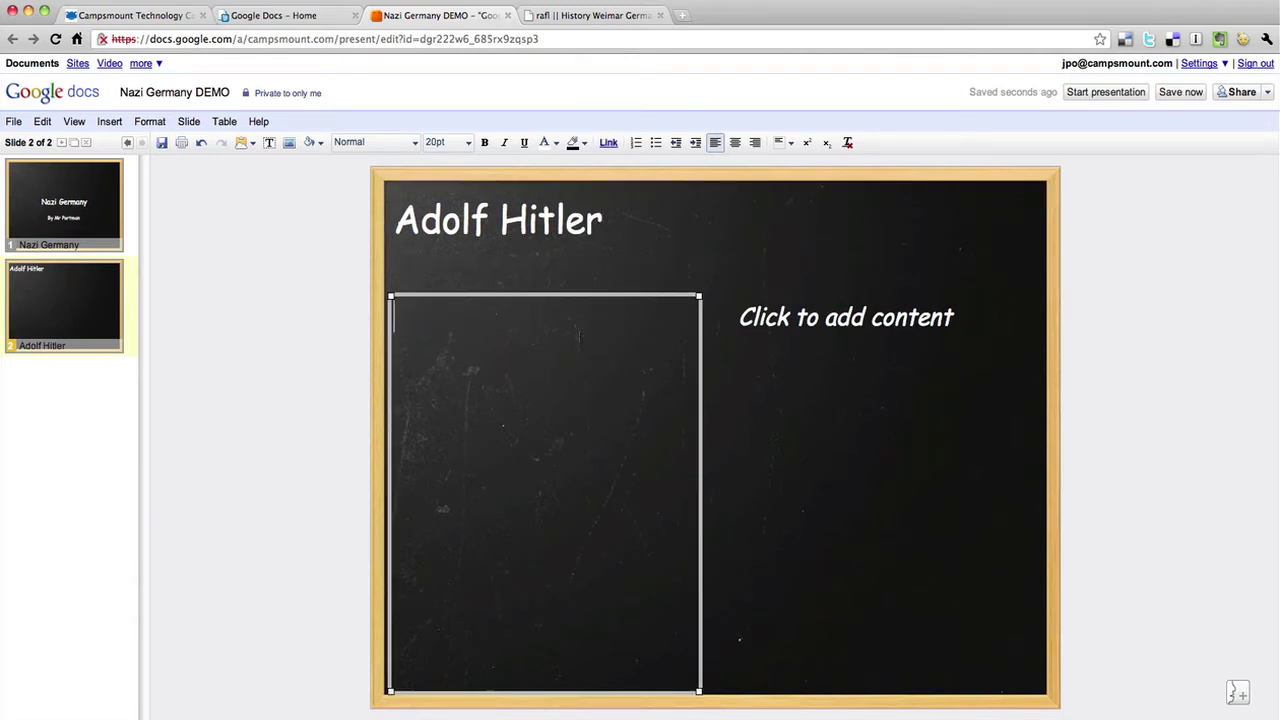
{"action": "type", "text": "Adolf Hitle"}
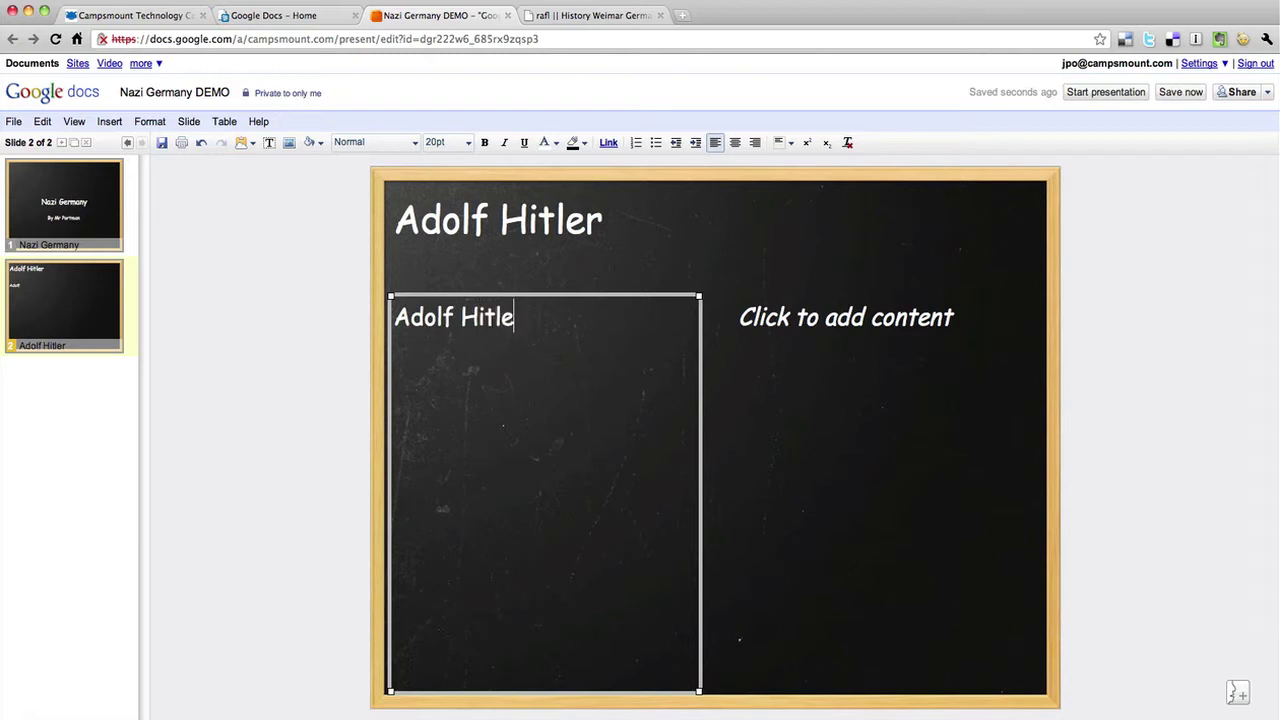
{"action": "type", "text": "r was the lead"}
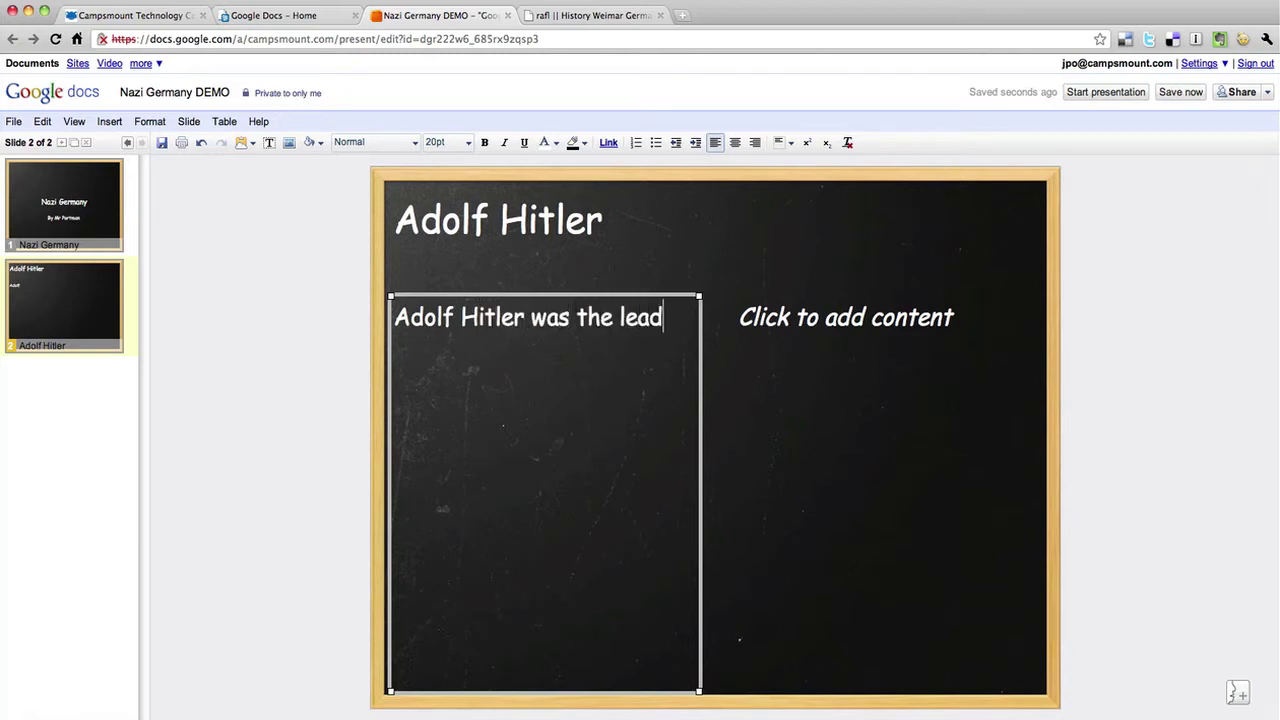
{"action": "type", "text": "er of the Na"}
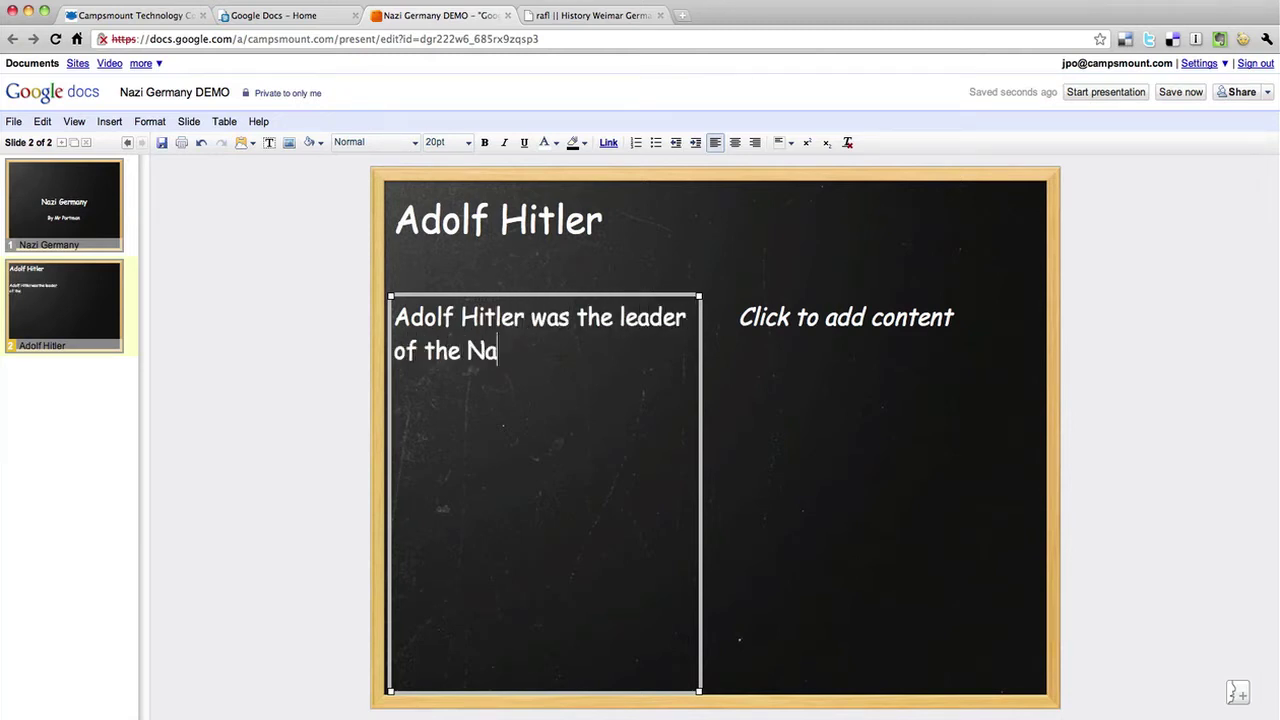
{"action": "type", "text": "zi Party"}
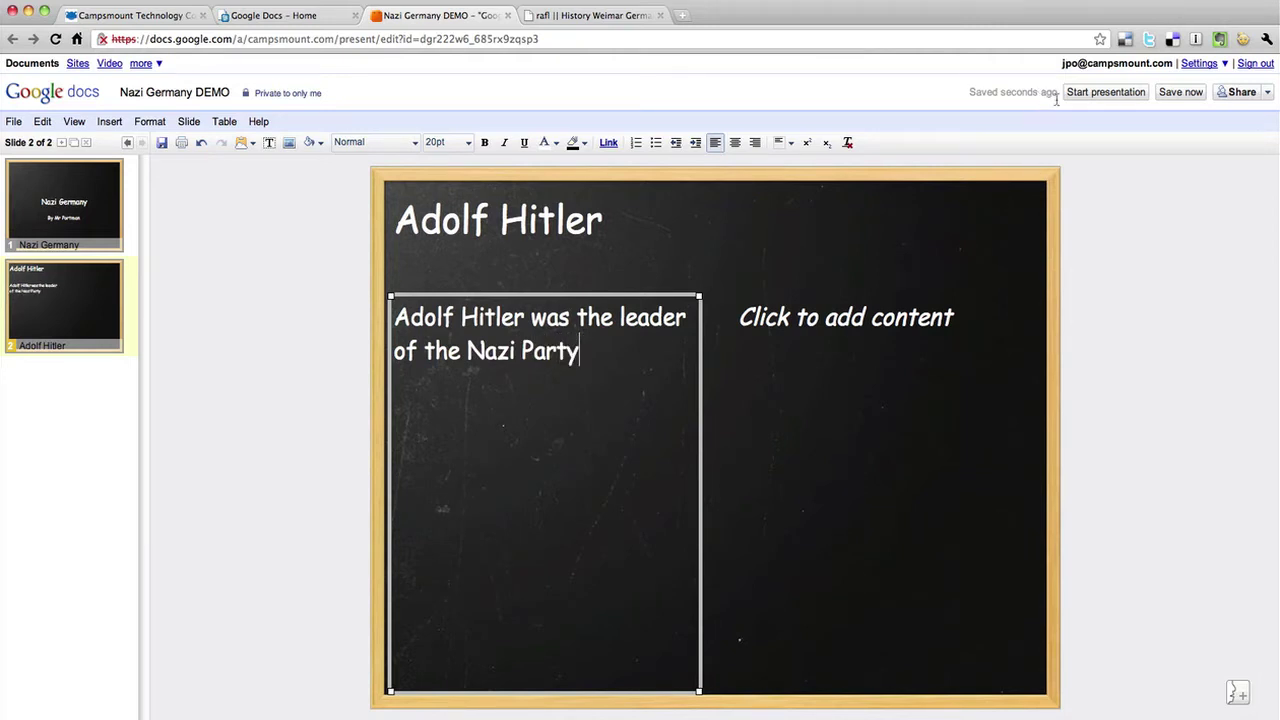
{"action": "left_click", "coordinate": [1181, 92]}
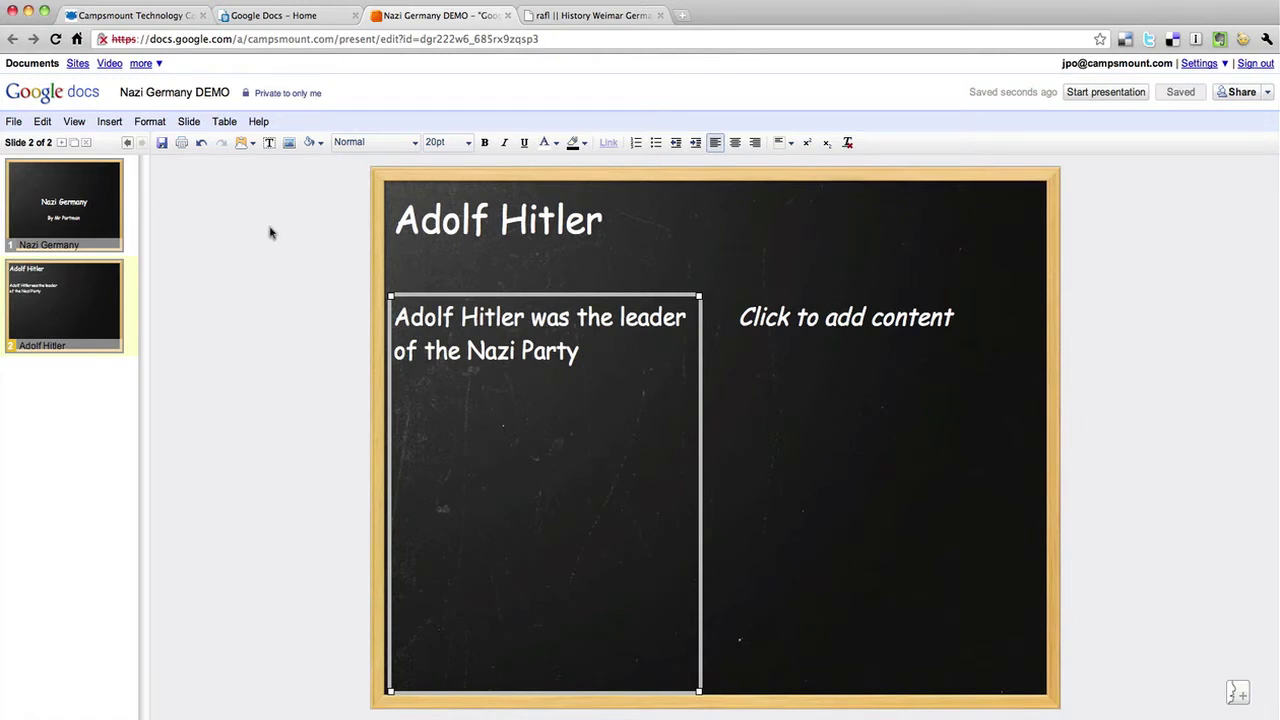
- Insert the image file Hitler 1.jpg from the computer's Pictures folder into the second slide
{"action": "left_click", "coordinate": [831, 320]}
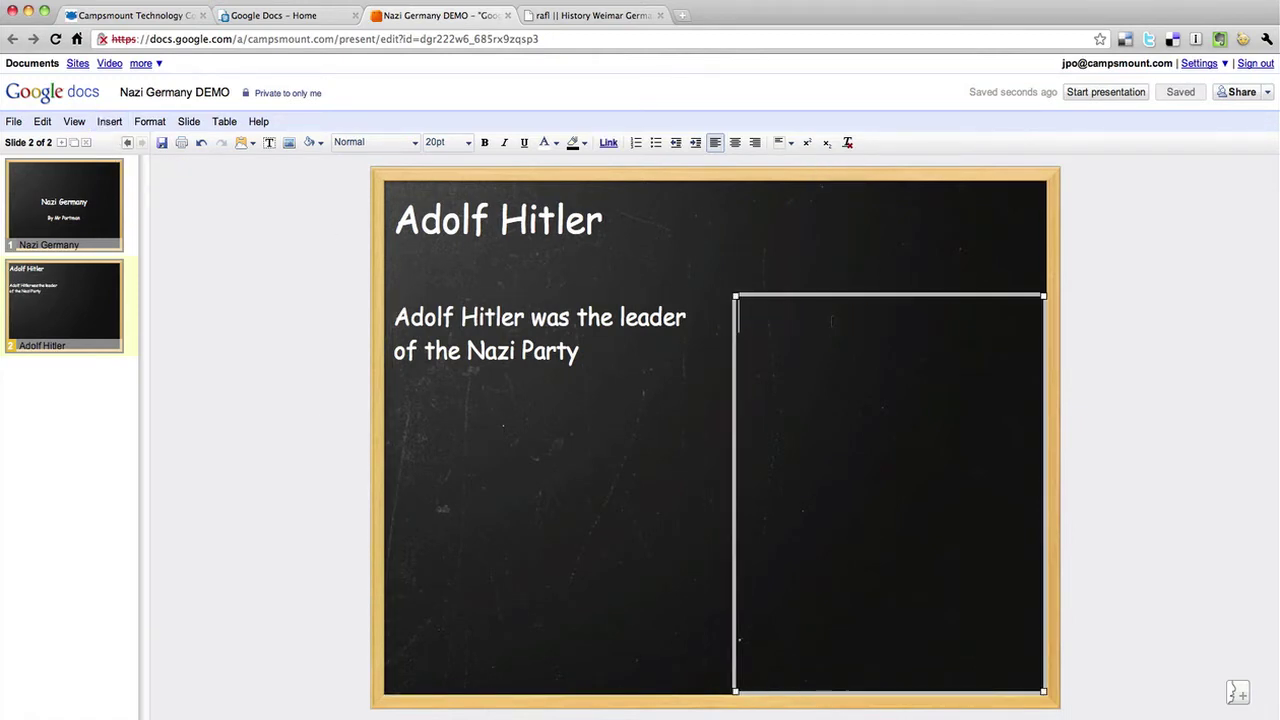
{"action": "left_click", "coordinate": [110, 122]}
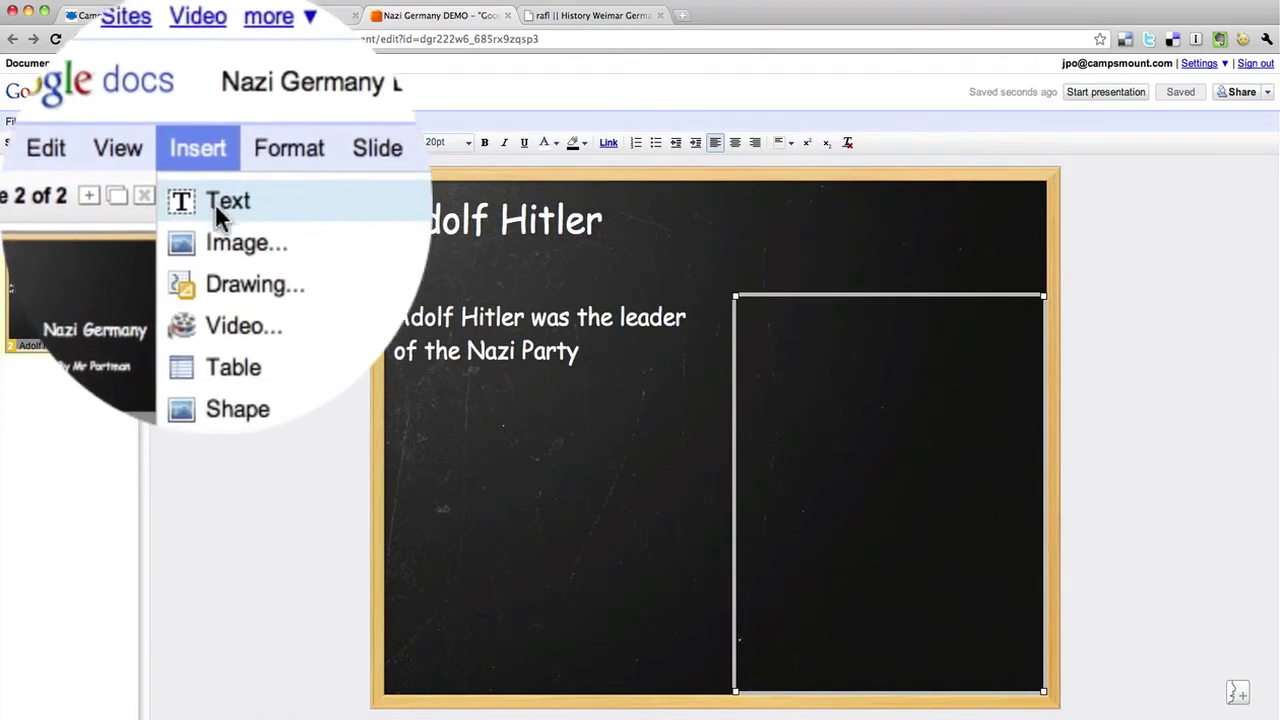
{"action": "left_click", "coordinate": [215, 204]}
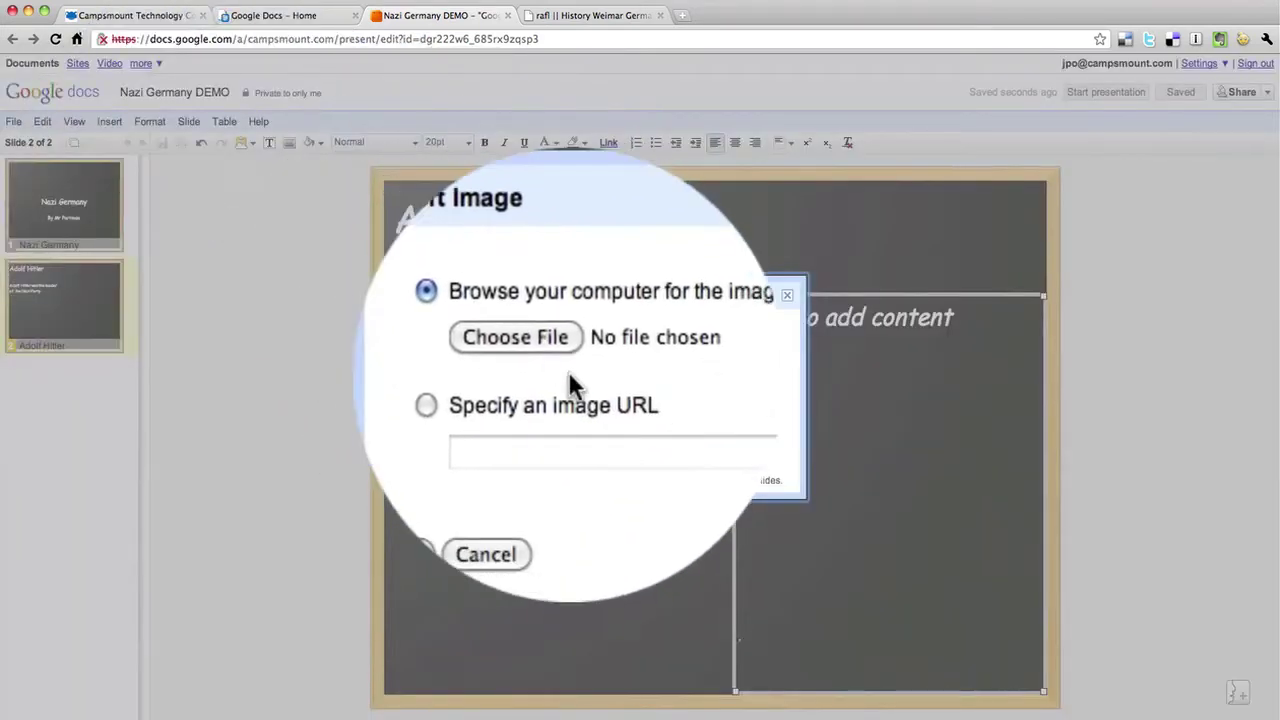
{"action": "left_click", "coordinate": [562, 356]}
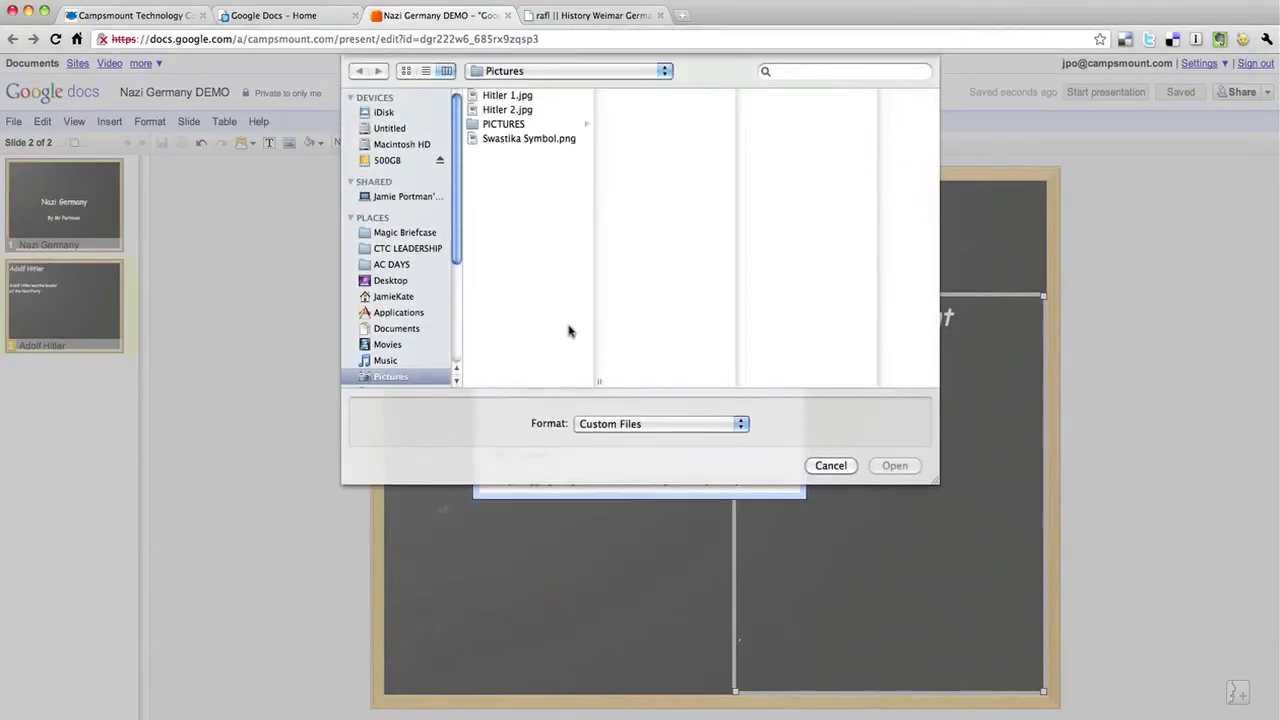
{"action": "double_click", "coordinate": [517, 98]}
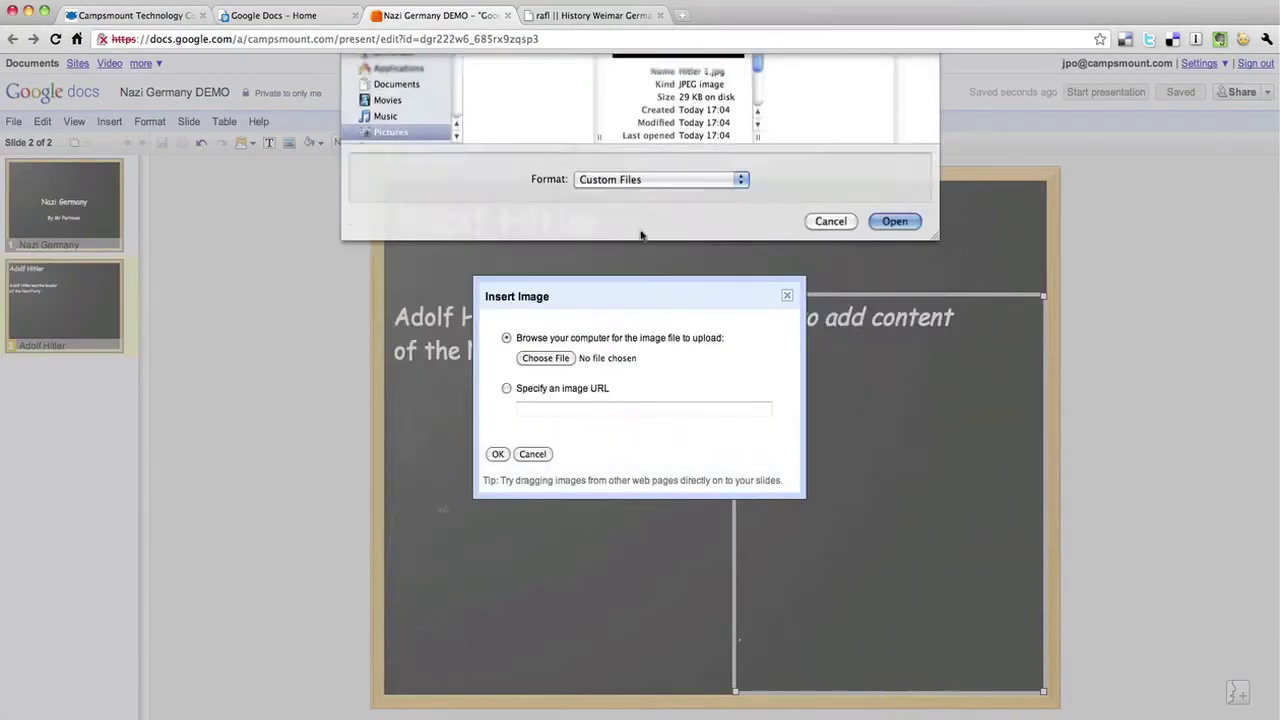
{"action": "left_click", "coordinate": [498, 454]}
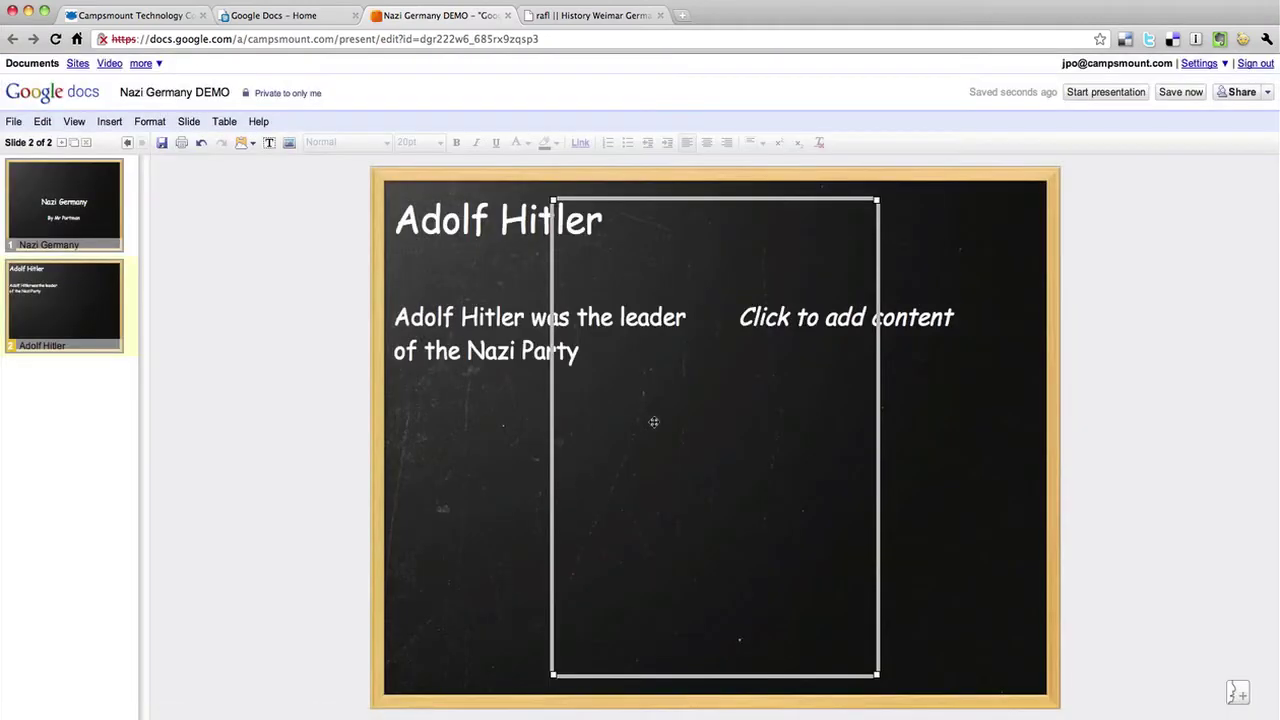
- Move the inserted picture over the slide's right column and shrink it slightly
{"action": "left_click_drag", "start_coordinate": [809, 348], "coordinate": [971, 352]}
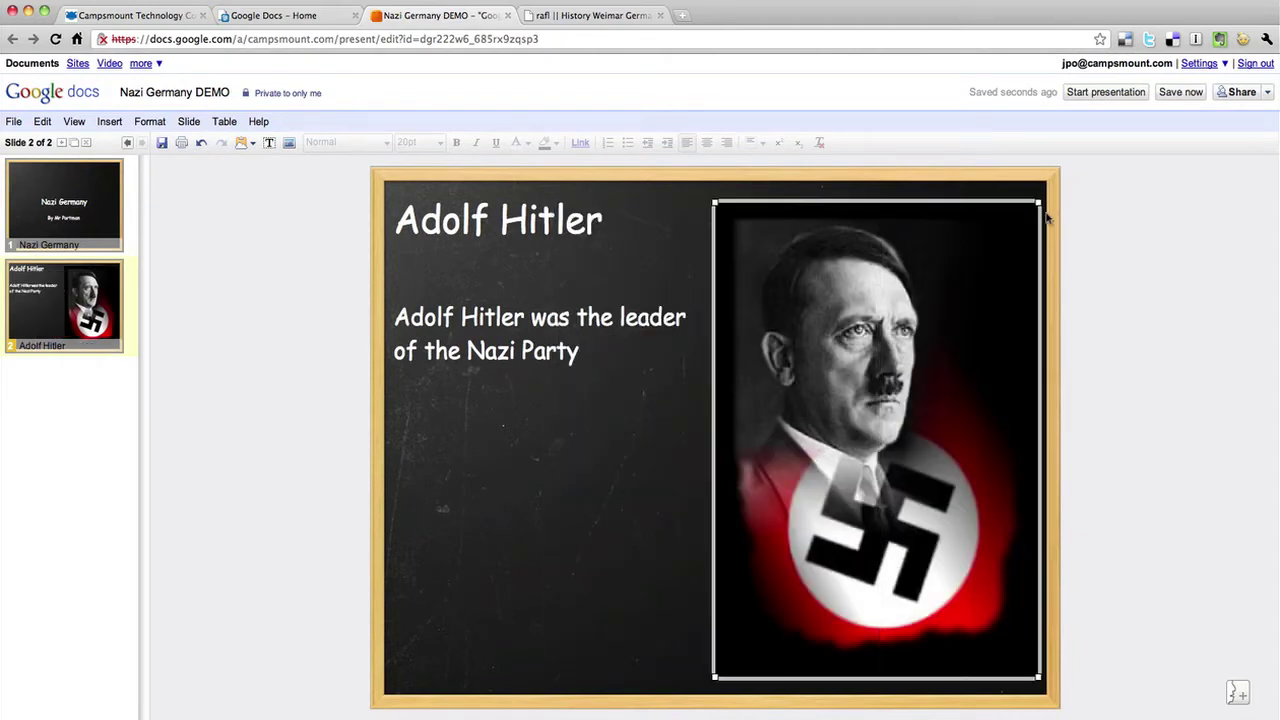
{"action": "left_click_drag", "start_coordinate": [1036, 204], "coordinate": [1010, 222]}
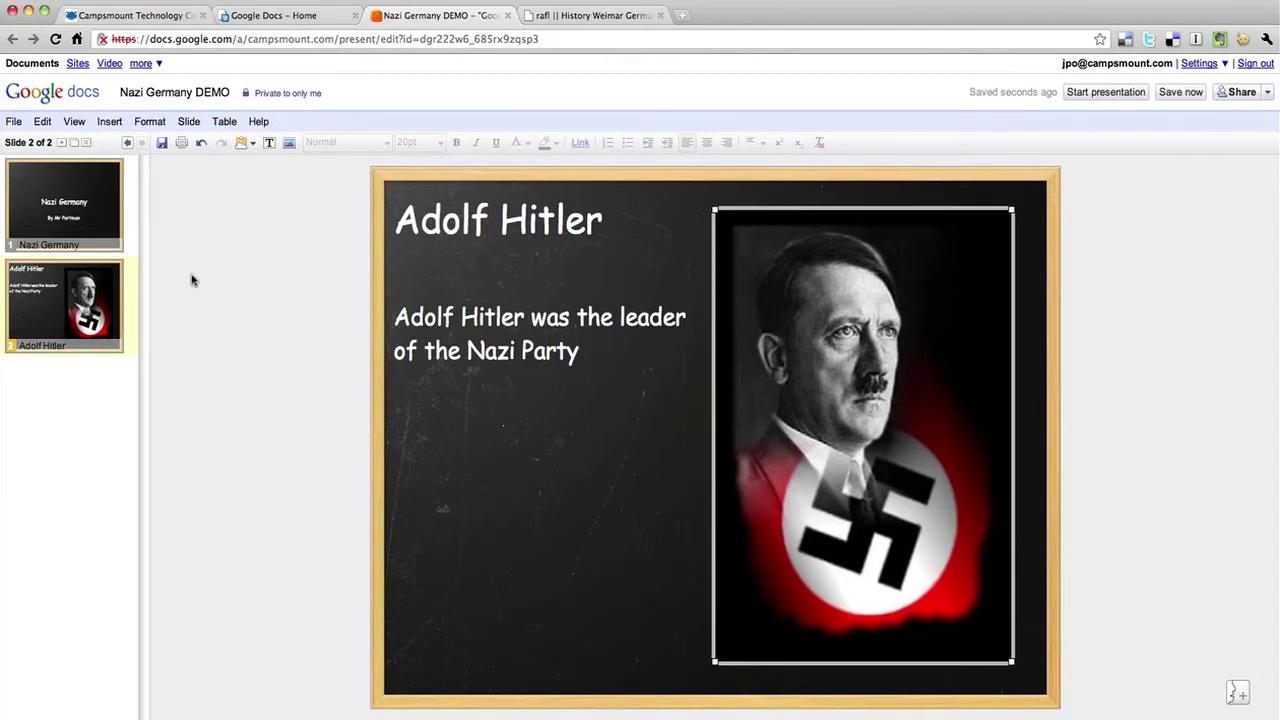
- Add a third slide with the Text layout and title it "The Nazis got into power in 1933"
{"action": "left_click", "coordinate": [61, 145]}
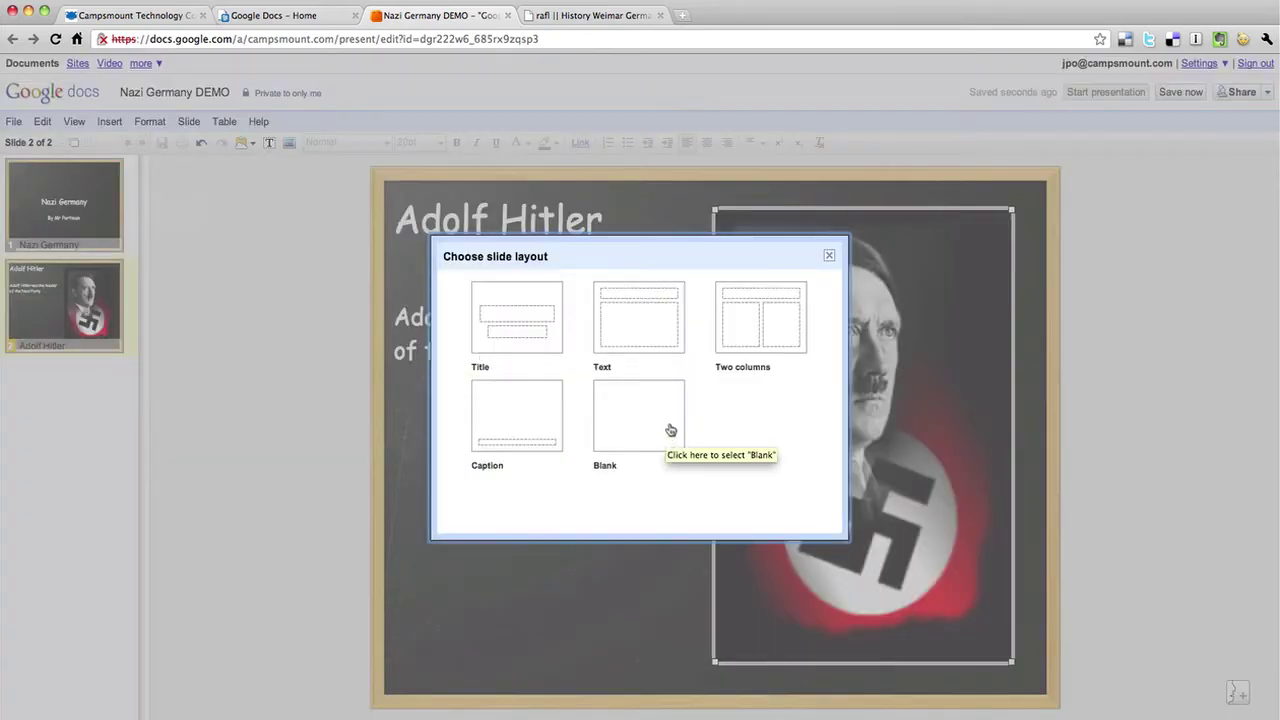
{"action": "left_click", "coordinate": [657, 328]}
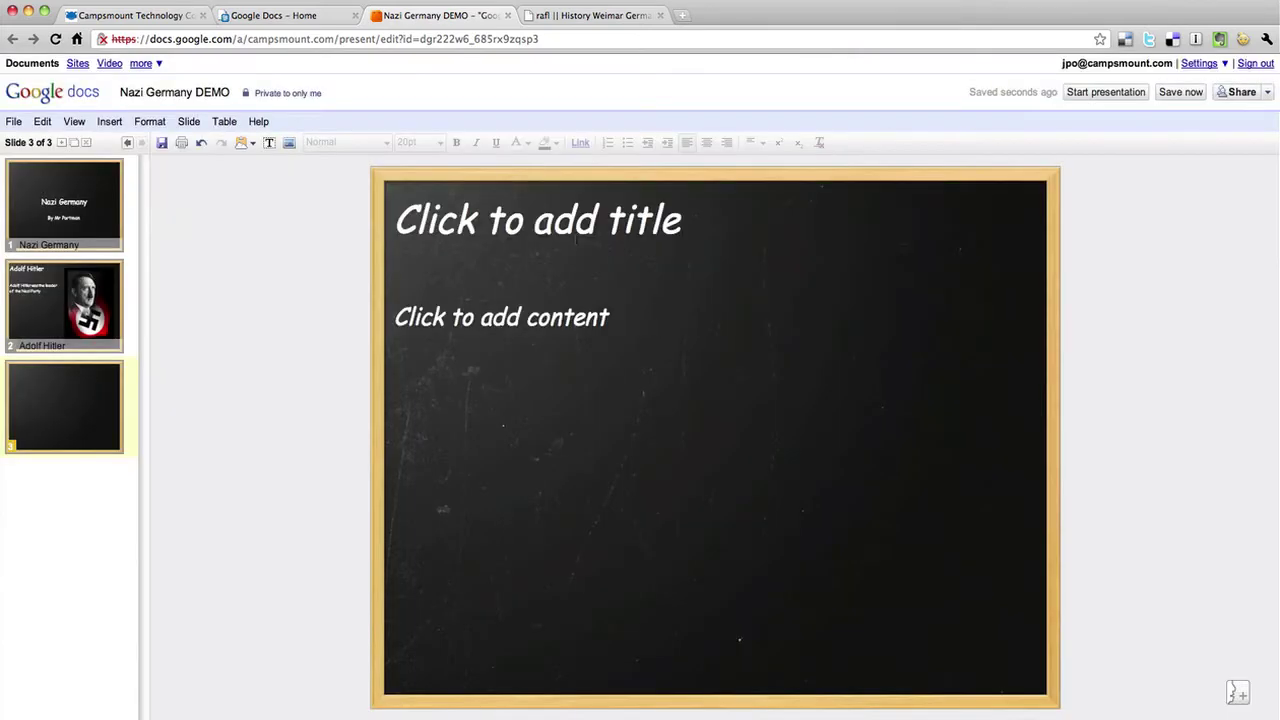
{"action": "left_click", "coordinate": [579, 230]}
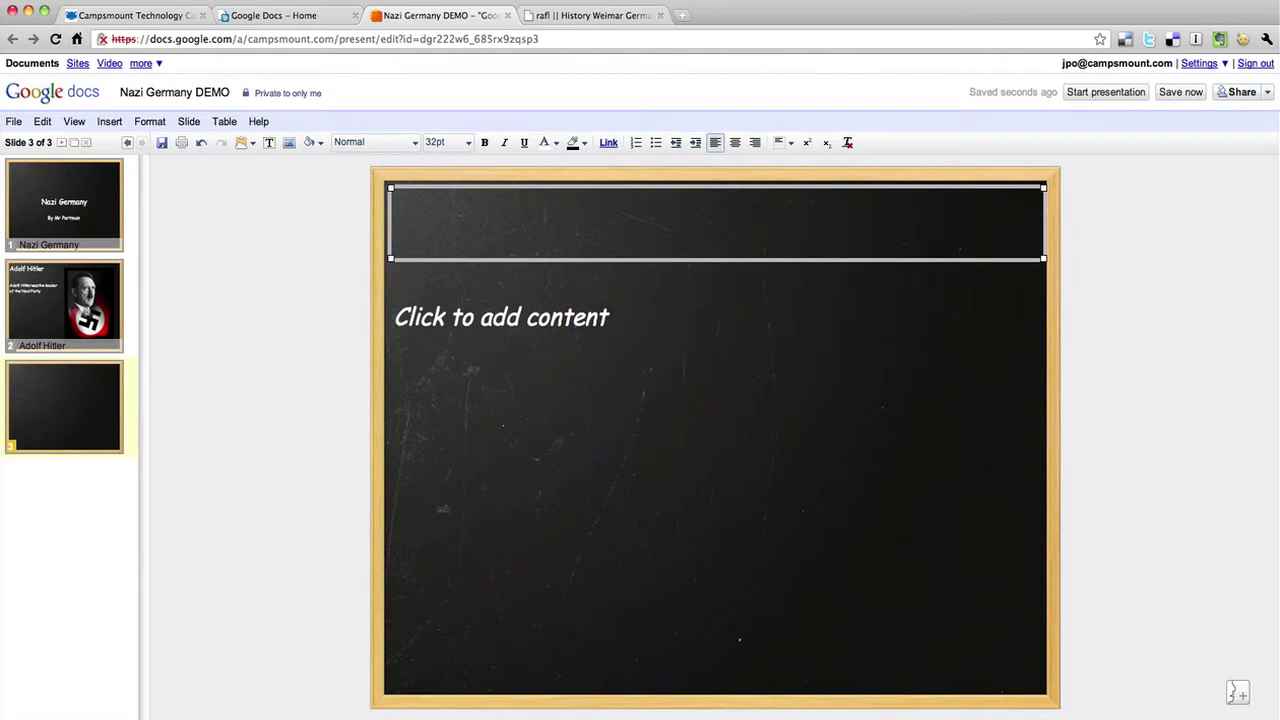
{"action": "type", "text": "The Nazis "}
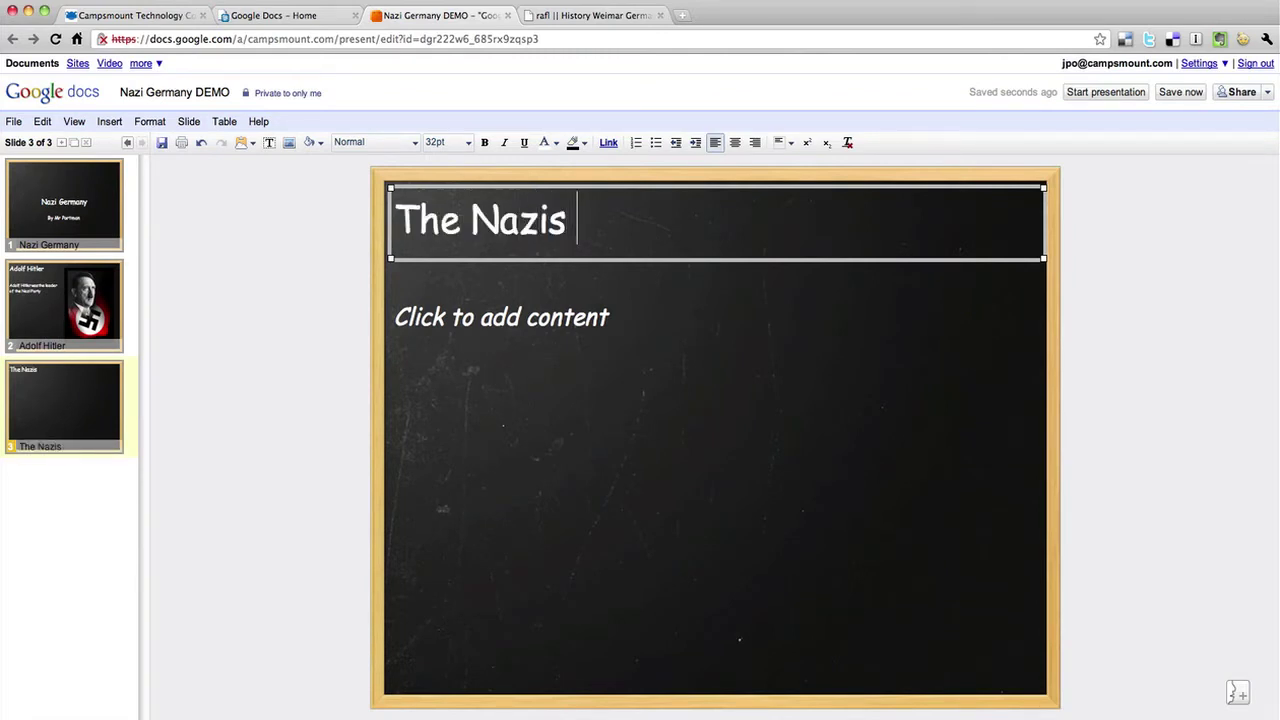
{"action": "type", "text": "goit"}
{"action": "key", "text": "BackSpace"}
{"action": "key", "text": "BackSpace"}
{"action": "key", "text": "BackSpace"}
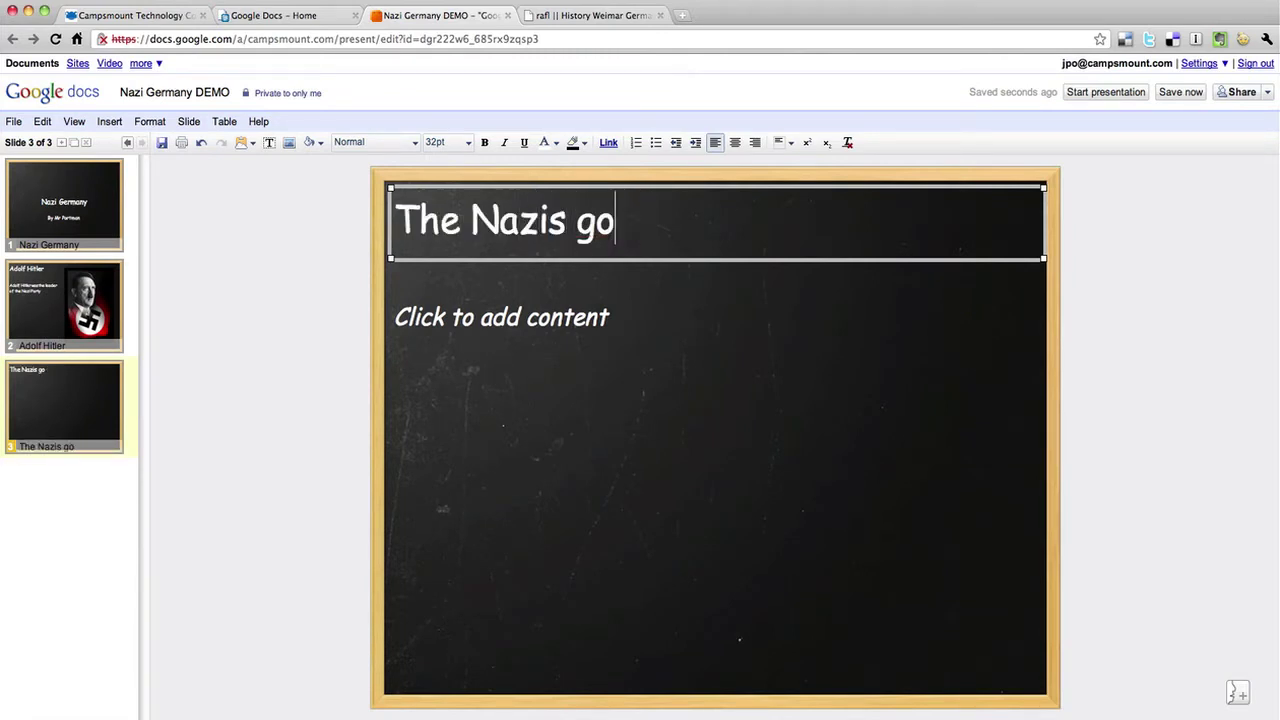
{"action": "type", "text": "t into power in 1933"}
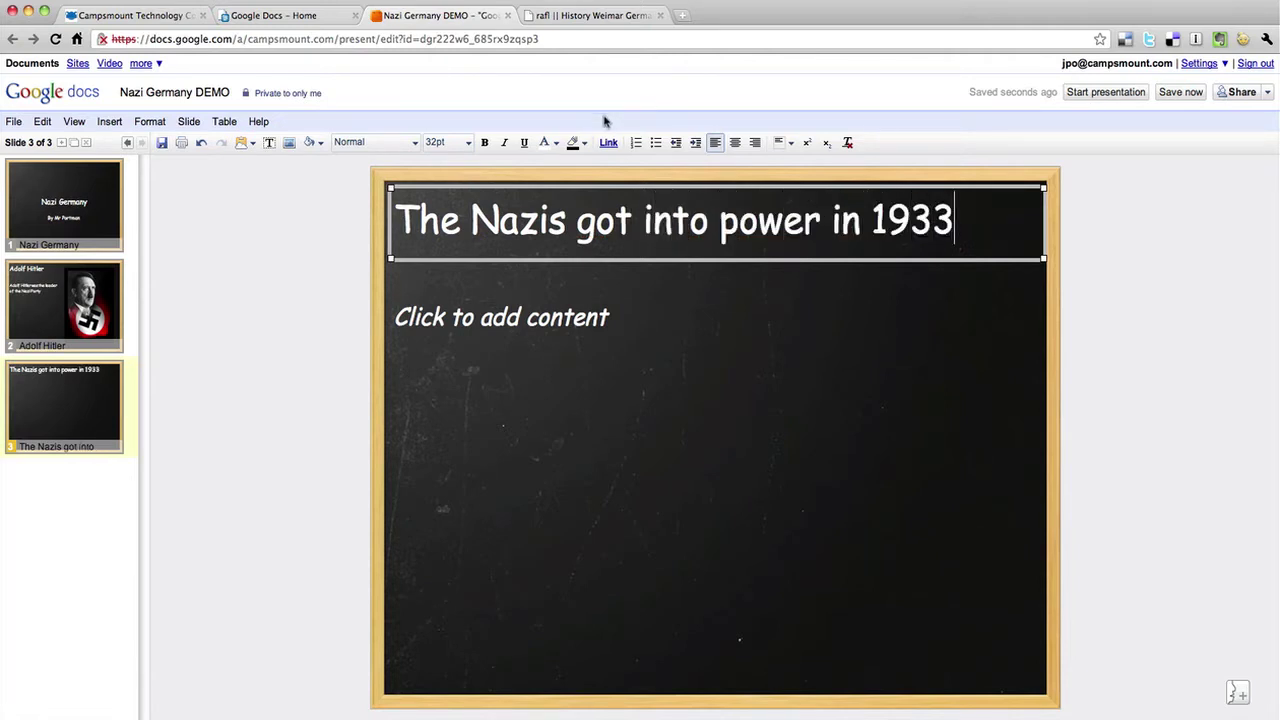
- Try font sizes of 22 pt and 48 pt on the third slide's title and return it to 32 pt
{"action": "triple_click", "coordinate": [612, 224]}
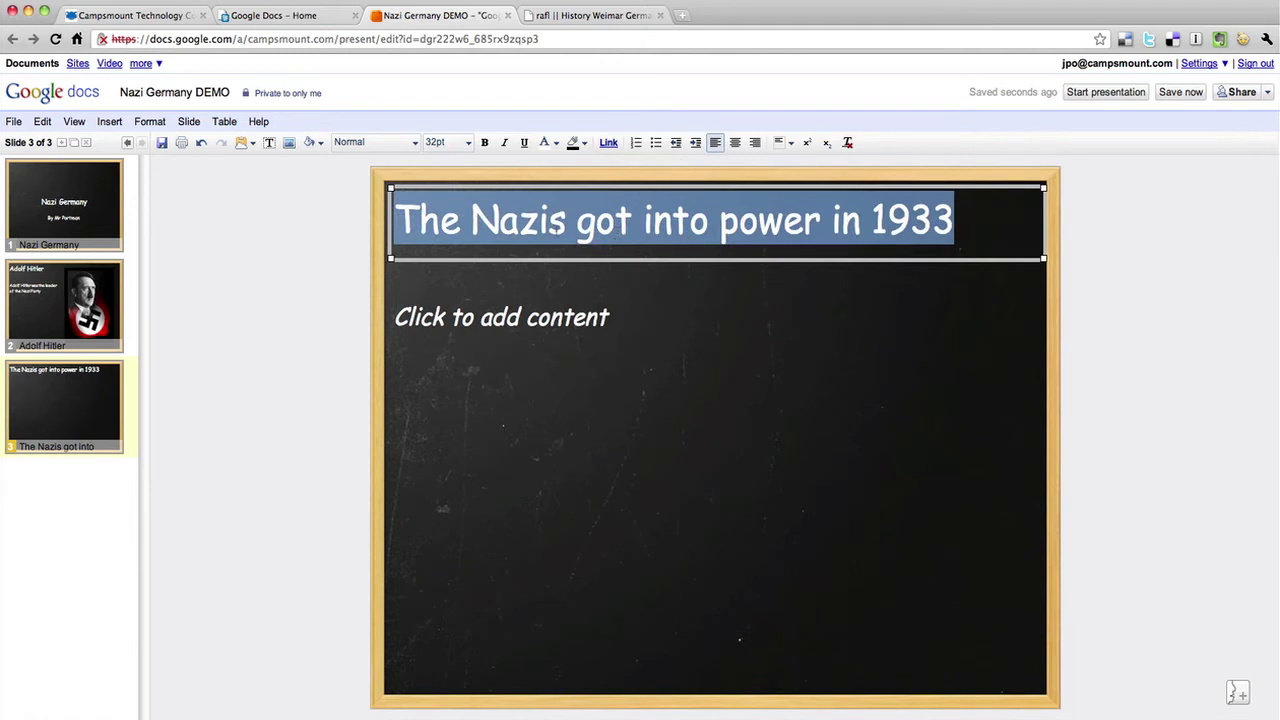
{"action": "left_click", "coordinate": [468, 142]}
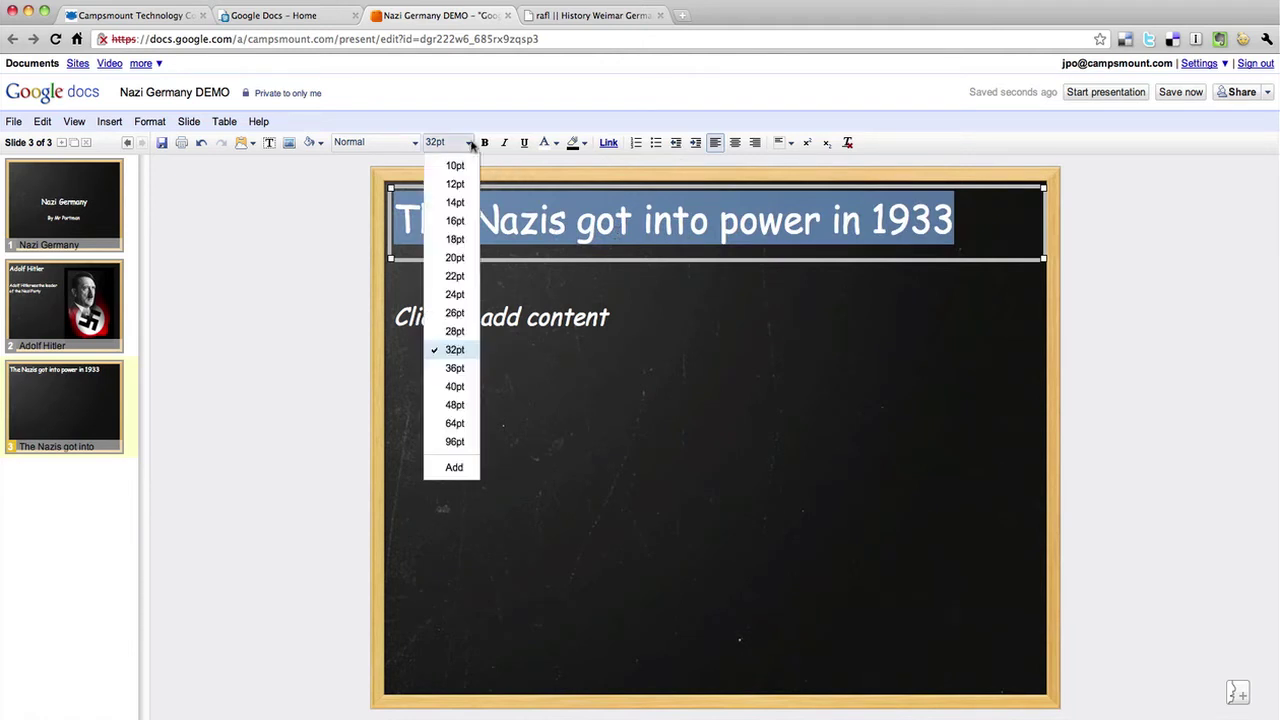
{"action": "left_click", "coordinate": [455, 276]}
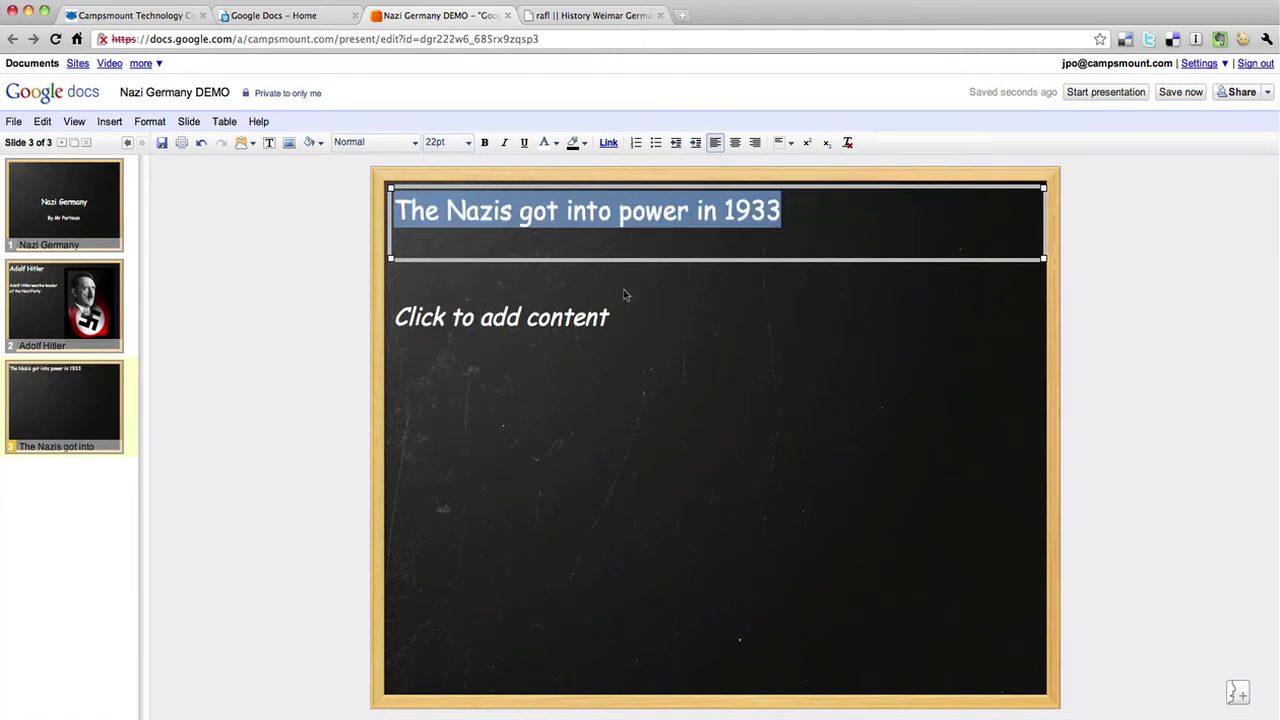
{"action": "left_click", "coordinate": [468, 143]}
{"action": "left_click", "coordinate": [455, 405]}
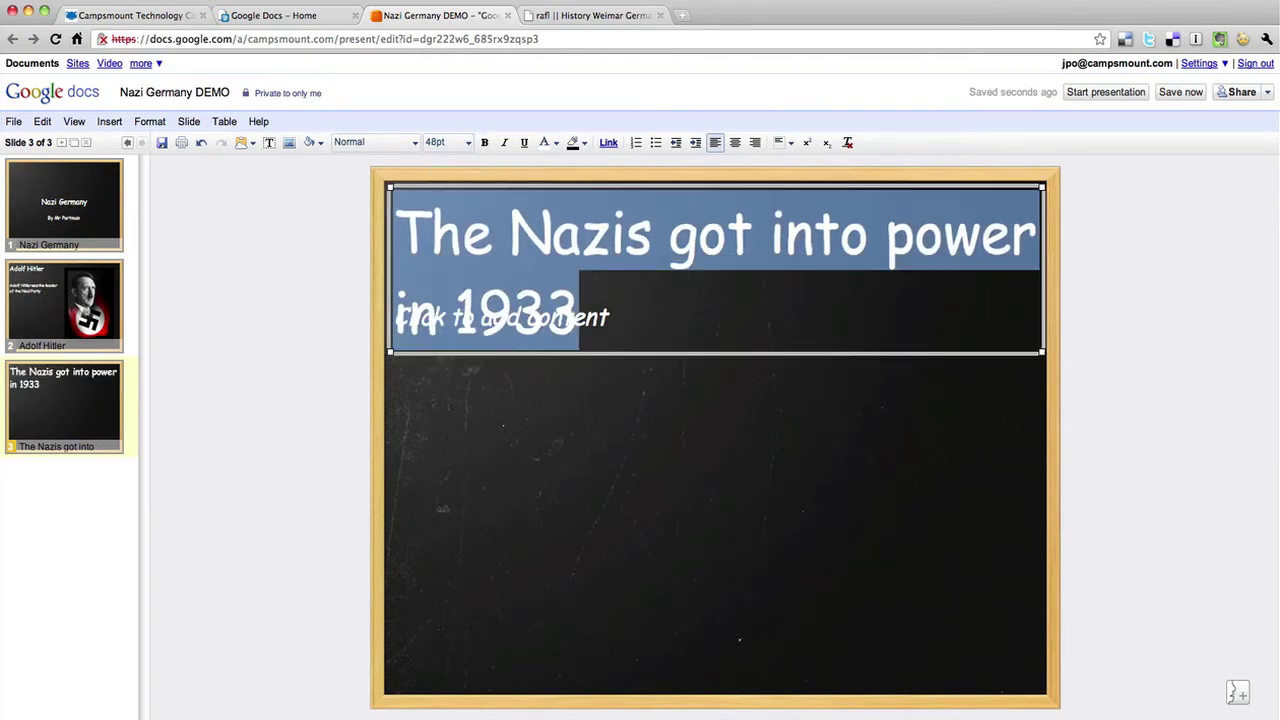
{"action": "left_click", "coordinate": [468, 143]}
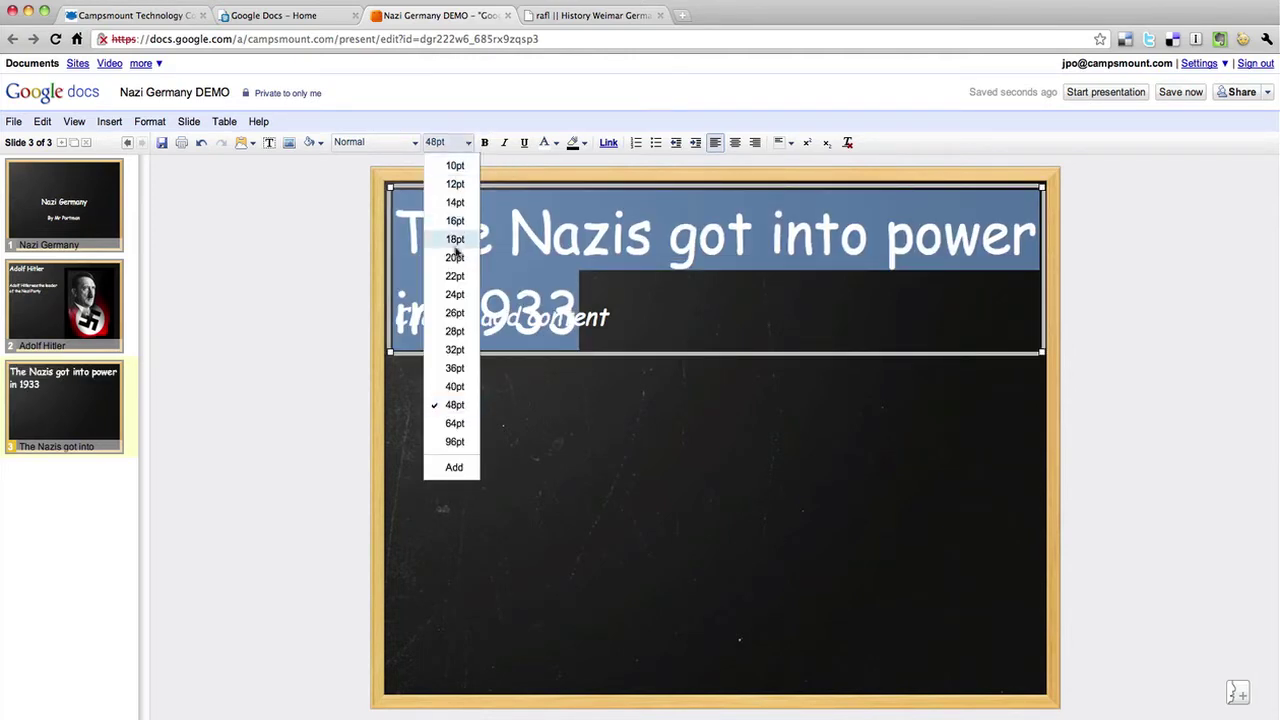
{"action": "left_click", "coordinate": [455, 349]}
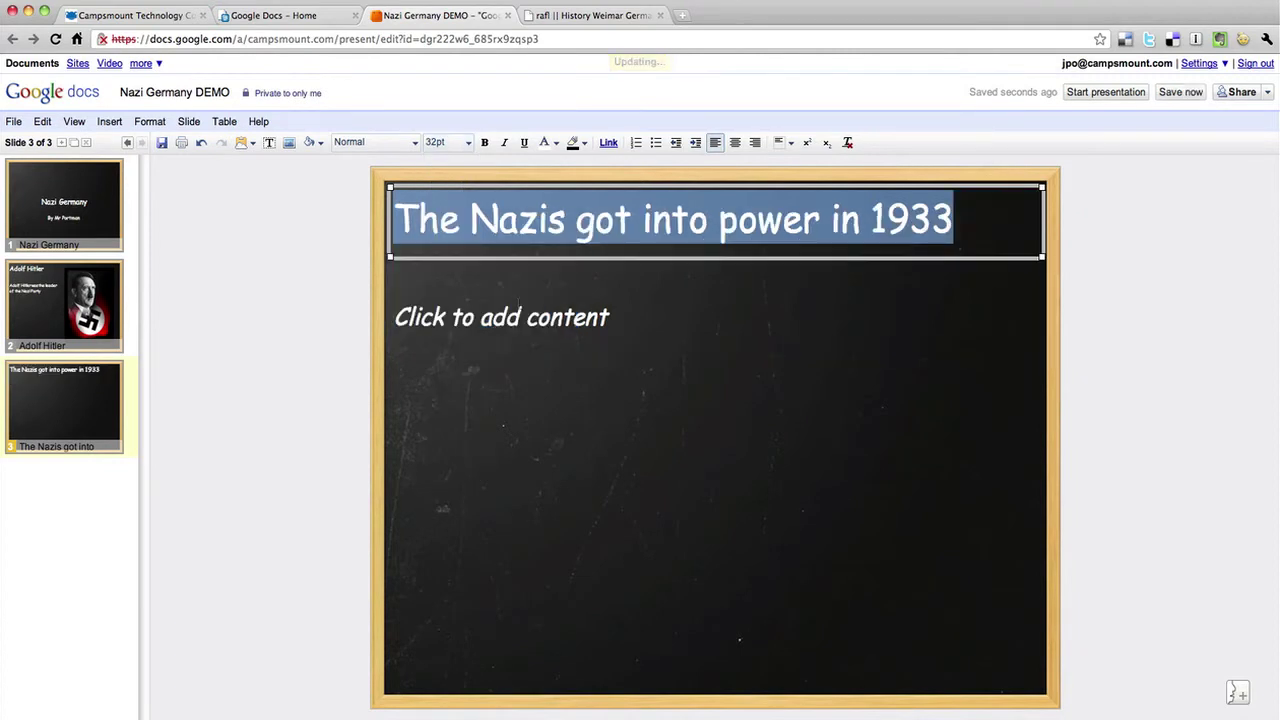
- Change the text colour of the selected title on the third slide to magenta
{"action": "left_click", "coordinate": [548, 143]}
{"action": "left_click", "coordinate": [650, 188]}
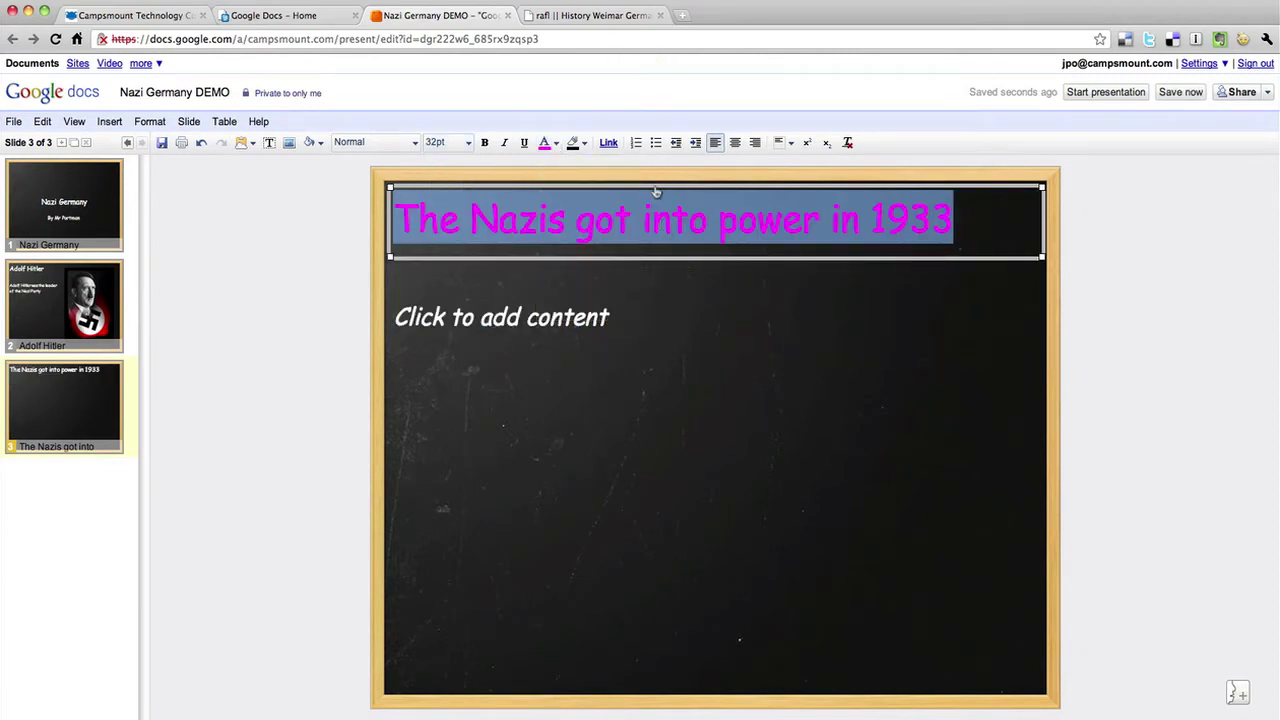
- Enter "The Nazis were helped by the Depression..." as the body text of the third slide
{"action": "left_click", "coordinate": [579, 369]}
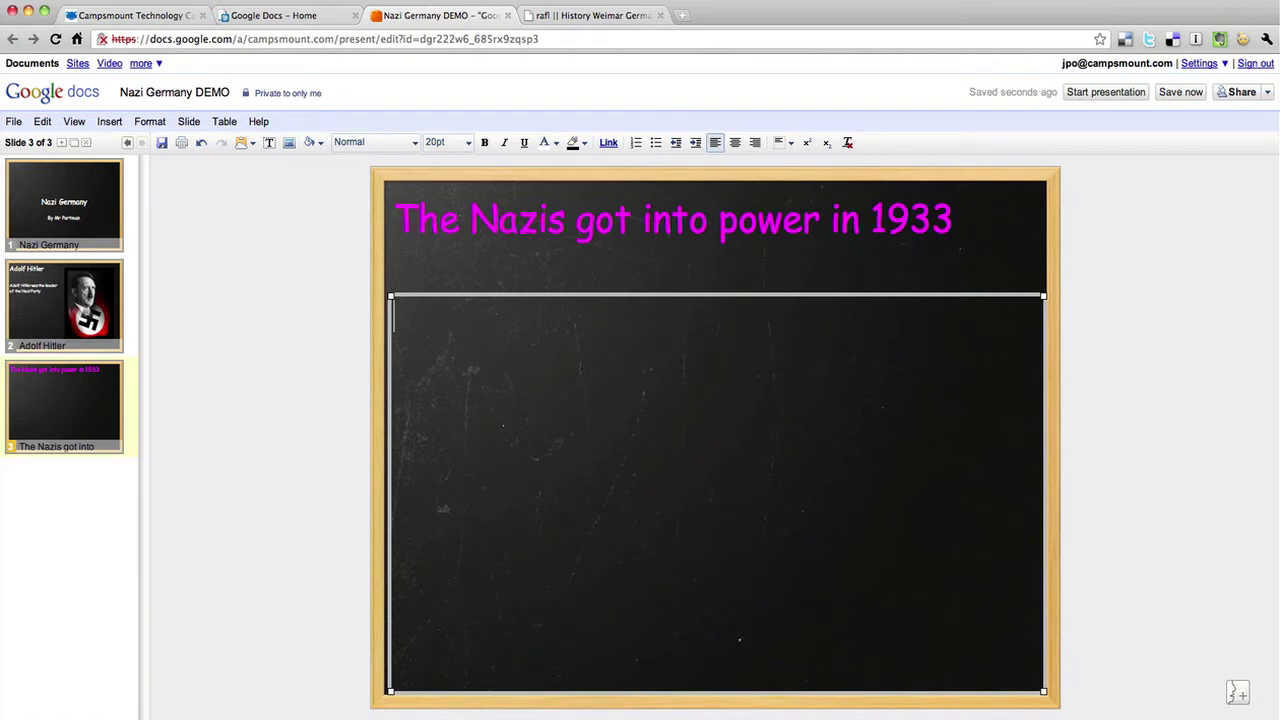
{"action": "type", "text": "The Na"}
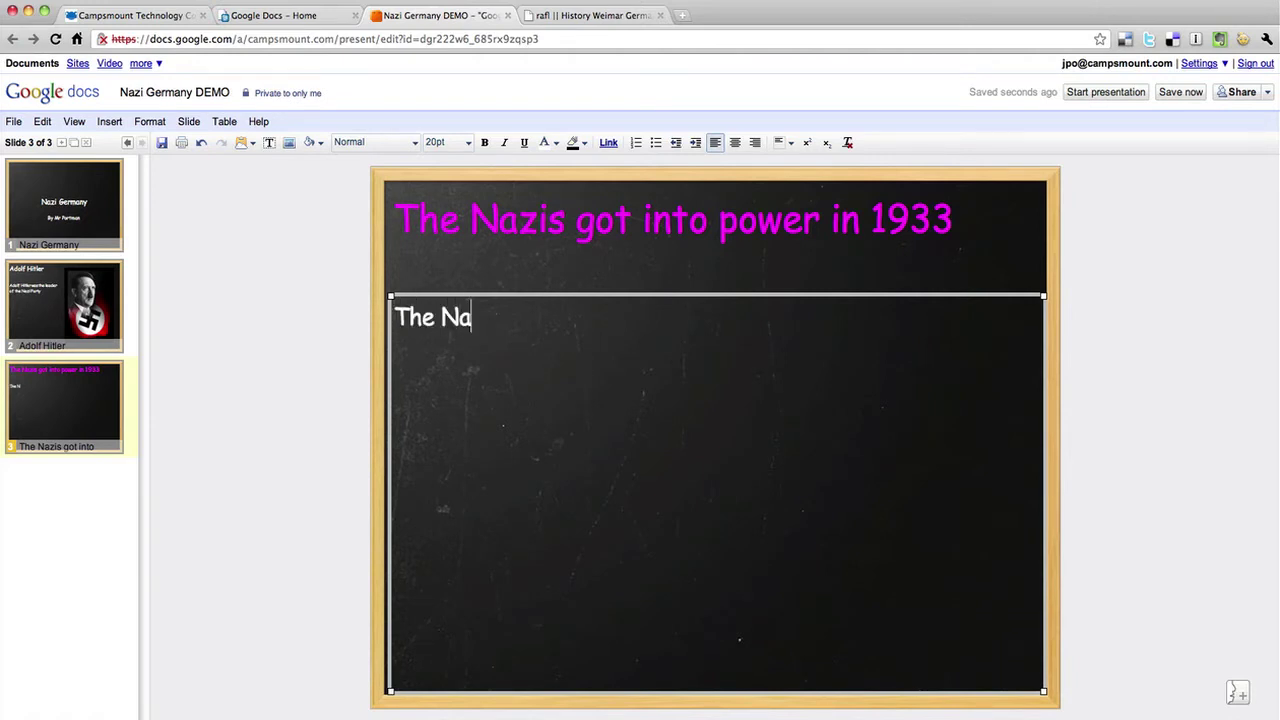
{"action": "type", "text": "zis were h"}
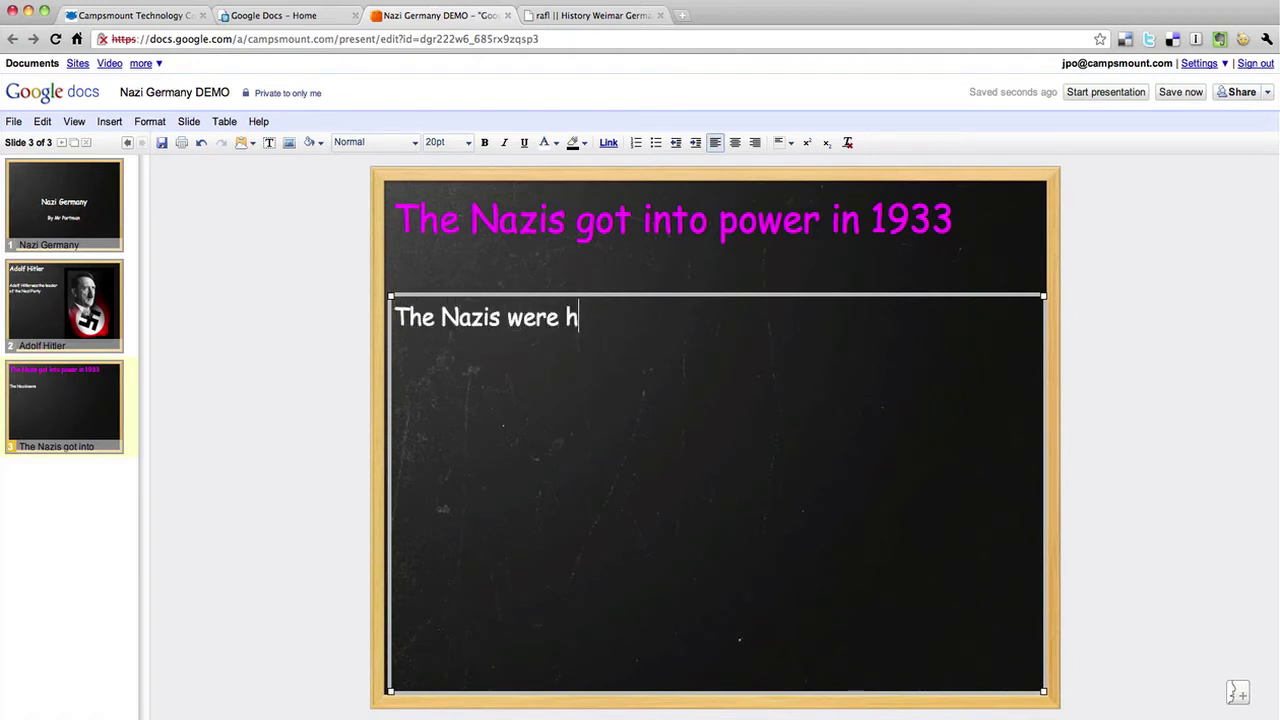
{"action": "type", "text": "elped by the "}
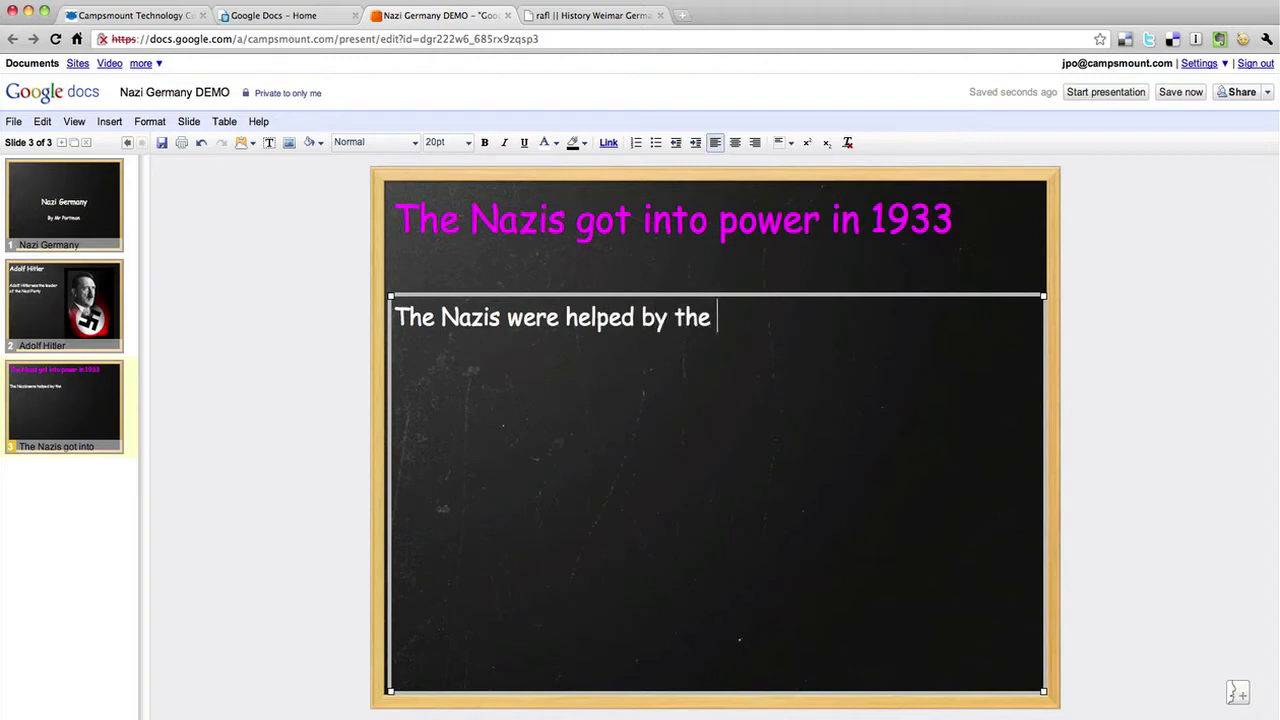
{"action": "type", "text": "Depression..."}
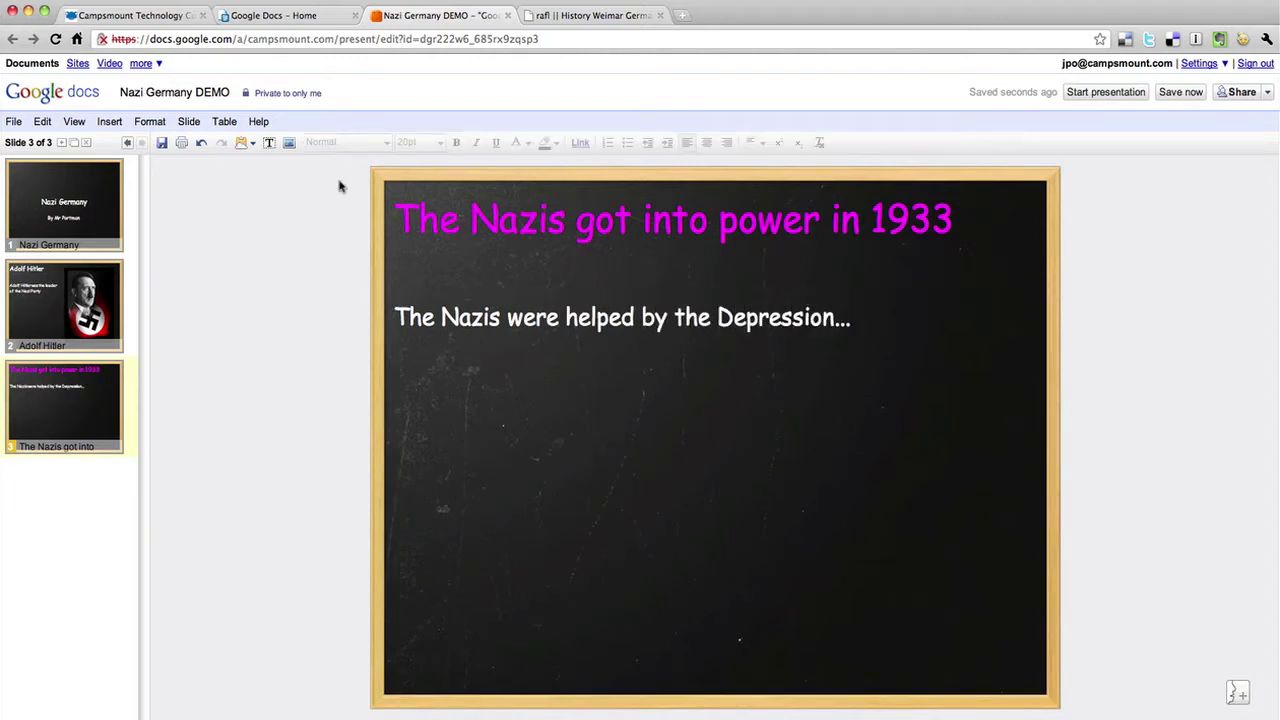
- Insert the image file Hitler 2.jpg from the computer's Pictures folder into the third slide
{"action": "left_click", "coordinate": [110, 122]}
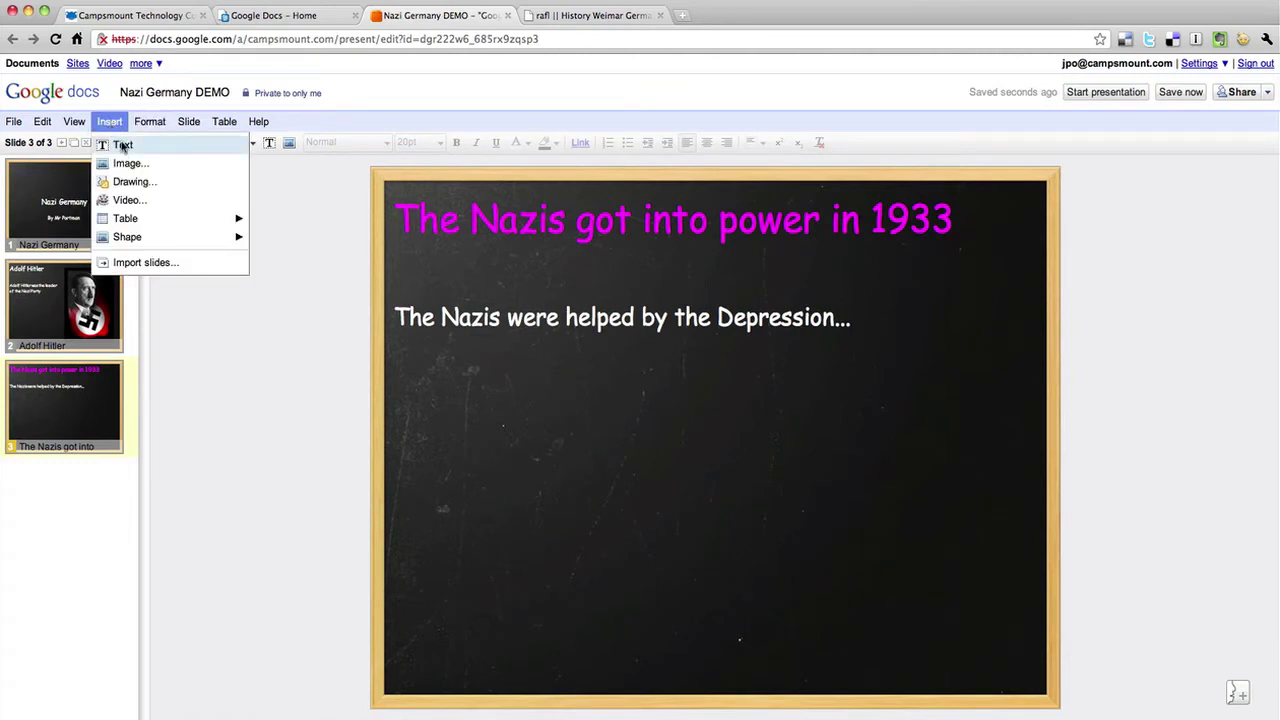
{"action": "left_click", "coordinate": [141, 168]}
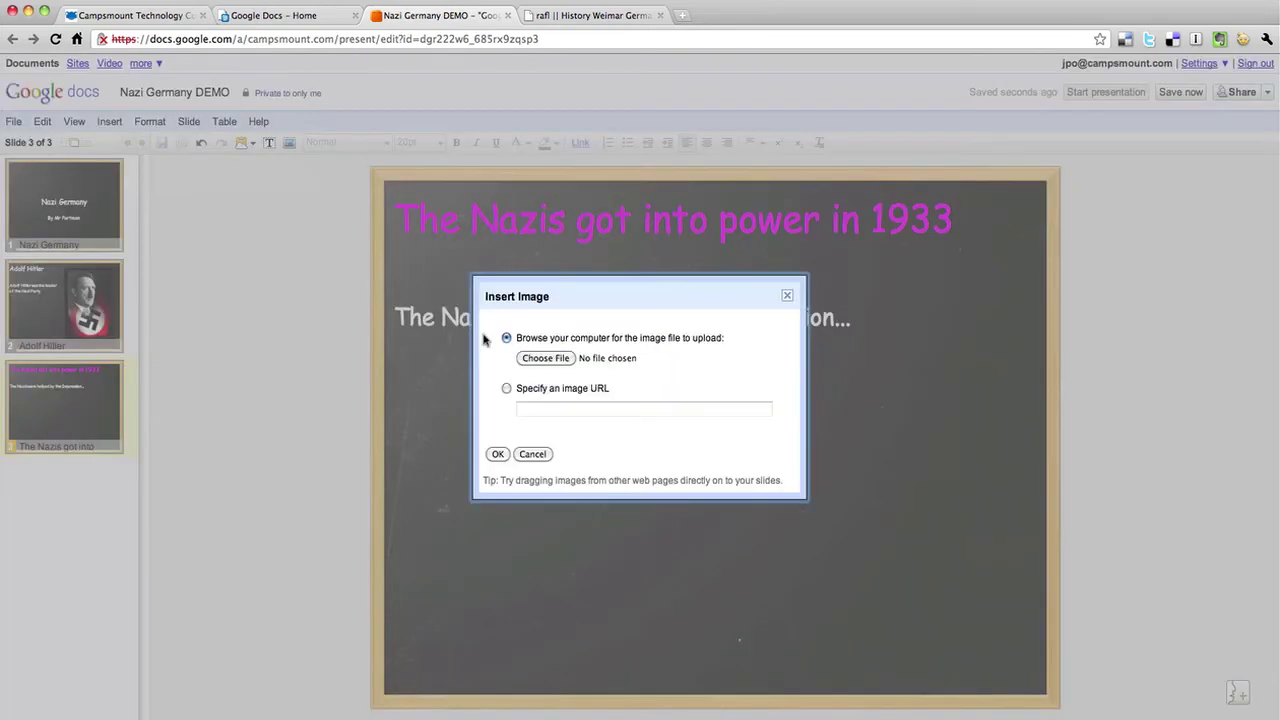
{"action": "left_click", "coordinate": [545, 359]}
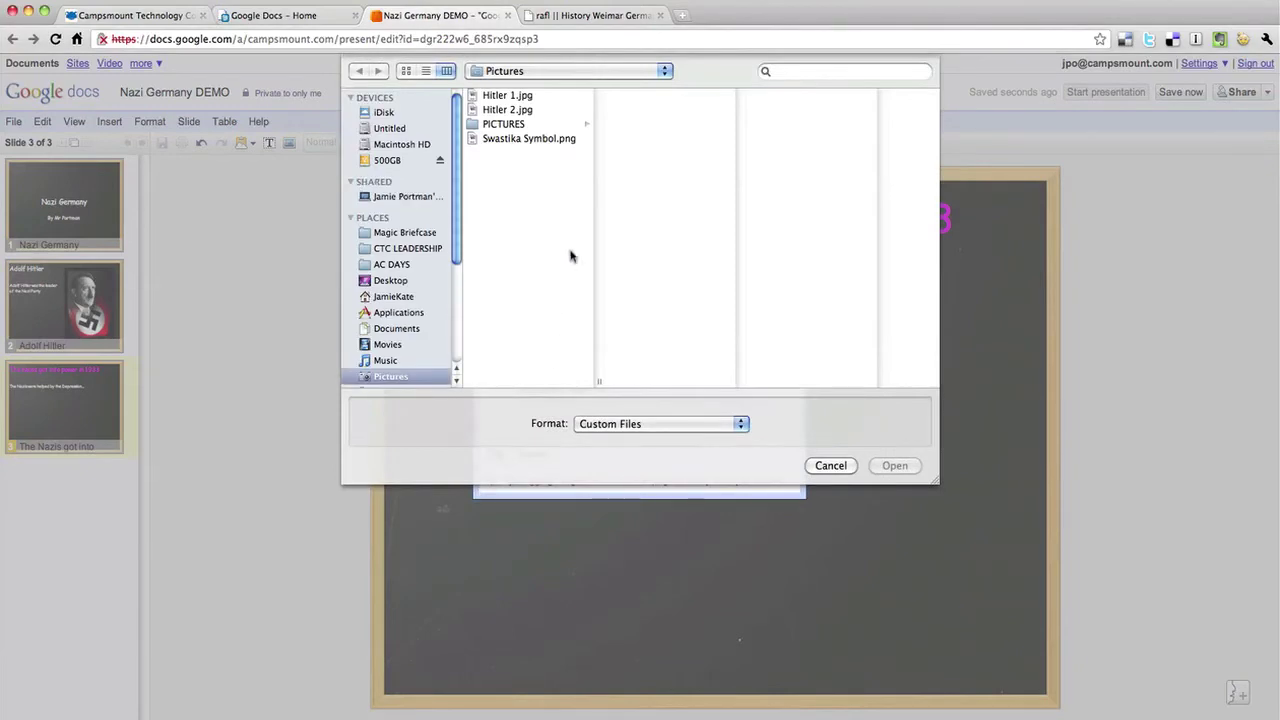
{"action": "left_click", "coordinate": [520, 110]}
{"action": "double_click", "coordinate": [520, 110]}
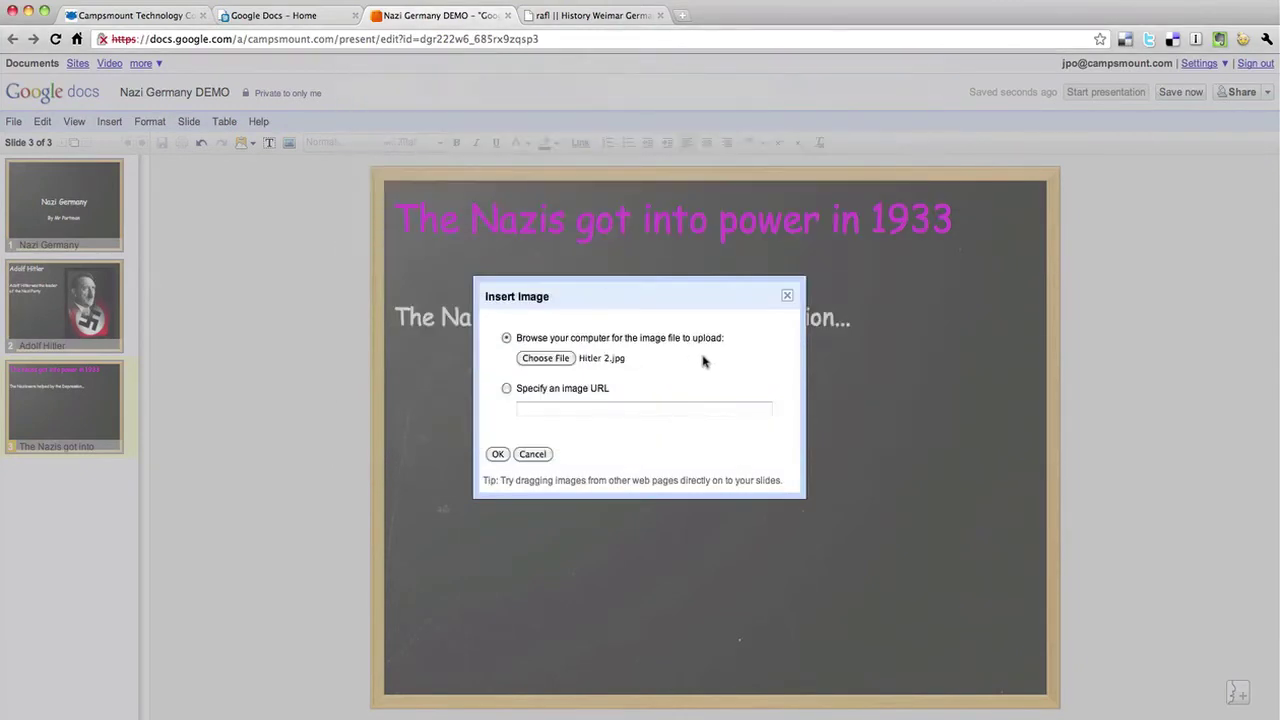
{"action": "left_click", "coordinate": [498, 454]}
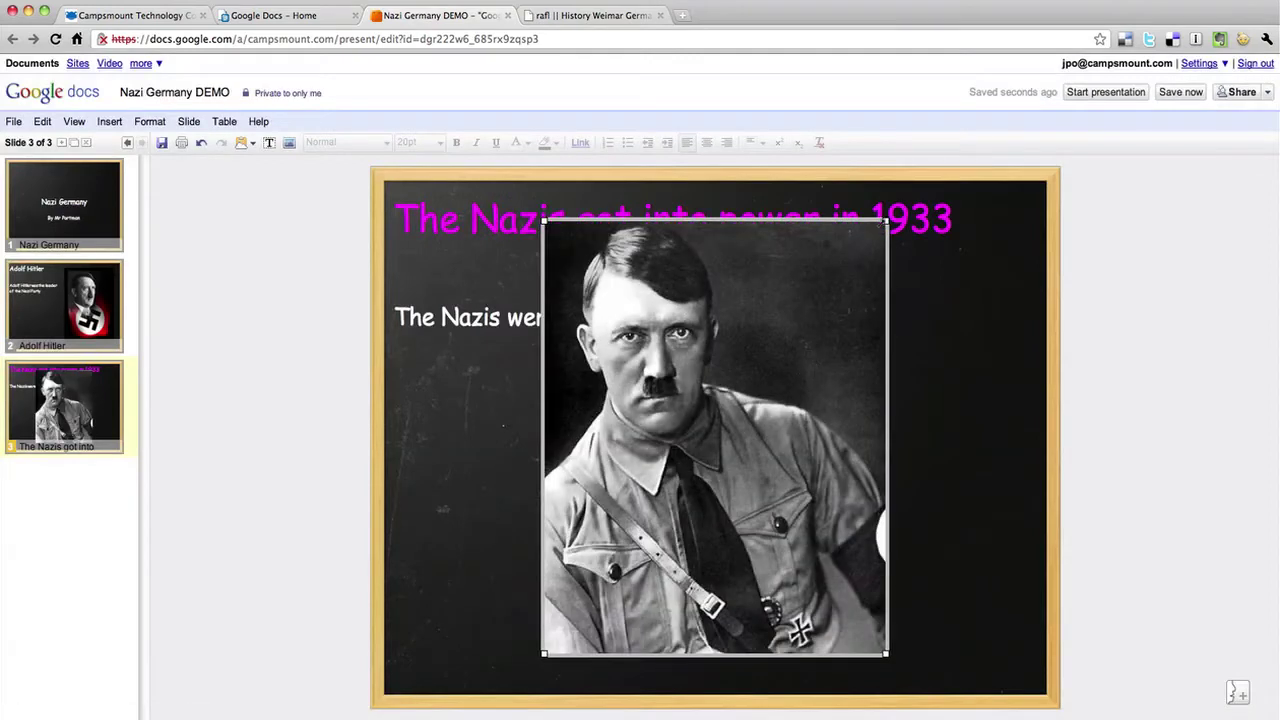
- Shrink the inserted portrait and place it directly below the body text, along the slide's left side
{"action": "left_click_drag", "start_coordinate": [886, 221], "coordinate": [766, 318]}
{"action": "left_click_drag", "start_coordinate": [681, 441], "coordinate": [552, 487]}
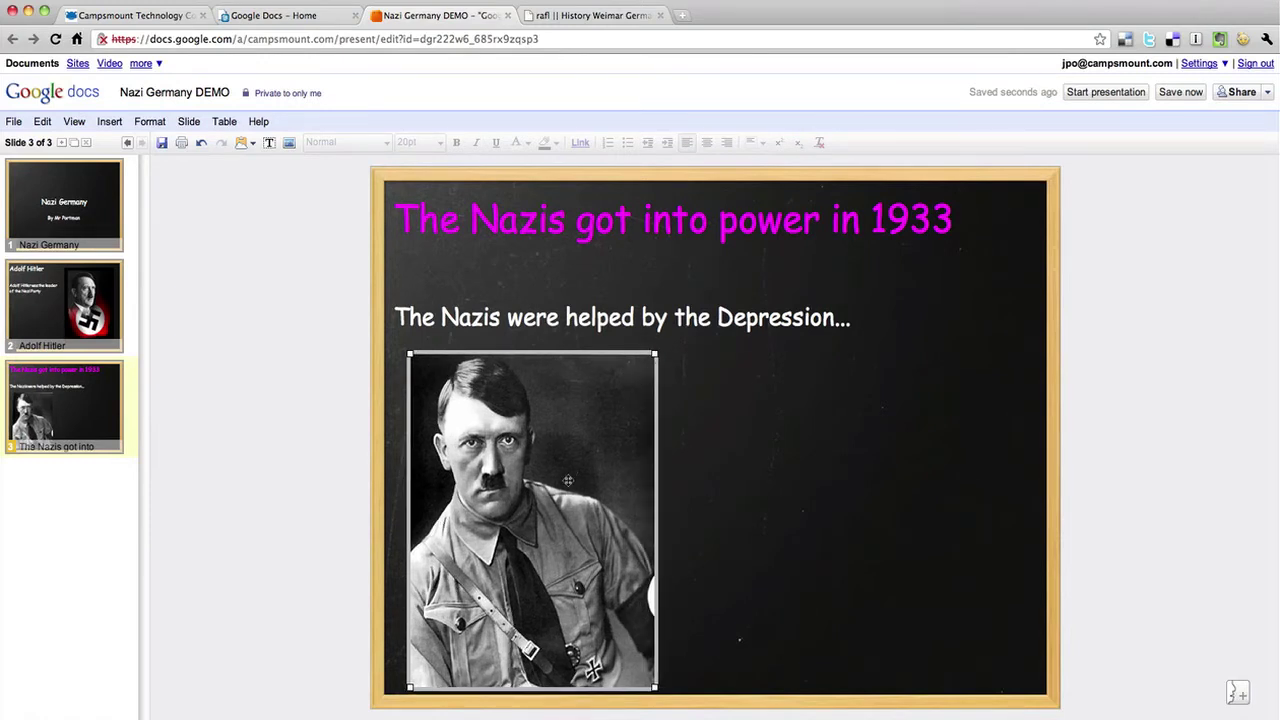
{"action": "left_click_drag", "start_coordinate": [570, 480], "coordinate": [558, 464]}
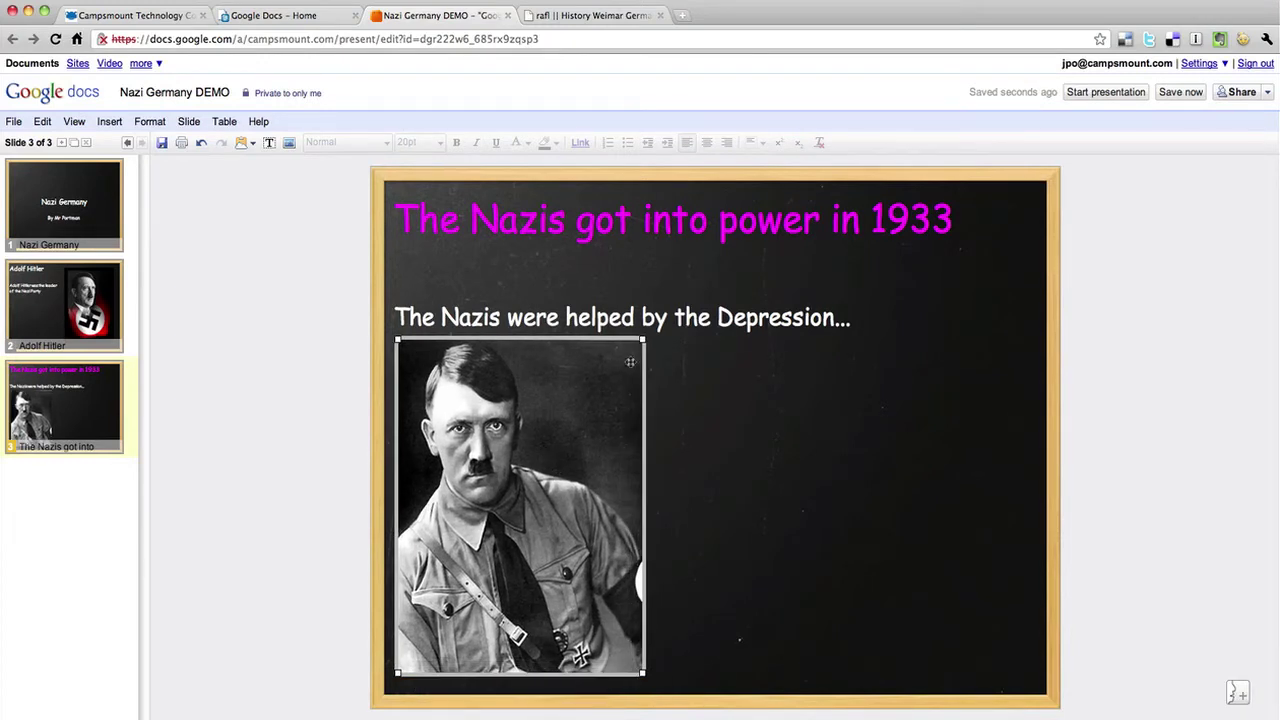
{"action": "left_click", "coordinate": [730, 400]}
{"action": "left_click", "coordinate": [768, 272]}
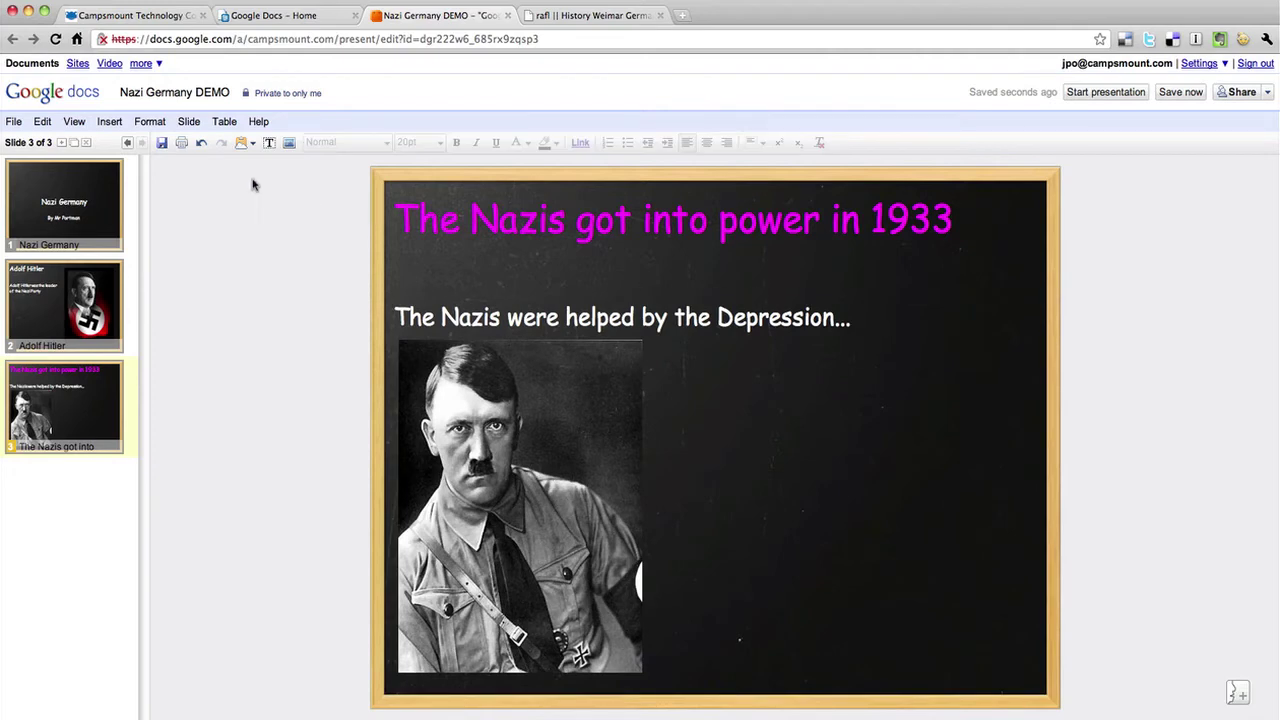
- Insert the image file Swastika Symbol.png from the Pictures folder and place it on the slide to the right of the portrait
{"action": "left_click", "coordinate": [116, 127]}
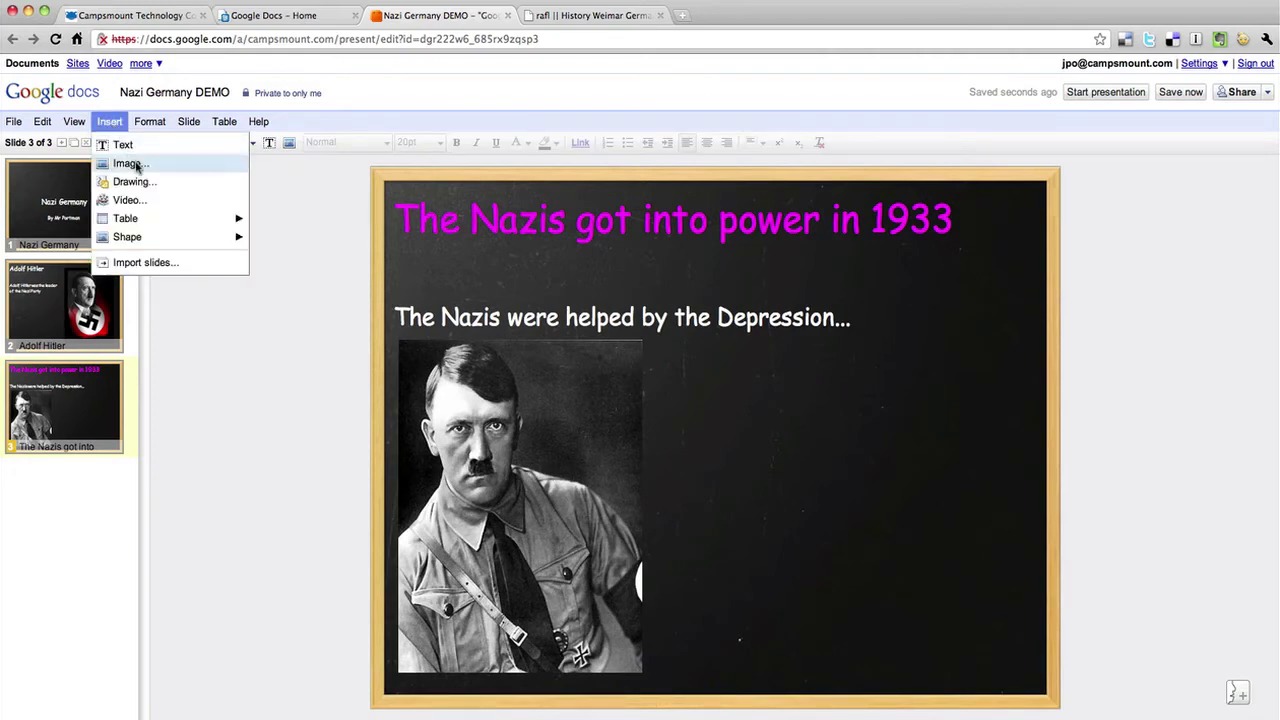
{"action": "left_click", "coordinate": [135, 165]}
{"action": "left_click", "coordinate": [540, 362]}
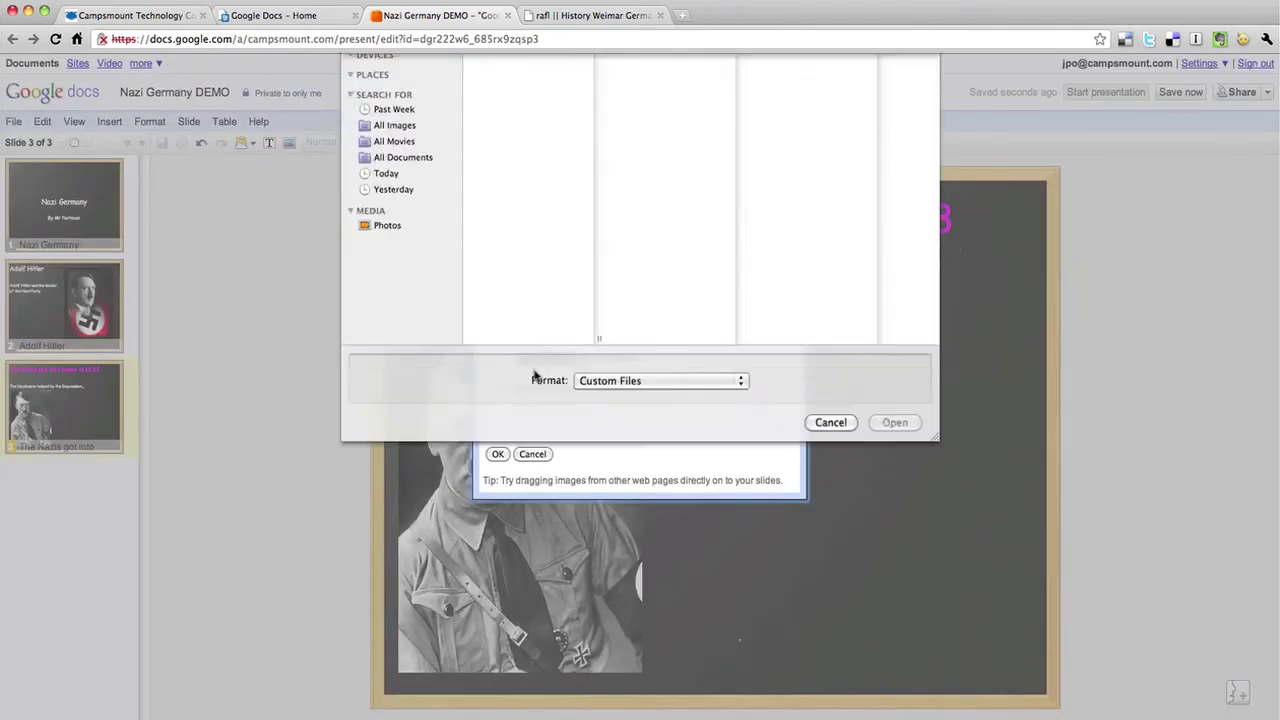
{"action": "double_click", "coordinate": [540, 145]}
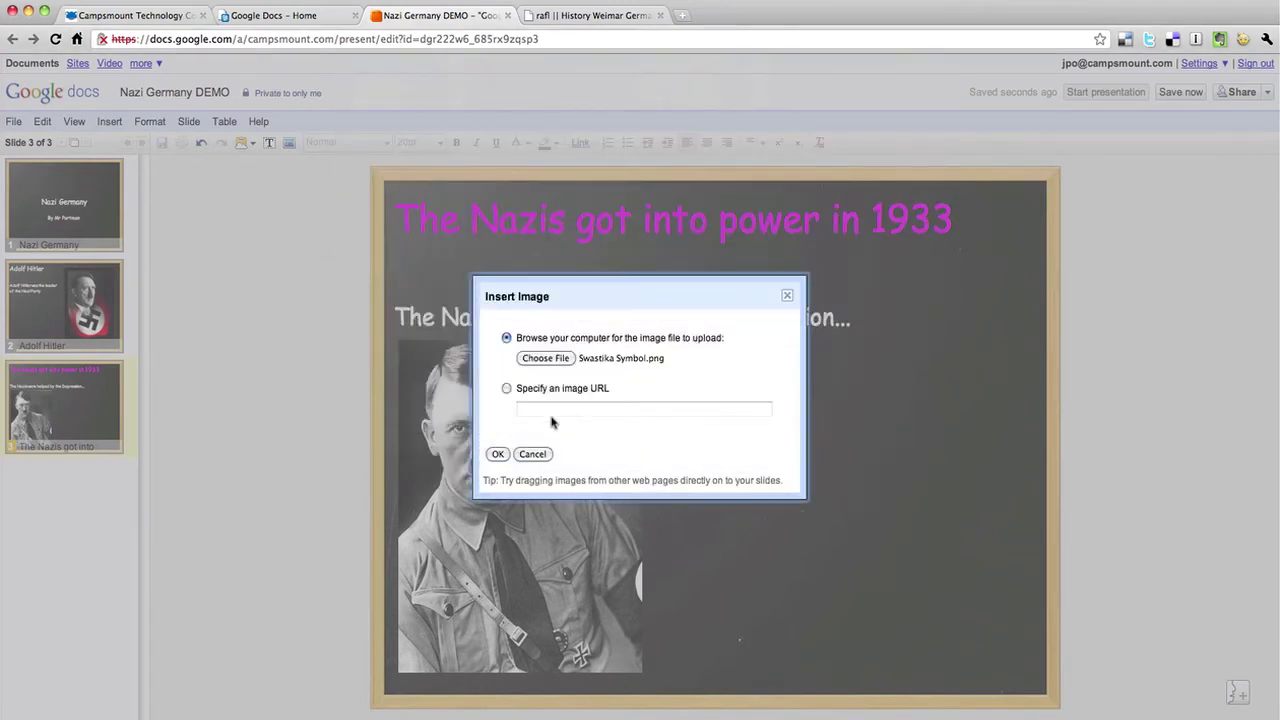
{"action": "left_click", "coordinate": [497, 455]}
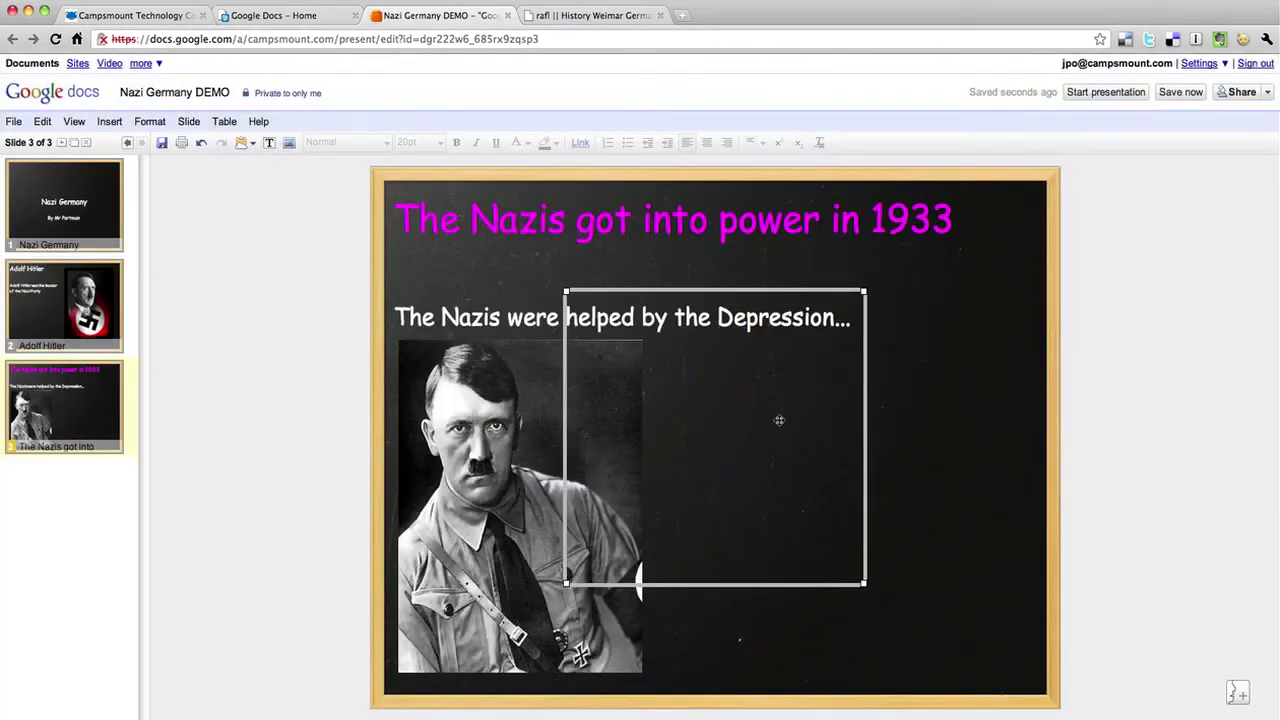
{"action": "left_click_drag", "start_coordinate": [761, 383], "coordinate": [905, 449]}
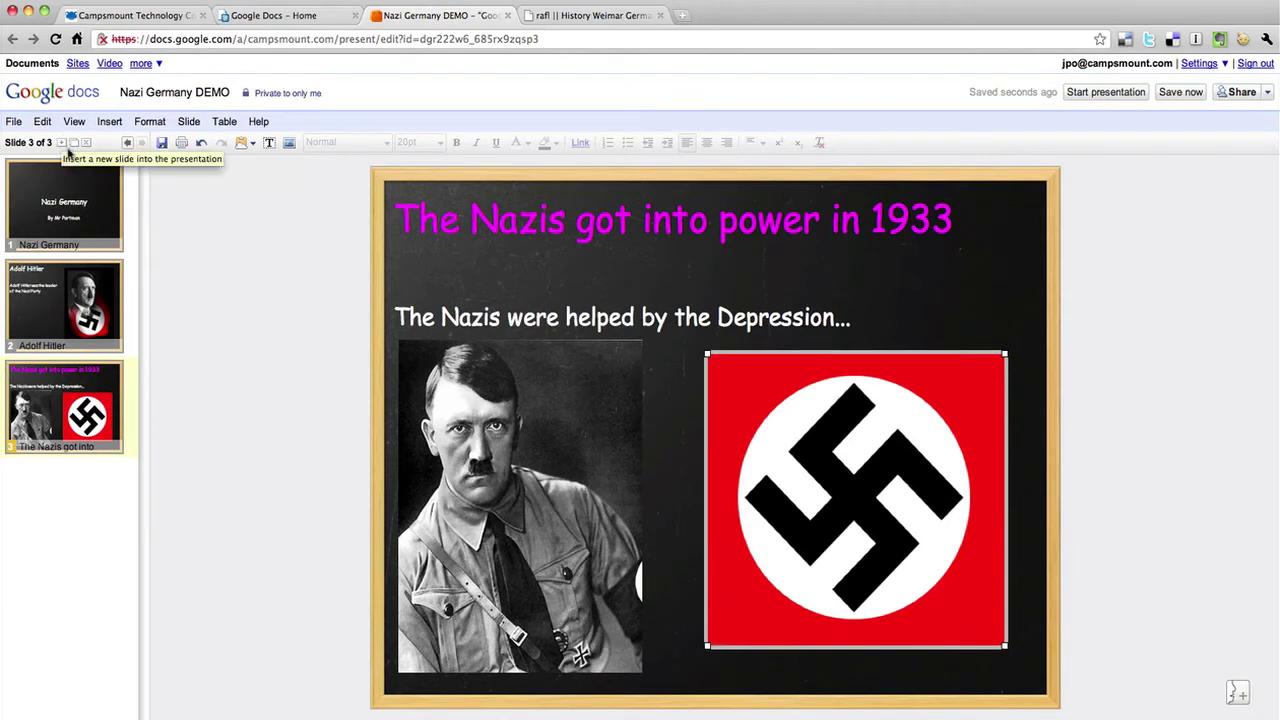
- Add a fourth slide with the Blank layout and open the video selection for it
{"action": "left_click", "coordinate": [61, 145]}
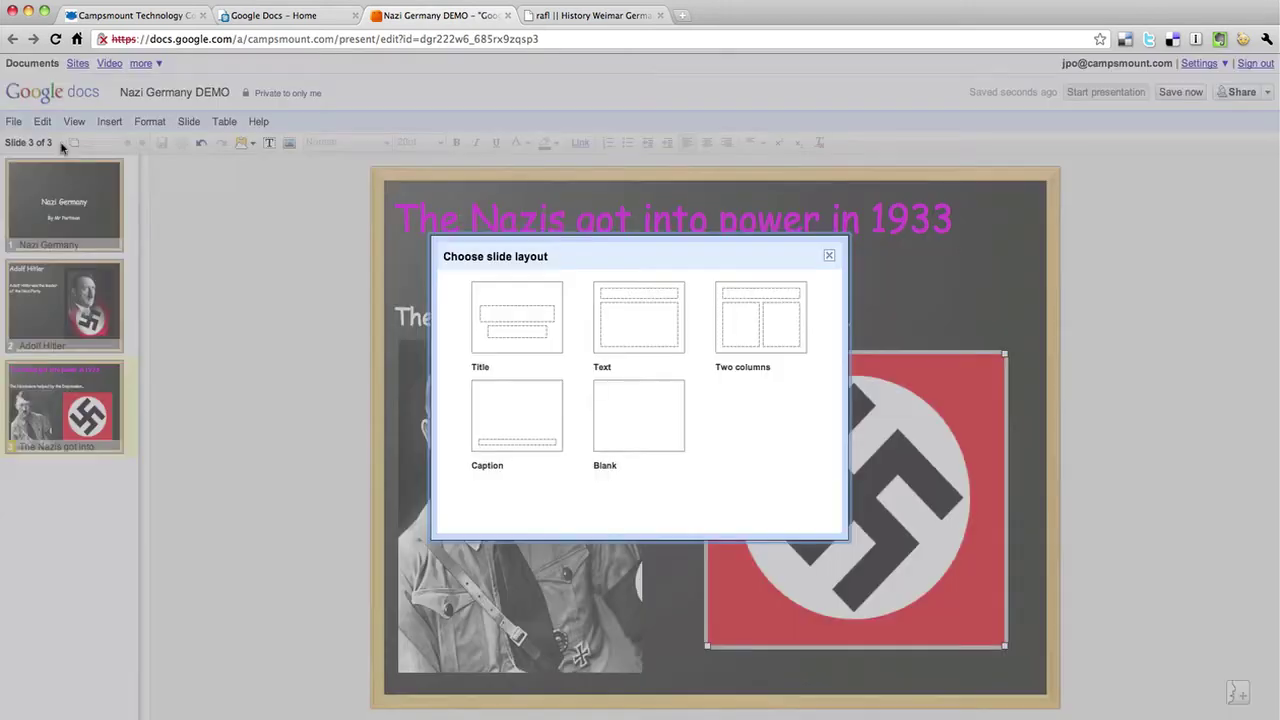
{"action": "left_click", "coordinate": [642, 426]}
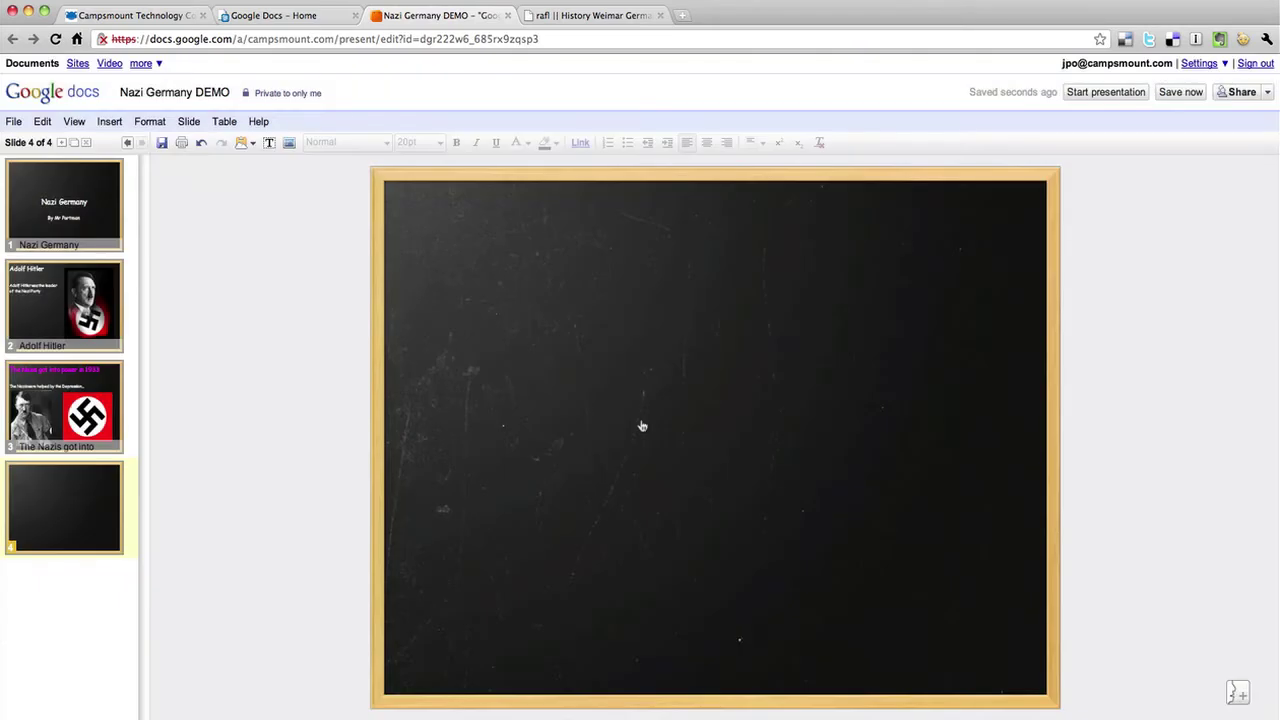
{"action": "left_click", "coordinate": [110, 124]}
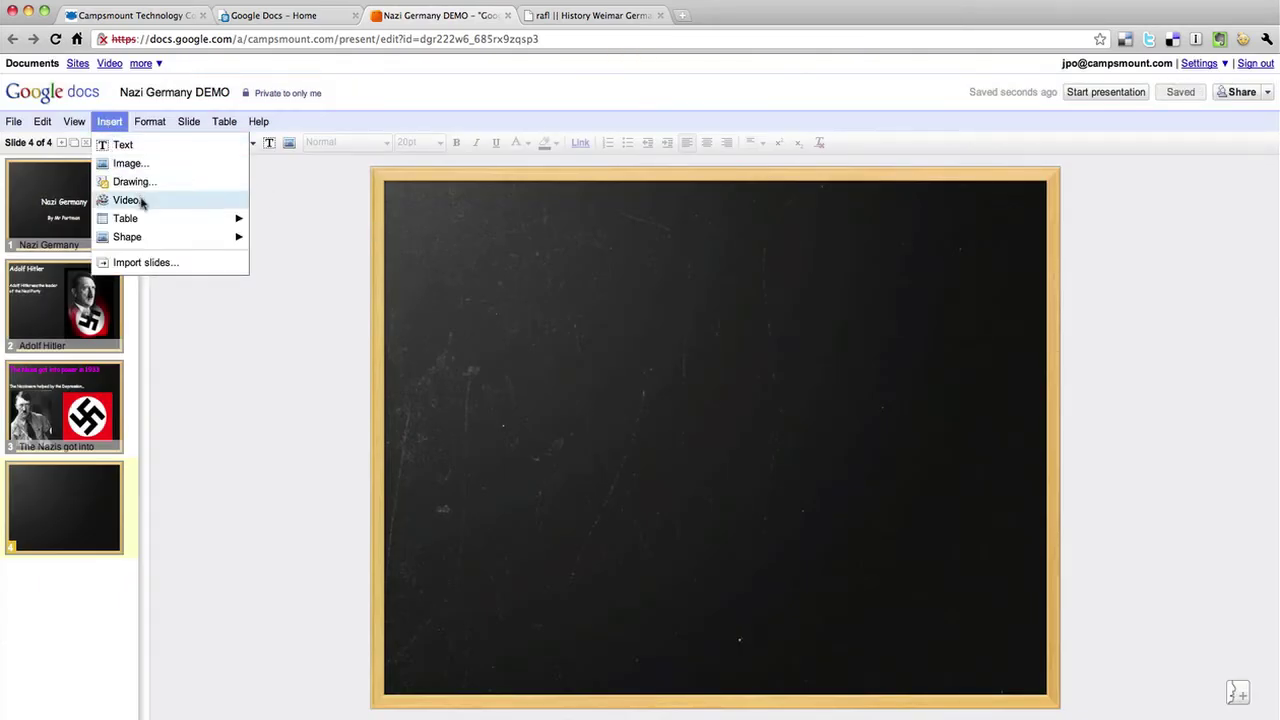
{"action": "left_click", "coordinate": [141, 202]}
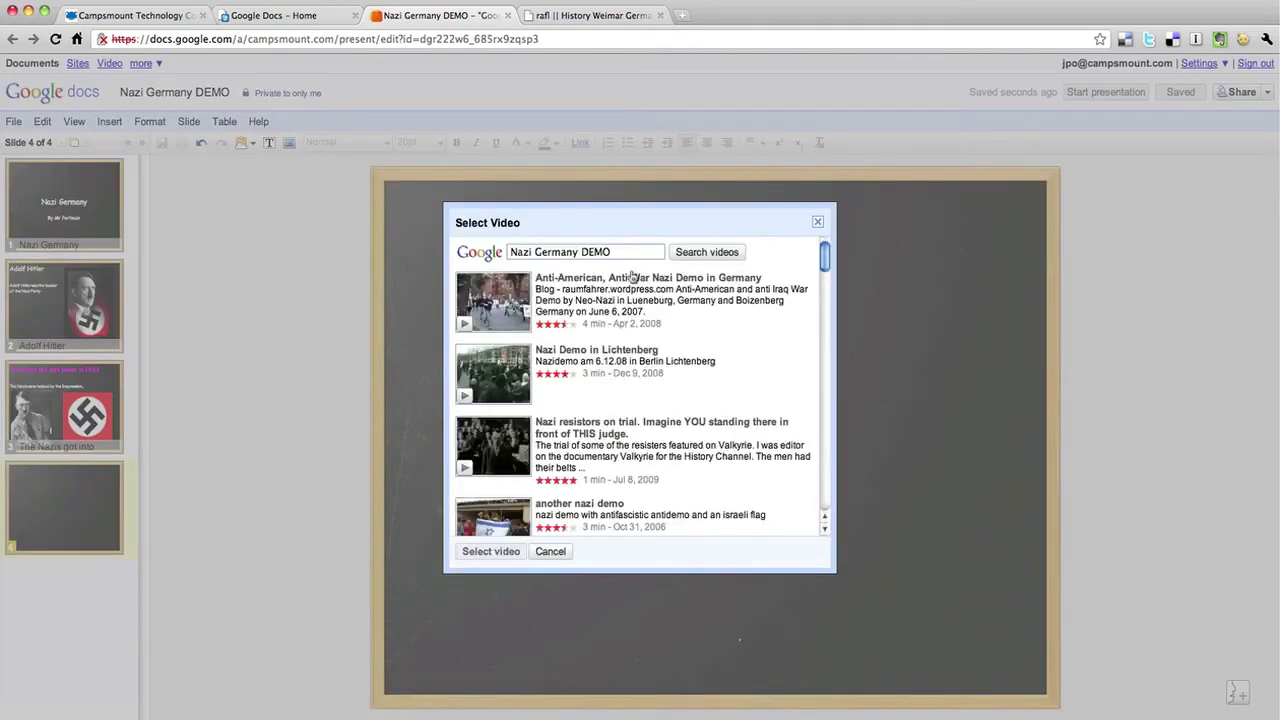
- Replace the suggested video search text with "Weimar Germany" and run the search
{"action": "key", "text": "alt+shift+Left"}
{"action": "key", "text": "alt+shift+Left"}
{"action": "key", "text": "alt+shift+Left"}
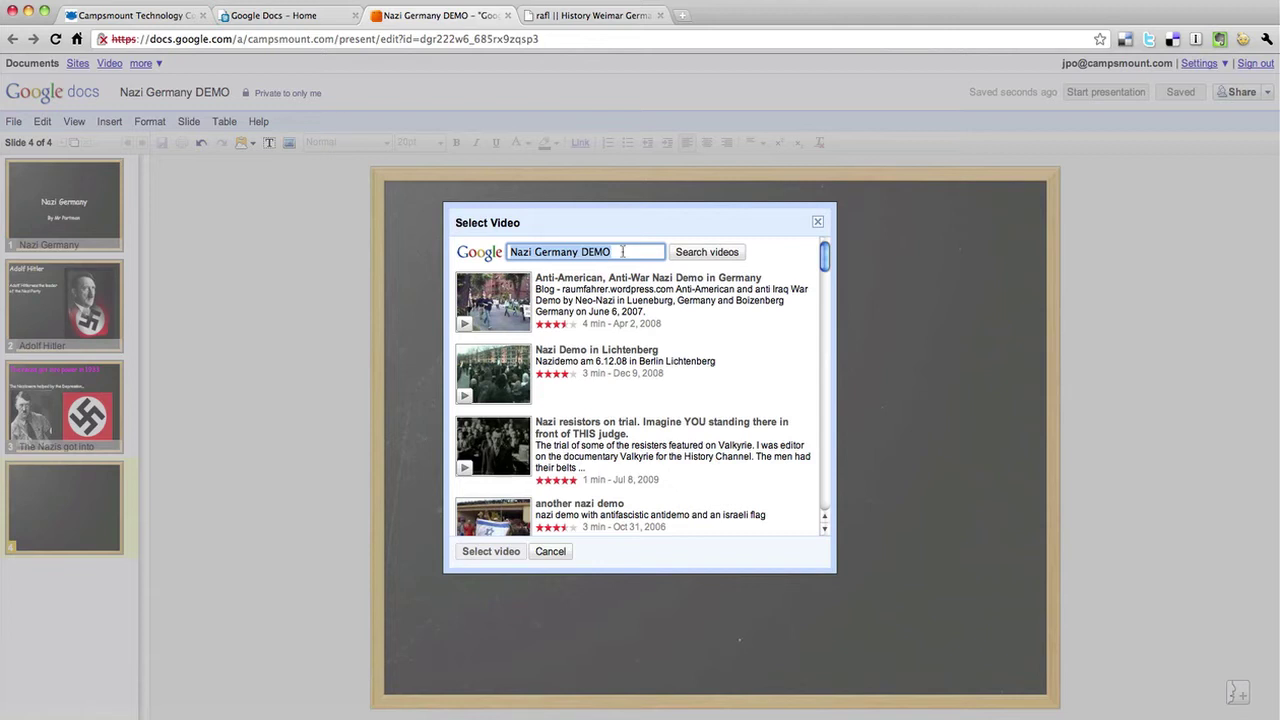
{"action": "type", "text": "Weimar"}
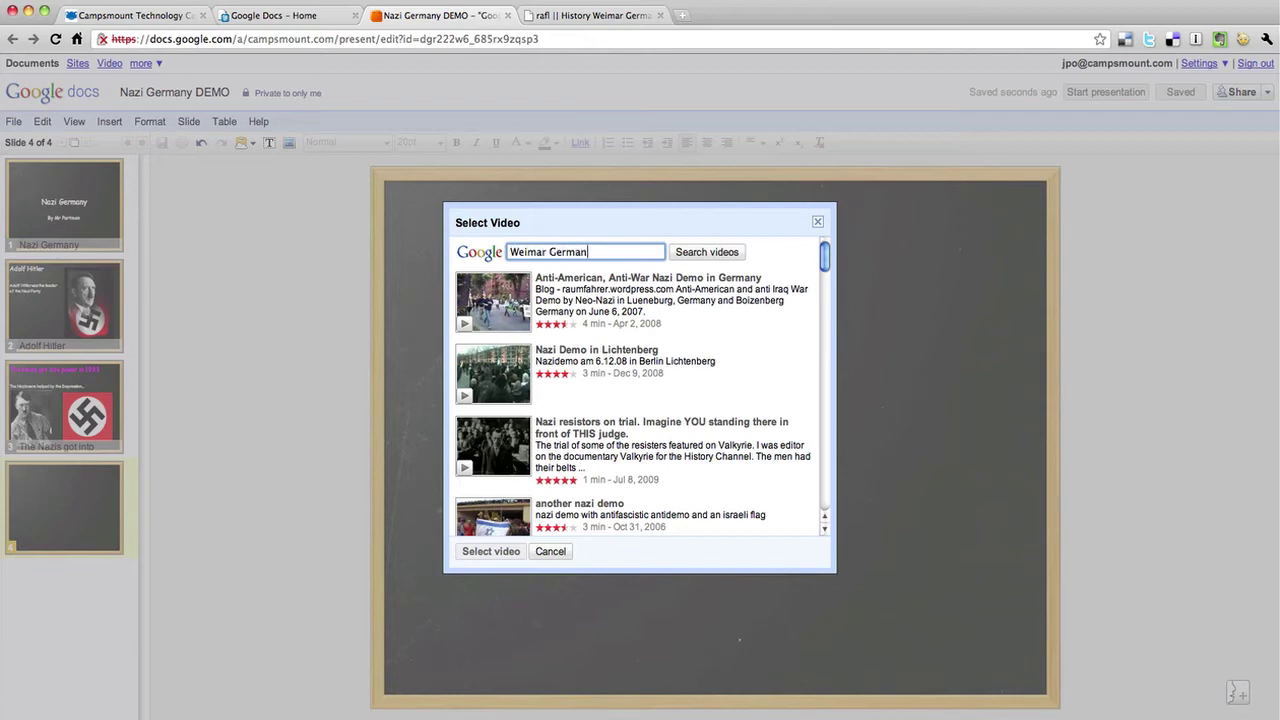
{"action": "key", "text": "Return"}
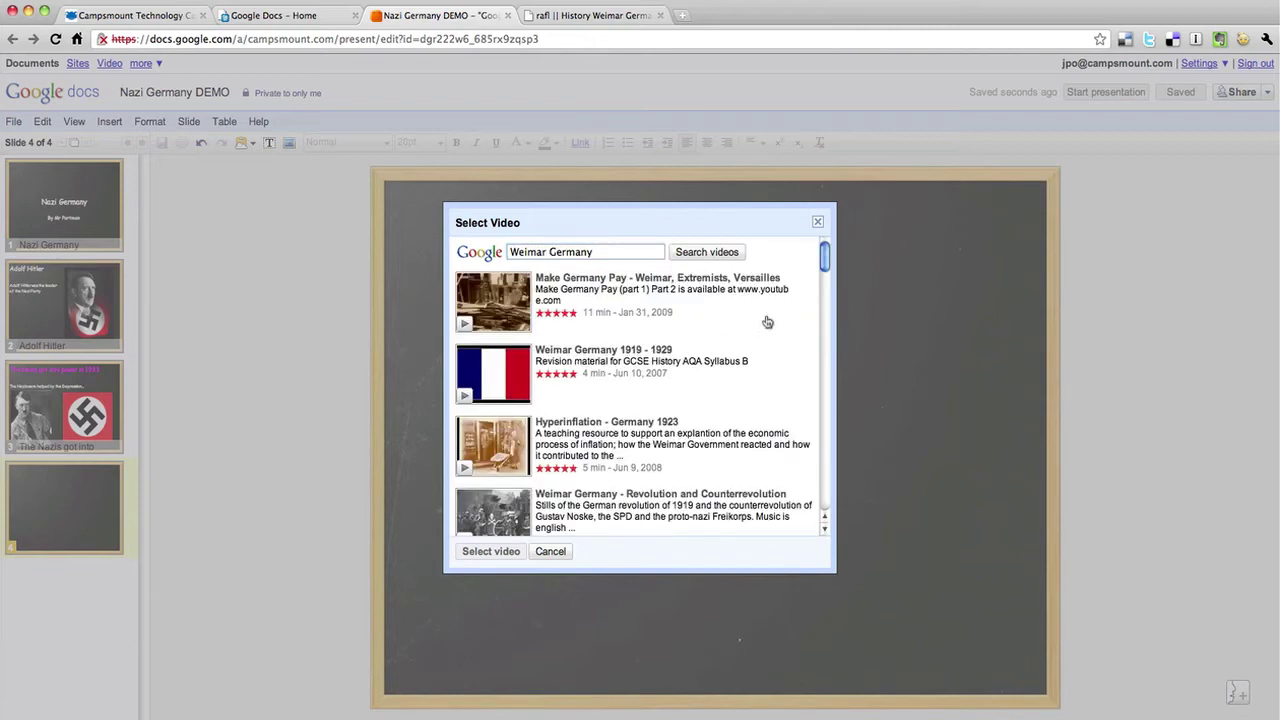
- Preview the "Hyperinflation - Germany 1923" video, and choose "Weimar Germany 1919 - 1929" instead, skipping ahead in its preview
{"action": "mouse_move", "coordinate": [825, 258]}
{"action": "left_mouse_down"}
{"action": "mouse_move", "coordinate": [825, 313]}
{"action": "mouse_move", "coordinate": [825, 271]}
{"action": "left_mouse_up"}
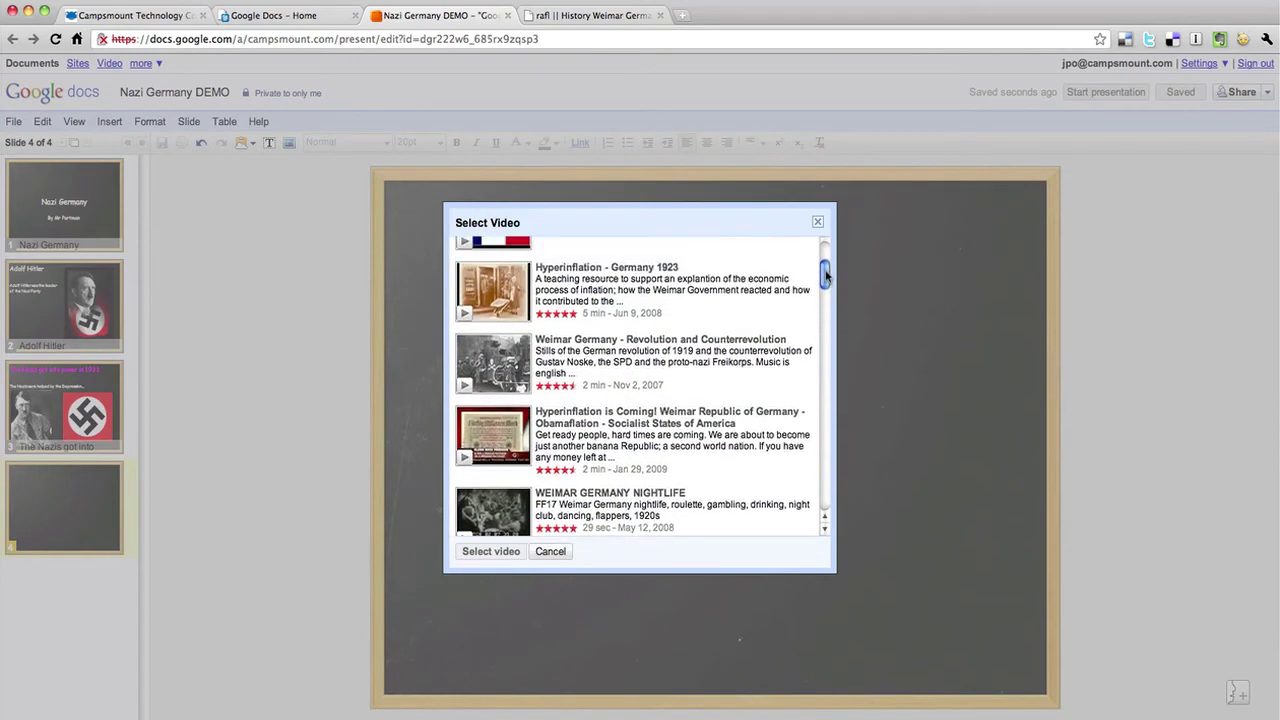
{"action": "left_click", "coordinate": [505, 287]}
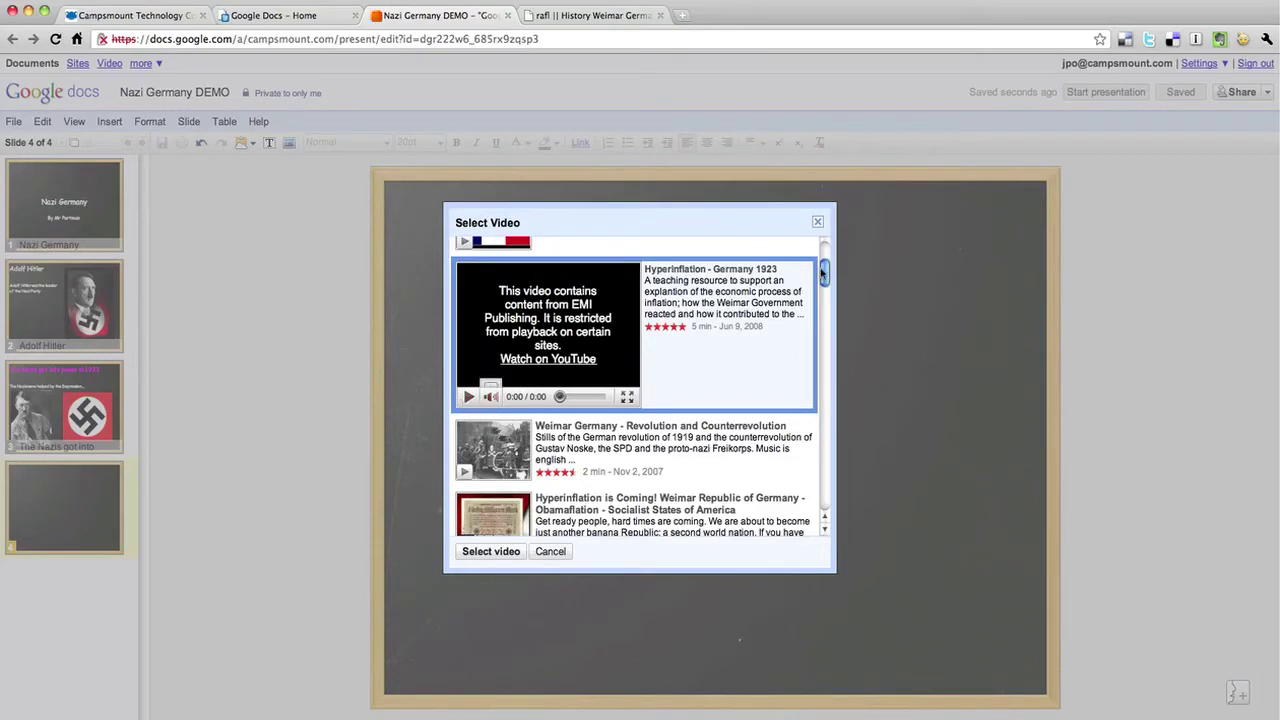
{"action": "left_click_drag", "start_coordinate": [825, 272], "coordinate": [826, 256]}
{"action": "left_click", "coordinate": [499, 371]}
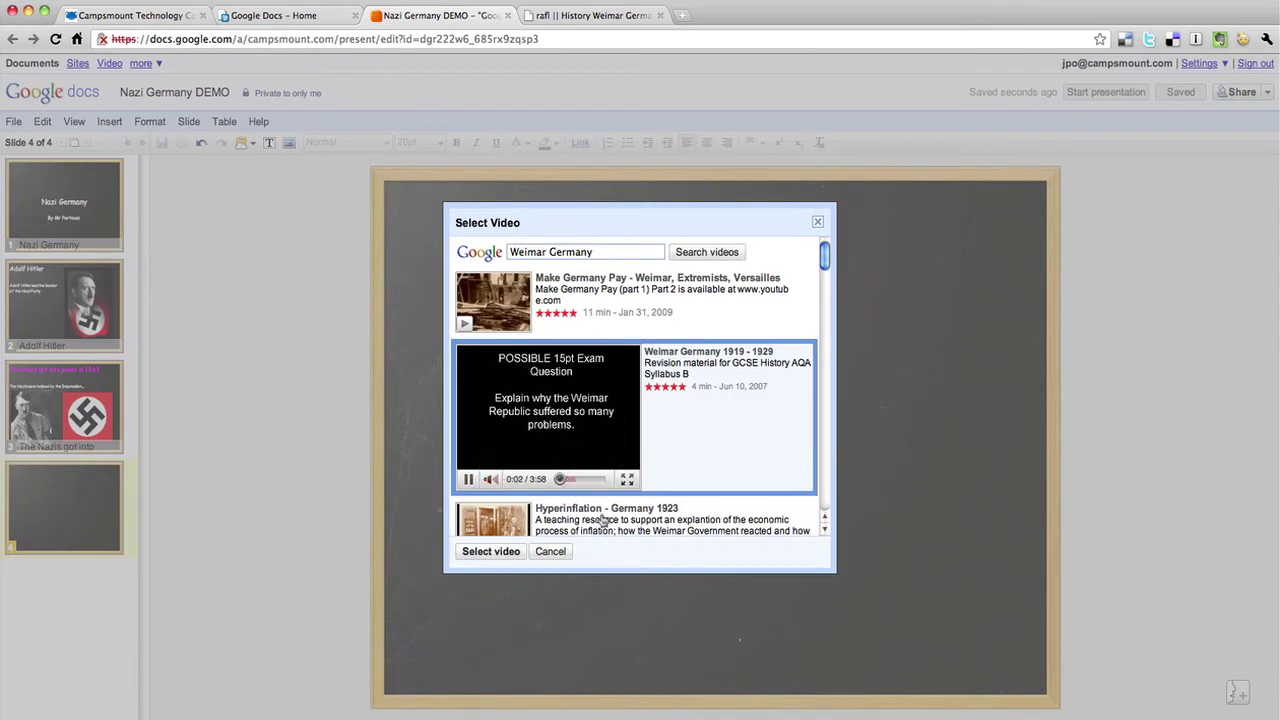
{"action": "left_click", "coordinate": [567, 479]}
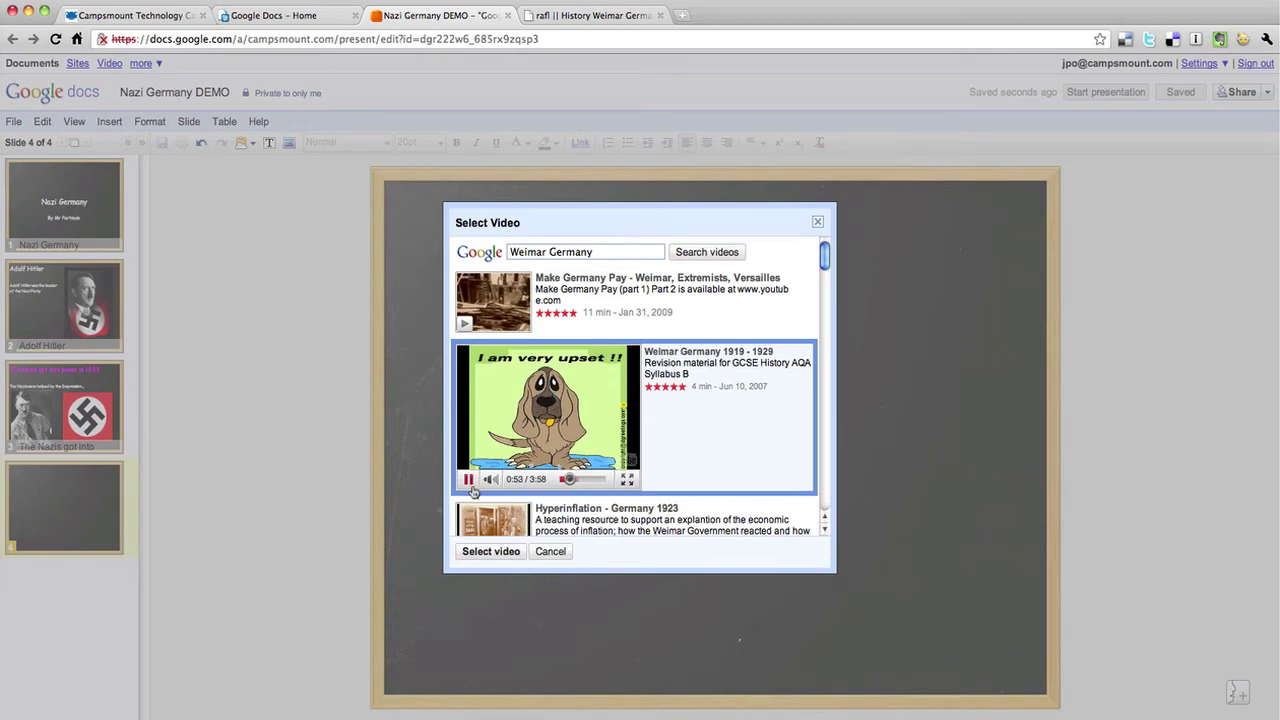
{"action": "left_click", "coordinate": [557, 423]}
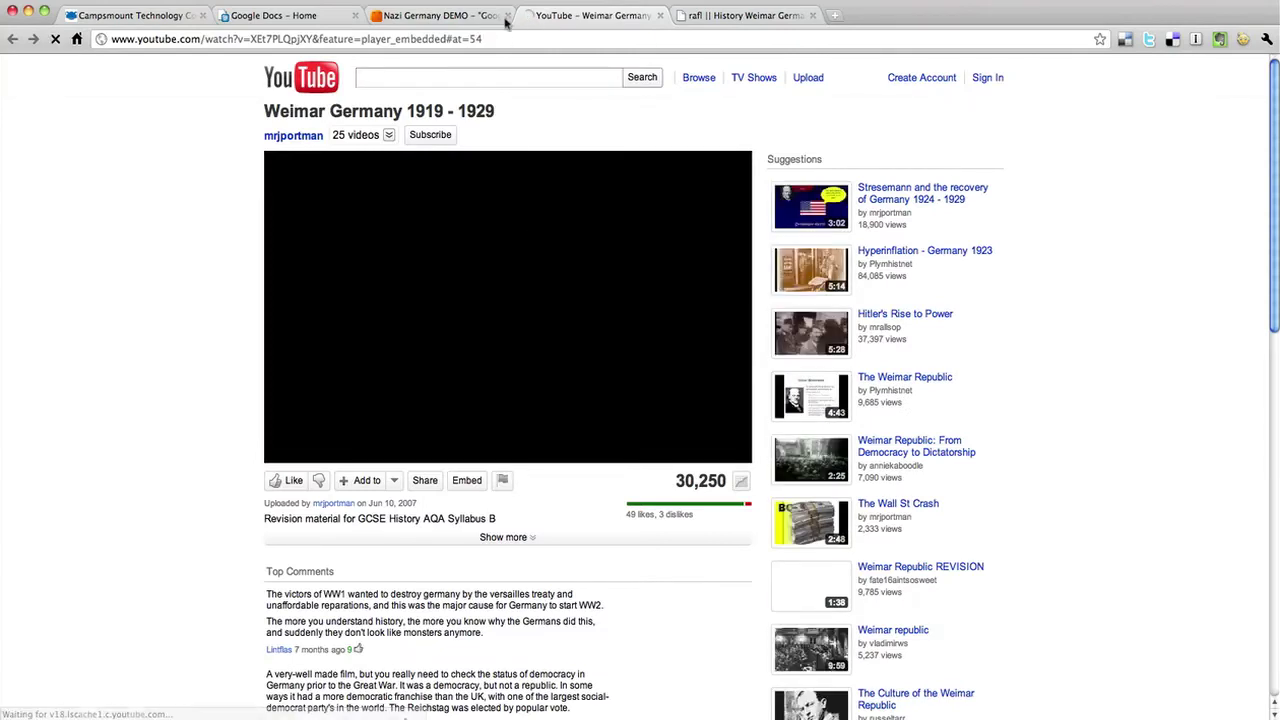
{"action": "left_click", "coordinate": [440, 15]}
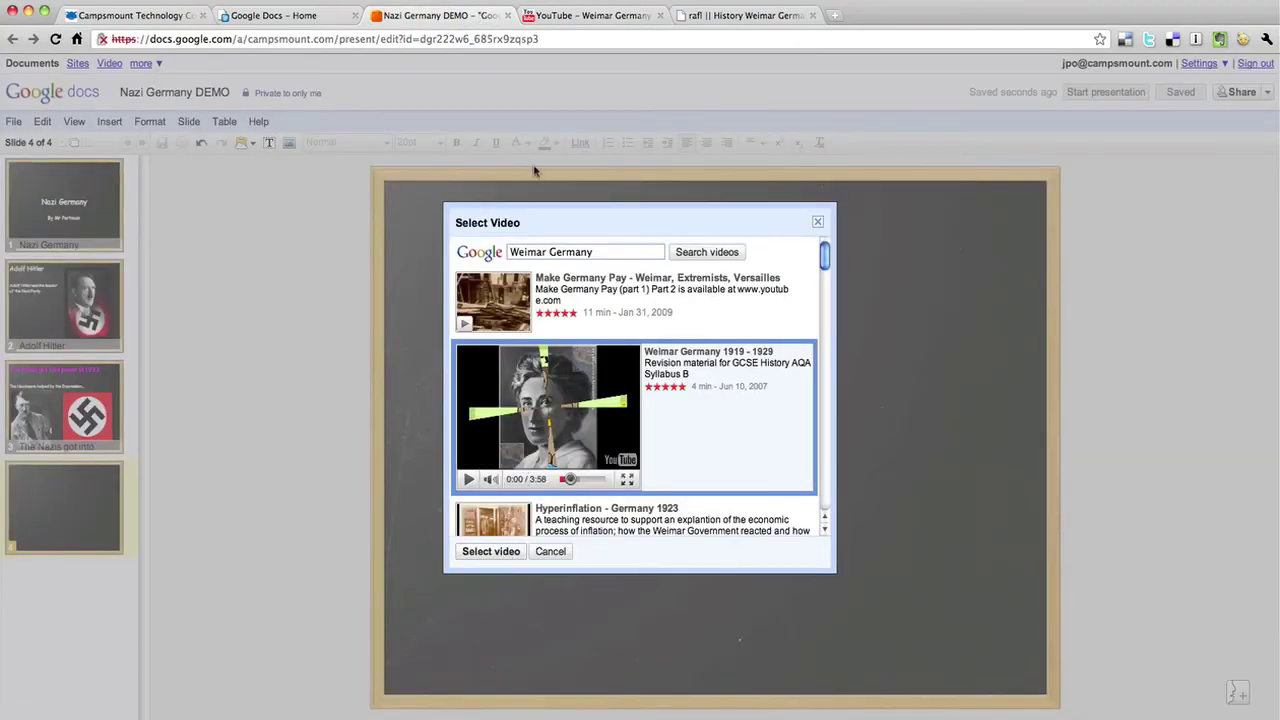
{"action": "left_click", "coordinate": [665, 15]}
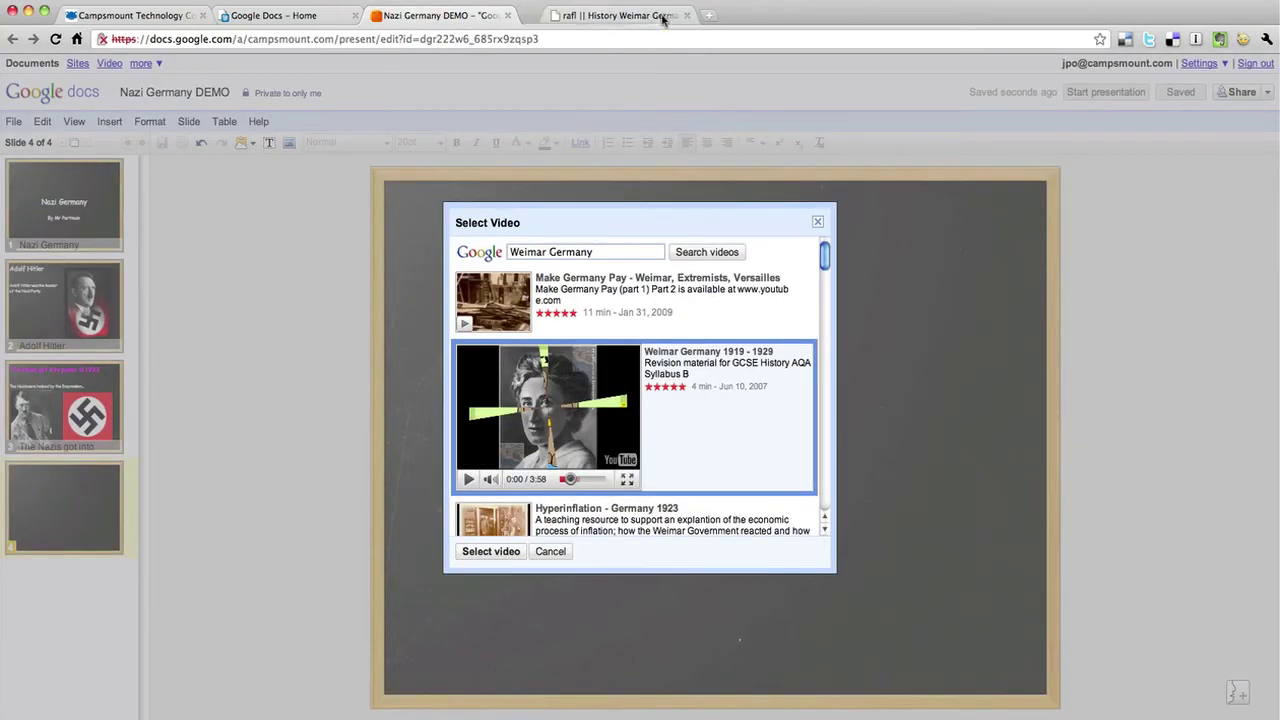
- Insert the "Weimar Germany 1919 - 1929" video and enlarge it to fill most of the middle of the blank slide
{"action": "left_click", "coordinate": [491, 552]}
{"action": "left_click_drag", "start_coordinate": [722, 460], "coordinate": [661, 414]}
{"action": "left_click_drag", "start_coordinate": [789, 498], "coordinate": [750, 456]}
{"action": "left_click_drag", "start_coordinate": [909, 576], "coordinate": [958, 618]}
{"action": "left_click_drag", "start_coordinate": [898, 556], "coordinate": [890, 548]}
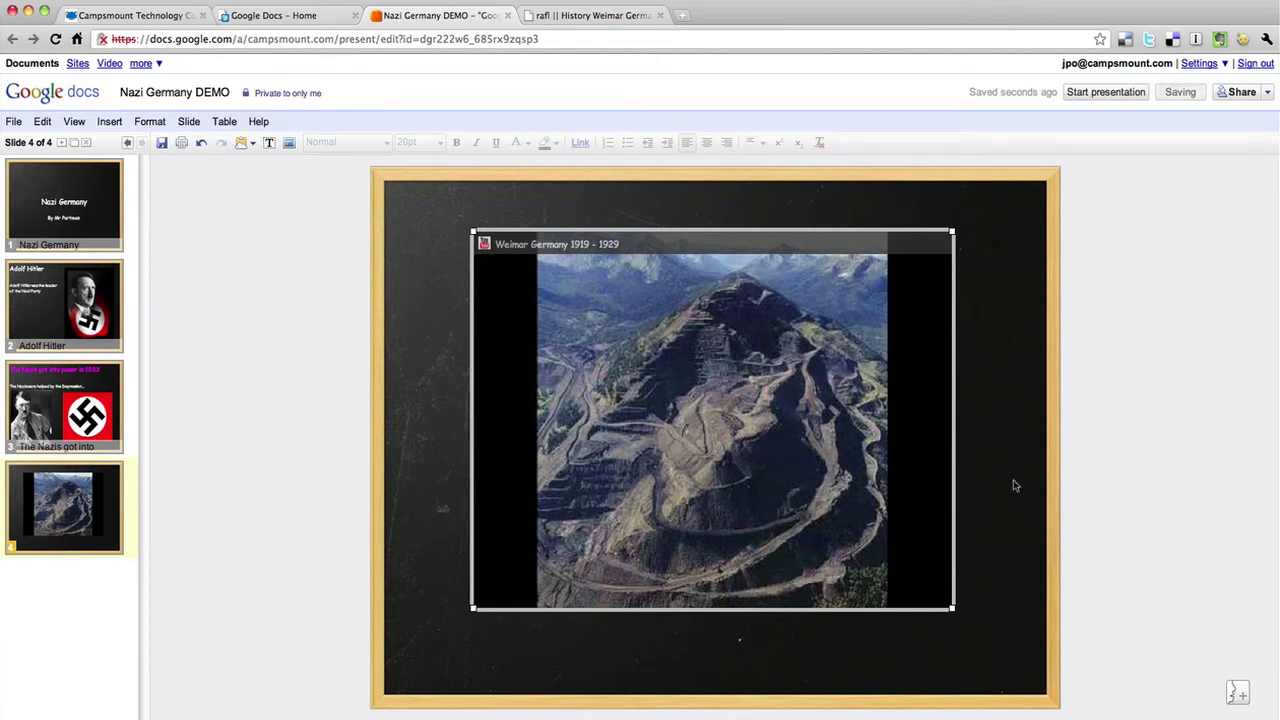
{"action": "left_click", "coordinate": [1267, 93]}
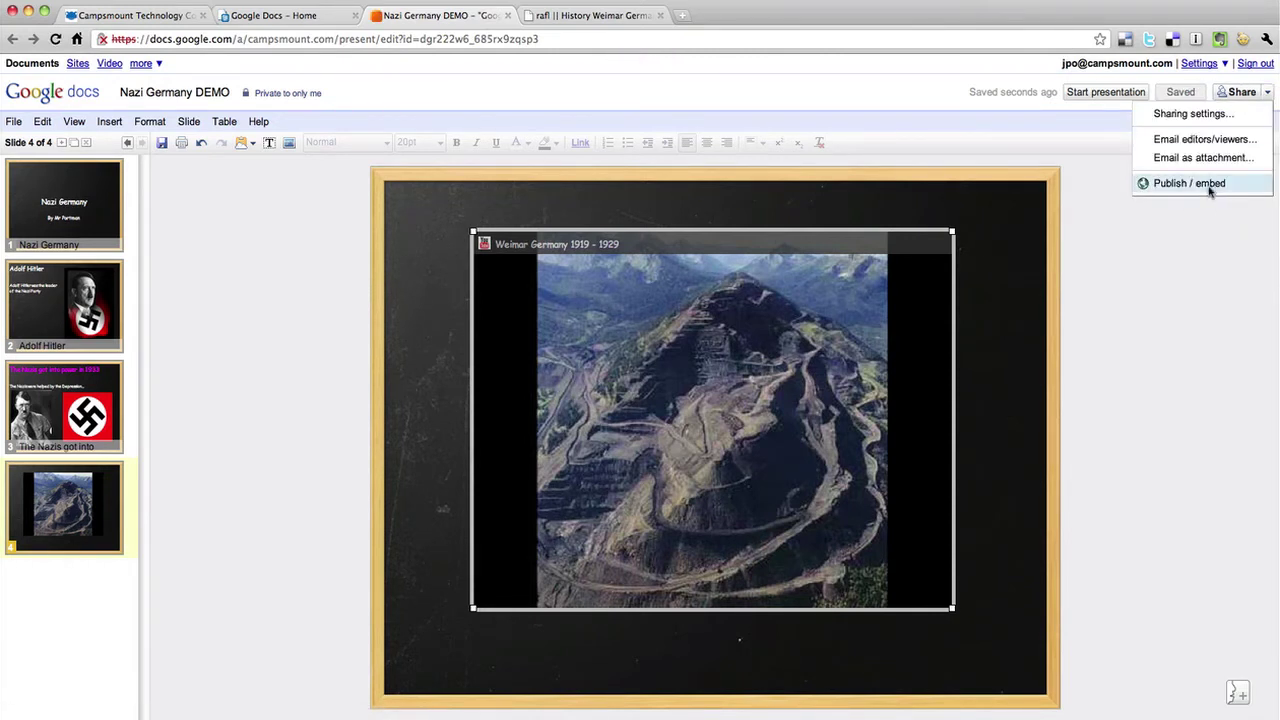
{"action": "left_click", "coordinate": [1010, 286]}
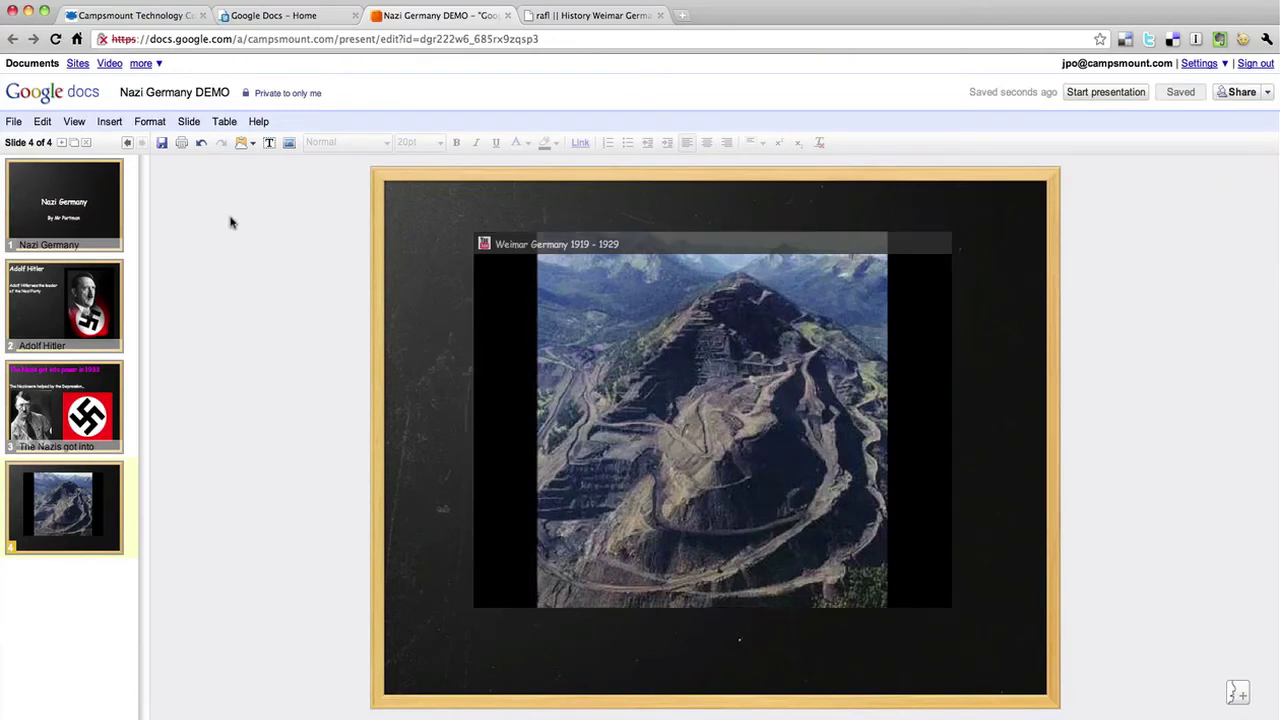
- Start the slideshow from the title slide and advance through the slides to the video on slide 4
{"action": "left_click", "coordinate": [104, 174]}
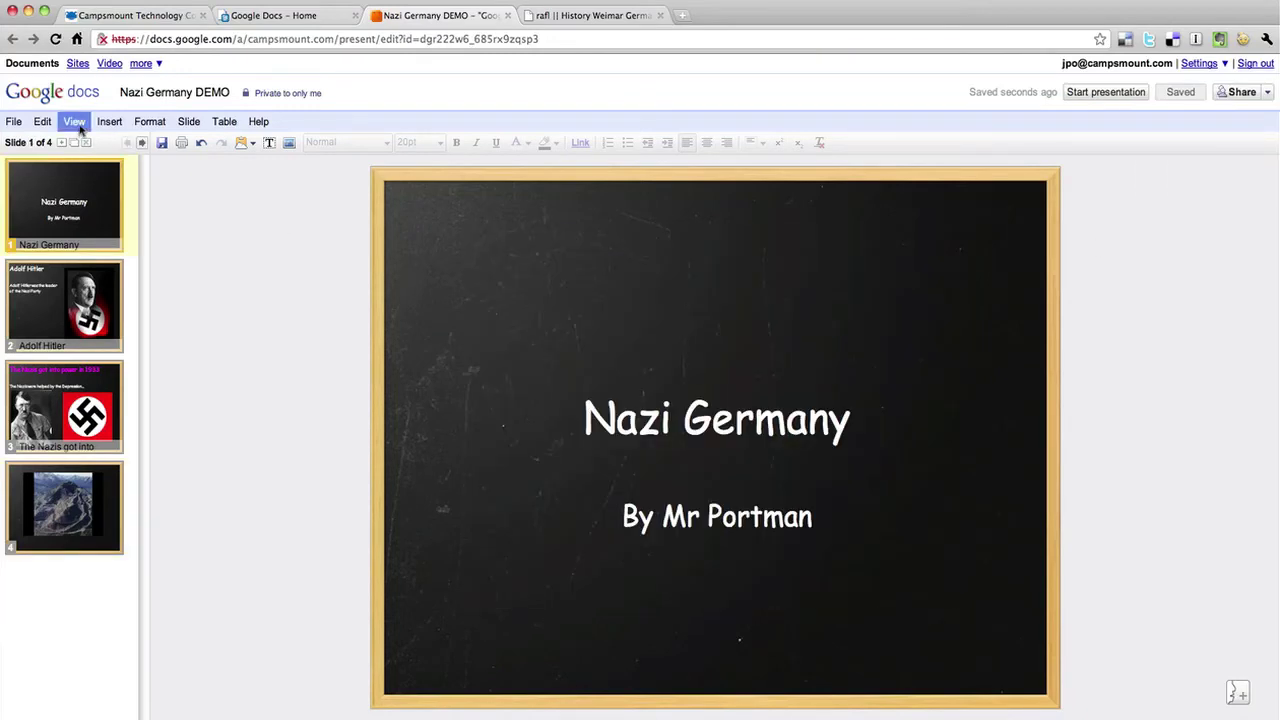
{"action": "left_click", "coordinate": [79, 124]}
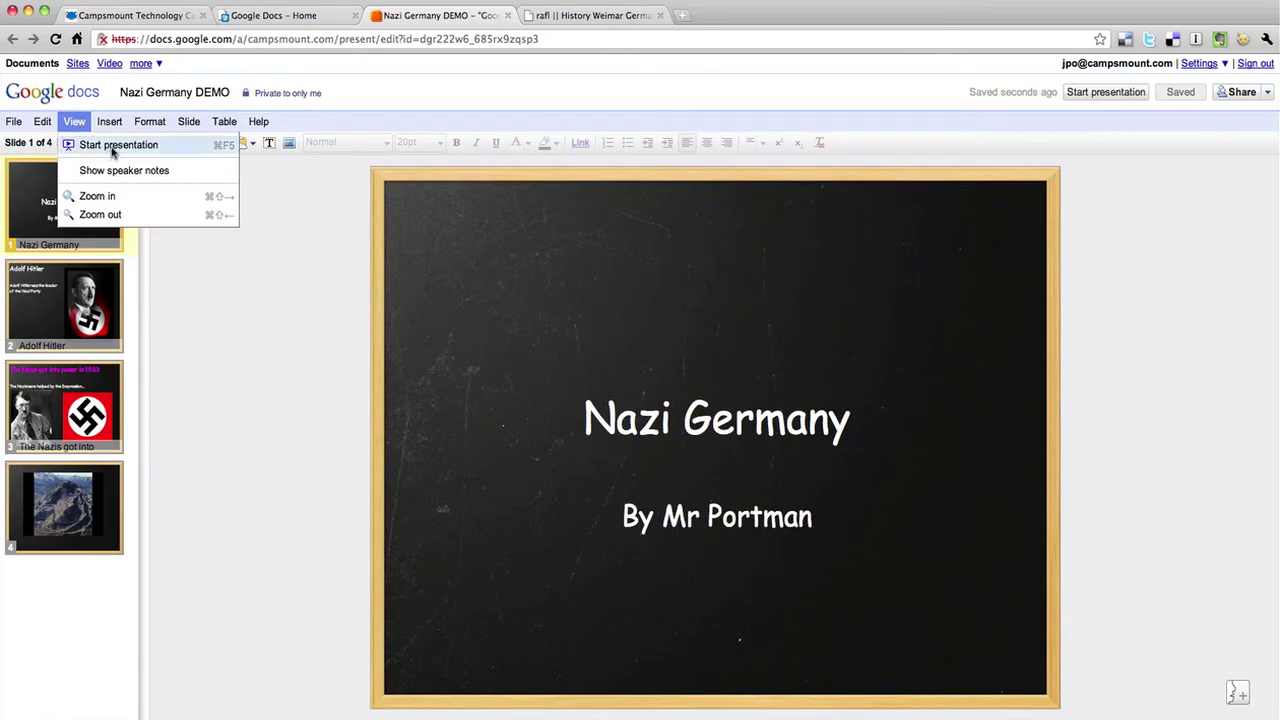
{"action": "left_click", "coordinate": [112, 148]}
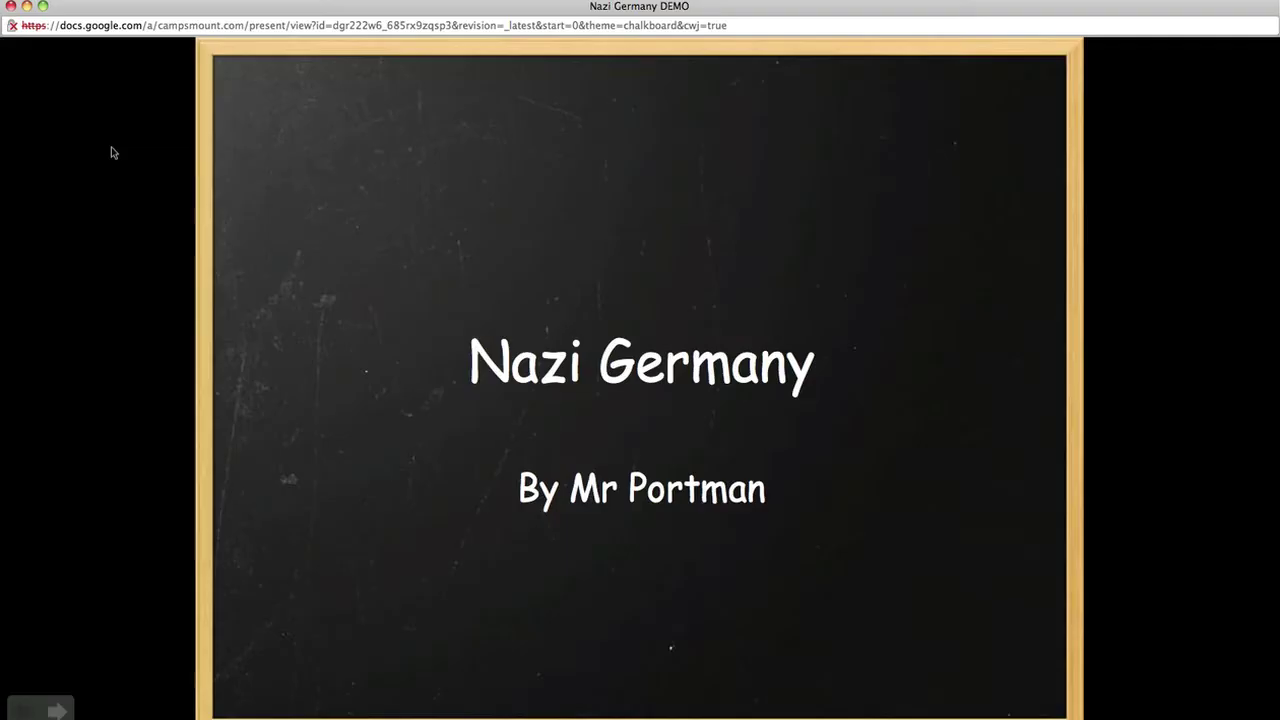
{"action": "left_click", "coordinate": [57, 710]}
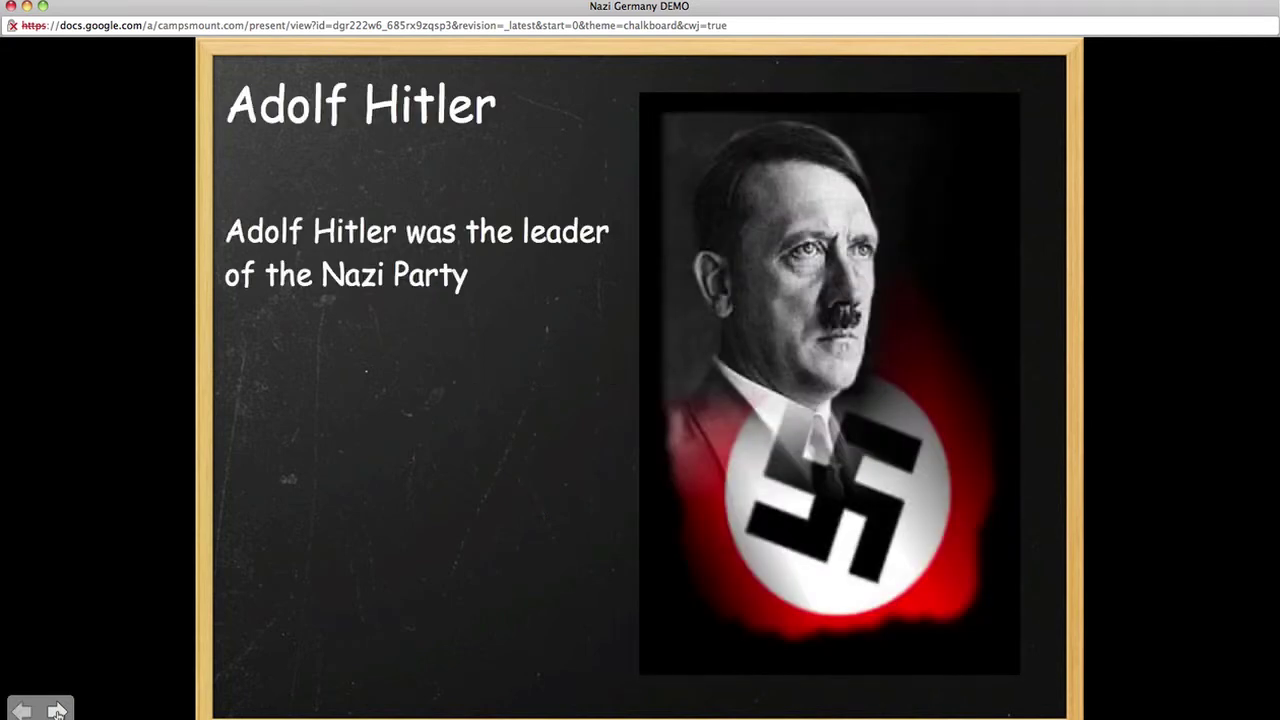
{"action": "left_click", "coordinate": [57, 711]}
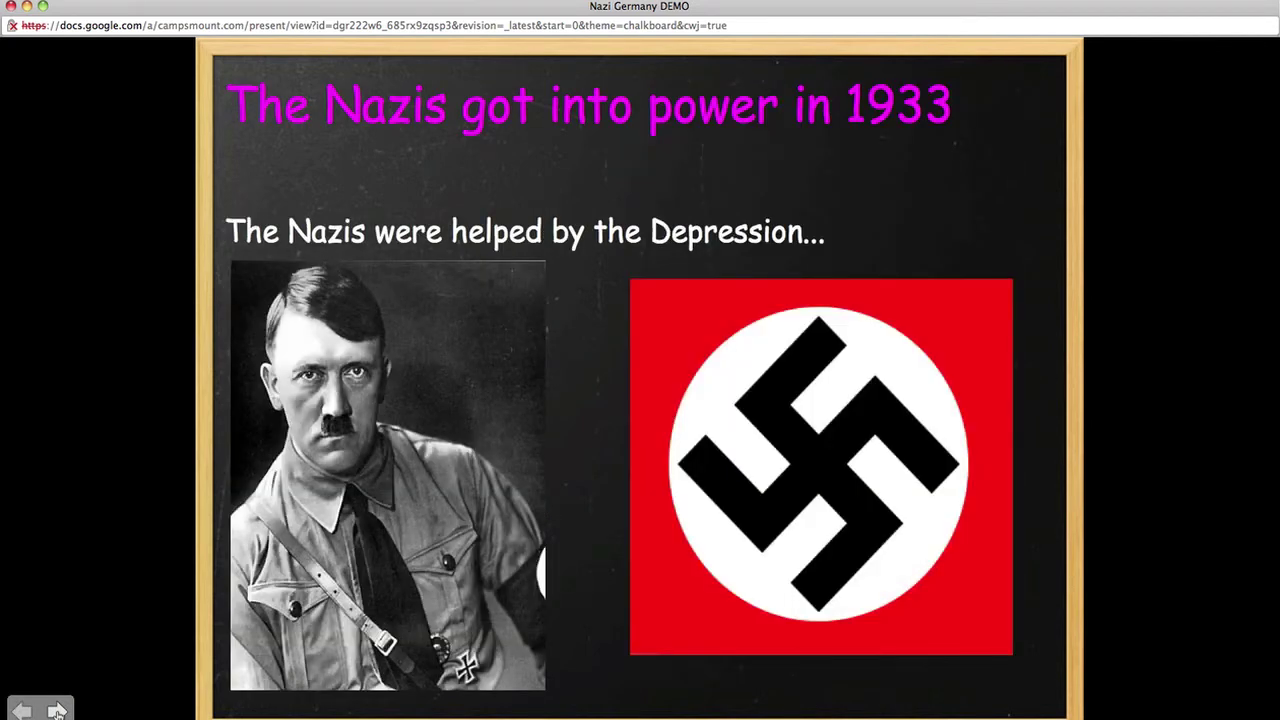
{"action": "left_click", "coordinate": [57, 710]}
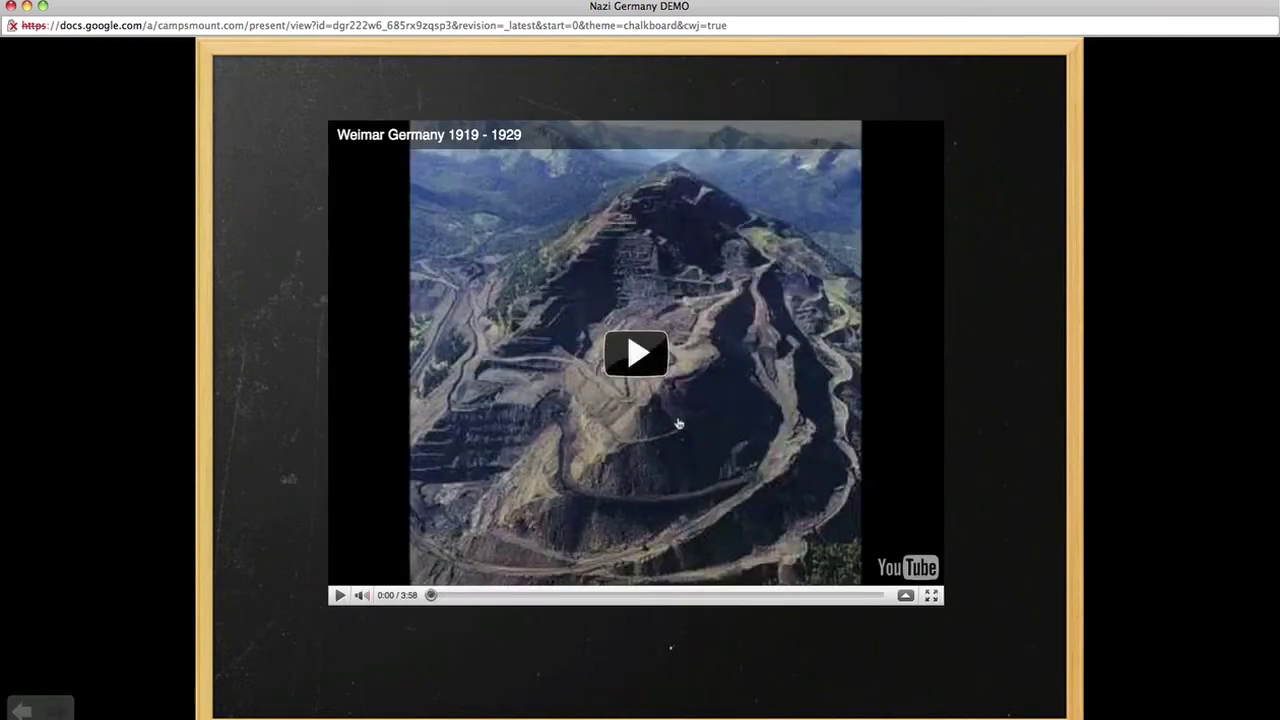
- Play the embedded video in the slideshow, skip ahead, pause it at 0:40 and close the slideshow window
{"action": "left_click", "coordinate": [642, 355]}
{"action": "left_click", "coordinate": [488, 595]}
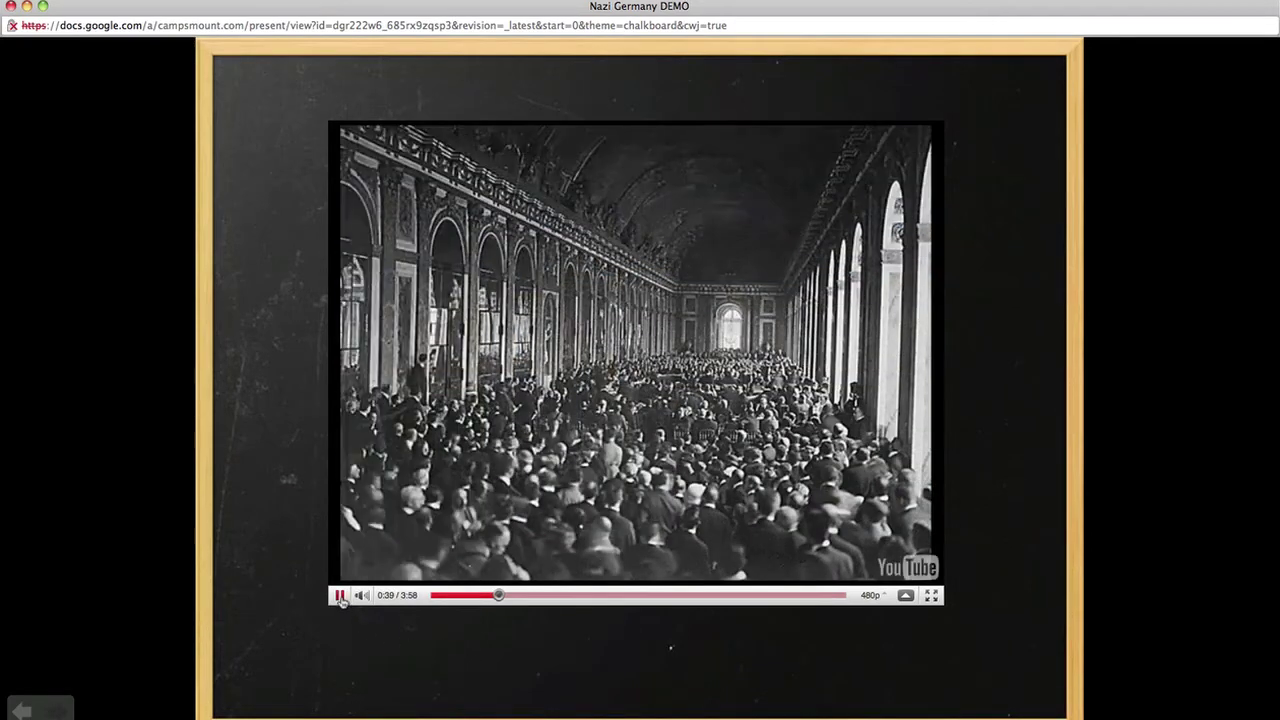
{"action": "left_click", "coordinate": [340, 596]}
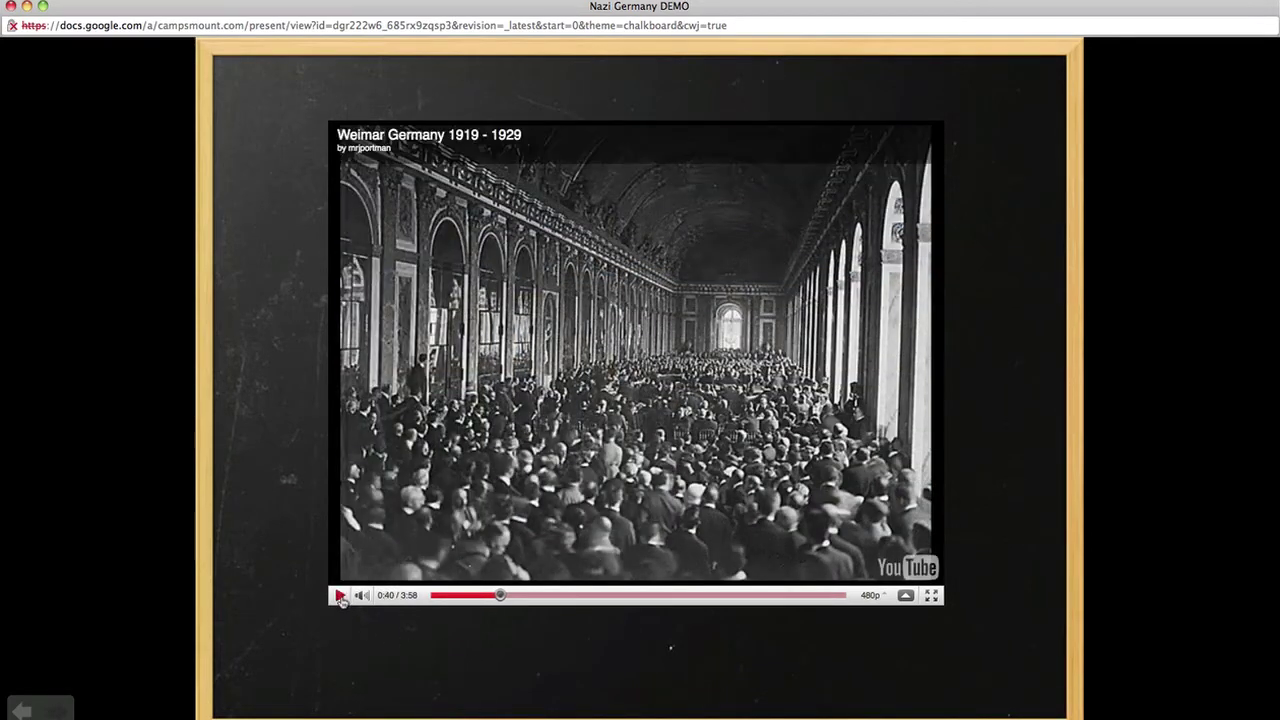
{"action": "left_click", "coordinate": [11, 6]}
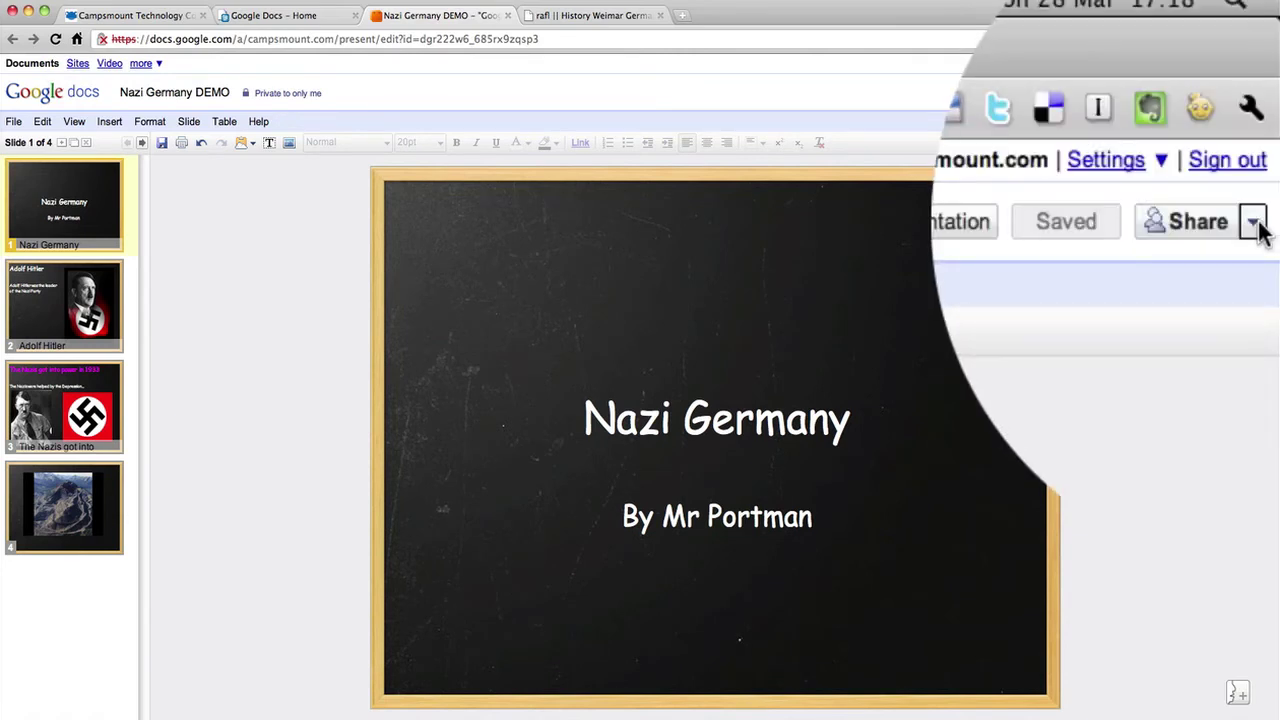
- Publish the presentation on the web through the Publish / embed option
{"action": "left_click", "coordinate": [1254, 224]}
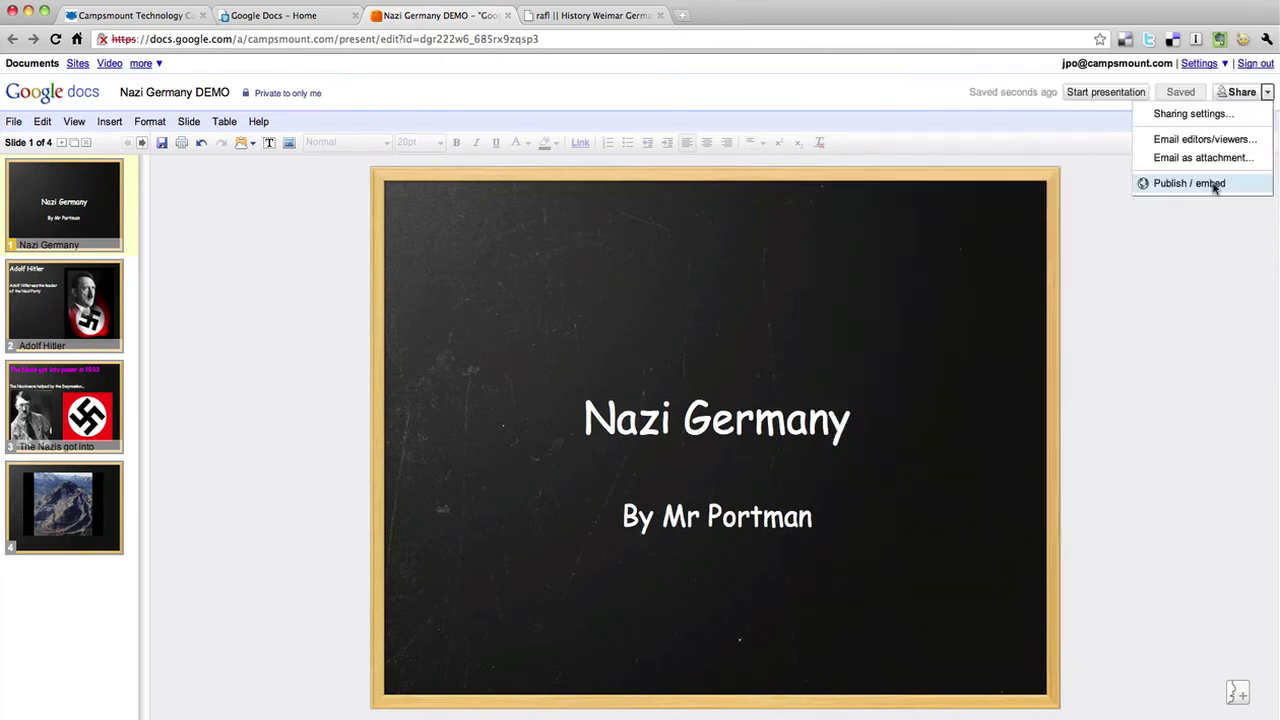
{"action": "left_click", "coordinate": [1212, 180]}
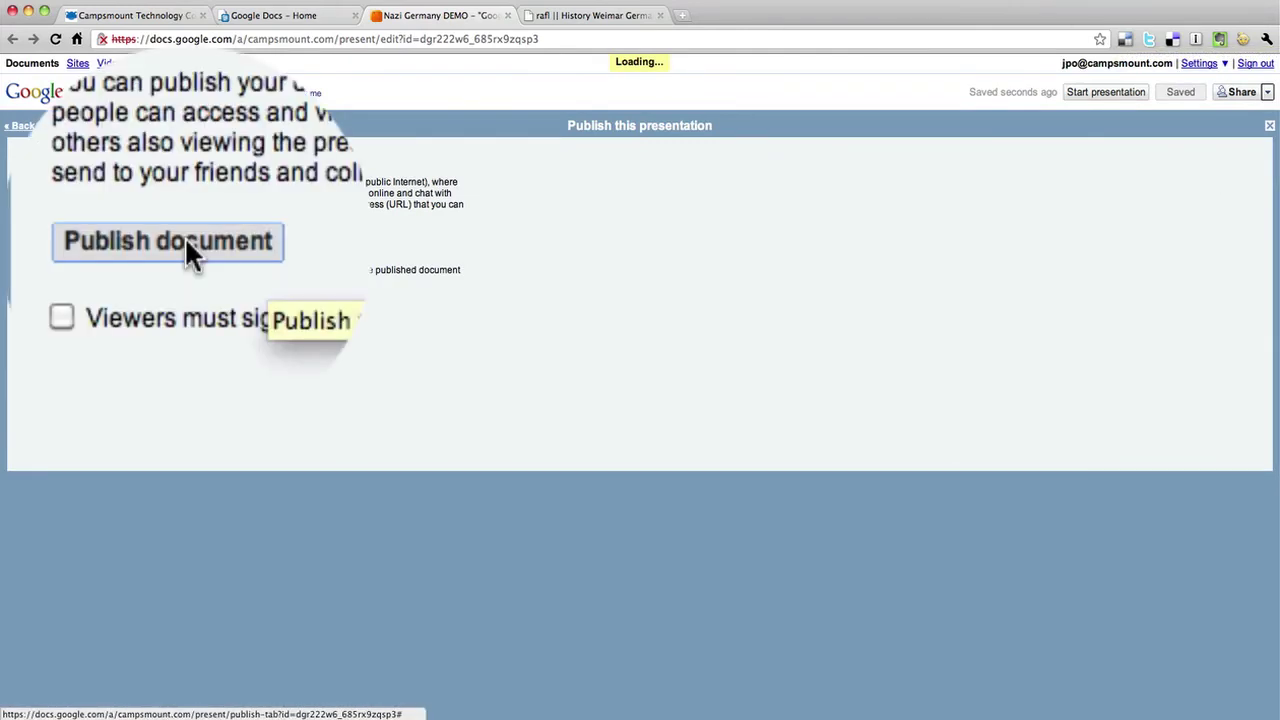
{"action": "left_click", "coordinate": [186, 249]}
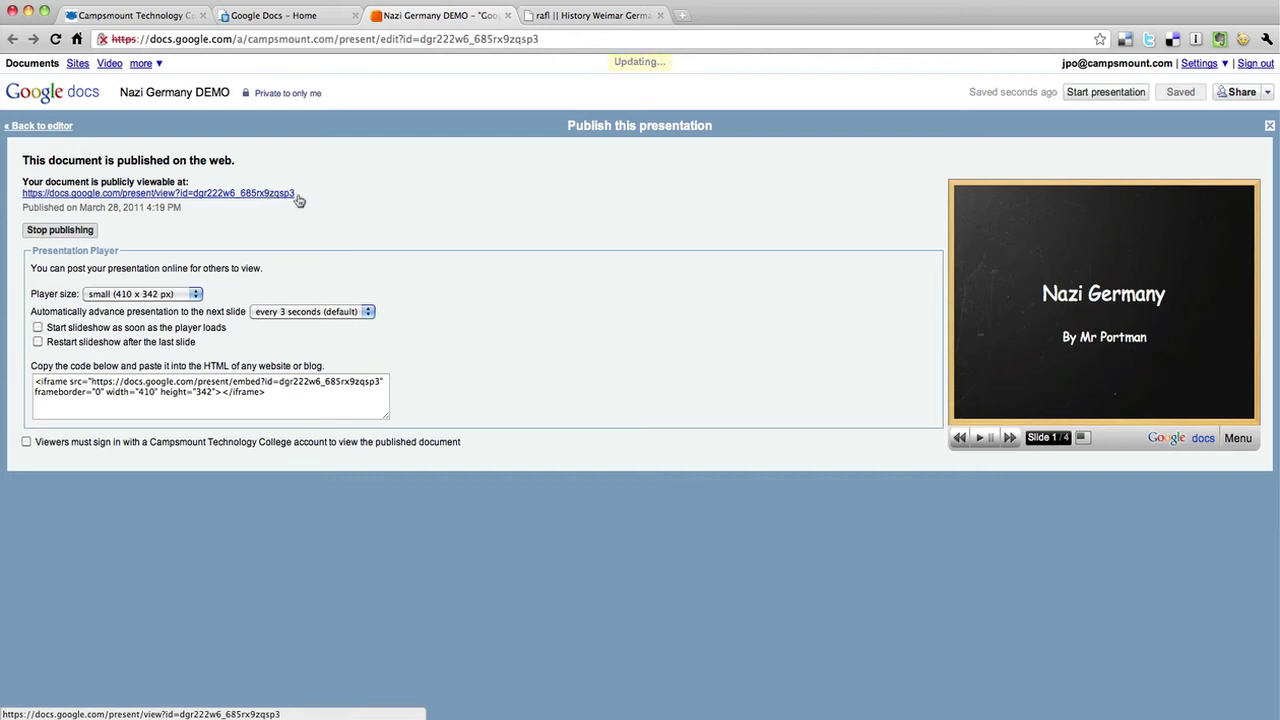
- Open the published presentation from its public link, advance to the third slide and close that page again
{"action": "left_click_drag", "start_coordinate": [309, 197], "coordinate": [23, 194]}
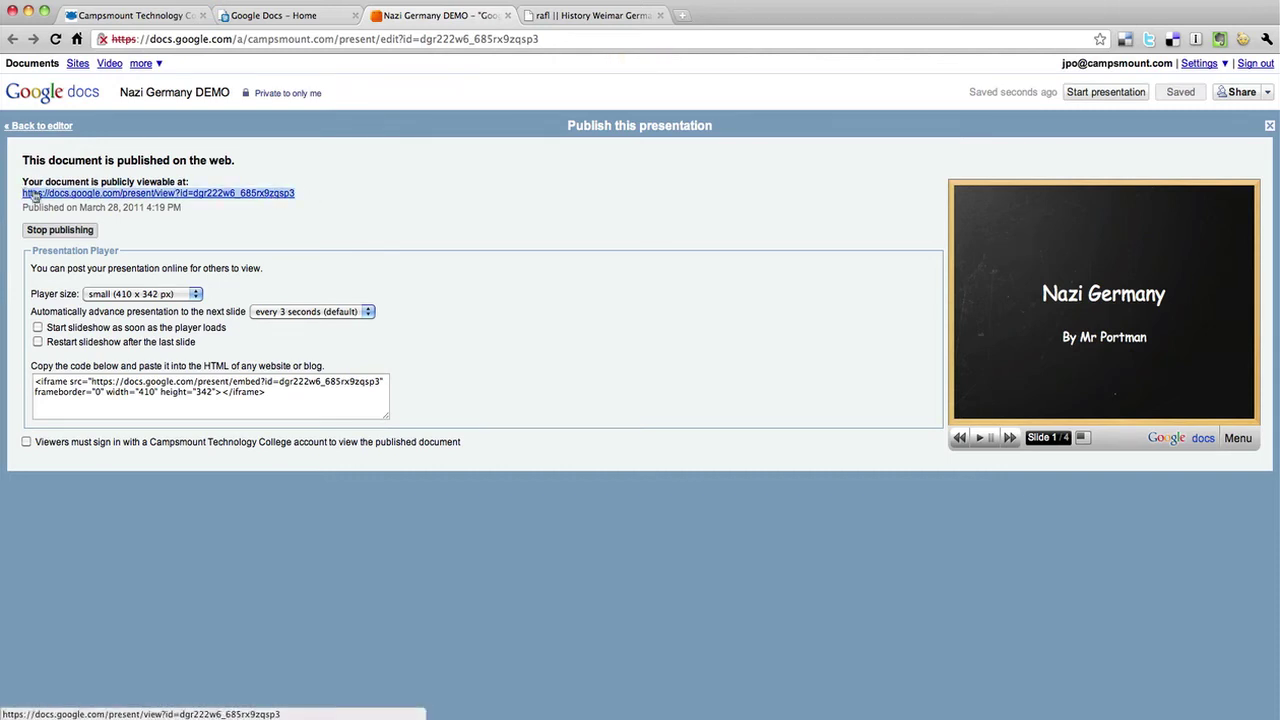
{"action": "left_click", "coordinate": [326, 207]}
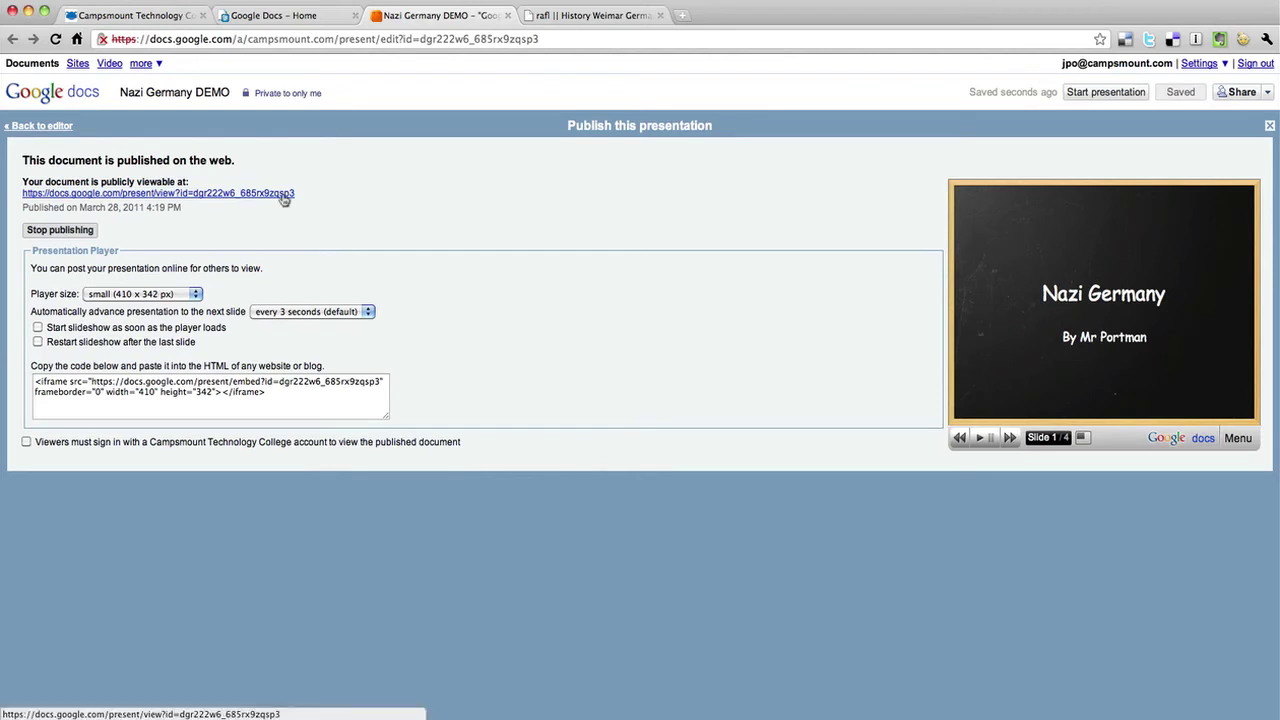
{"action": "left_click", "coordinate": [283, 196]}
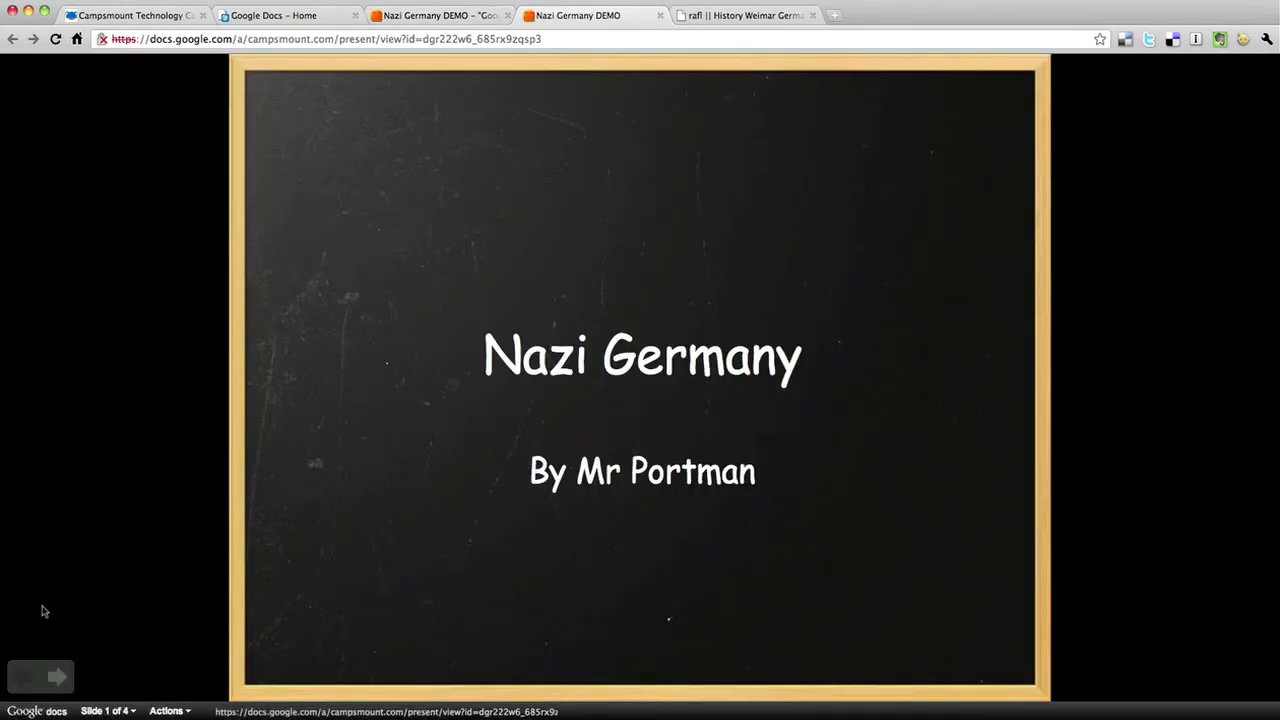
{"action": "left_click", "coordinate": [57, 677]}
{"action": "left_click", "coordinate": [57, 677]}
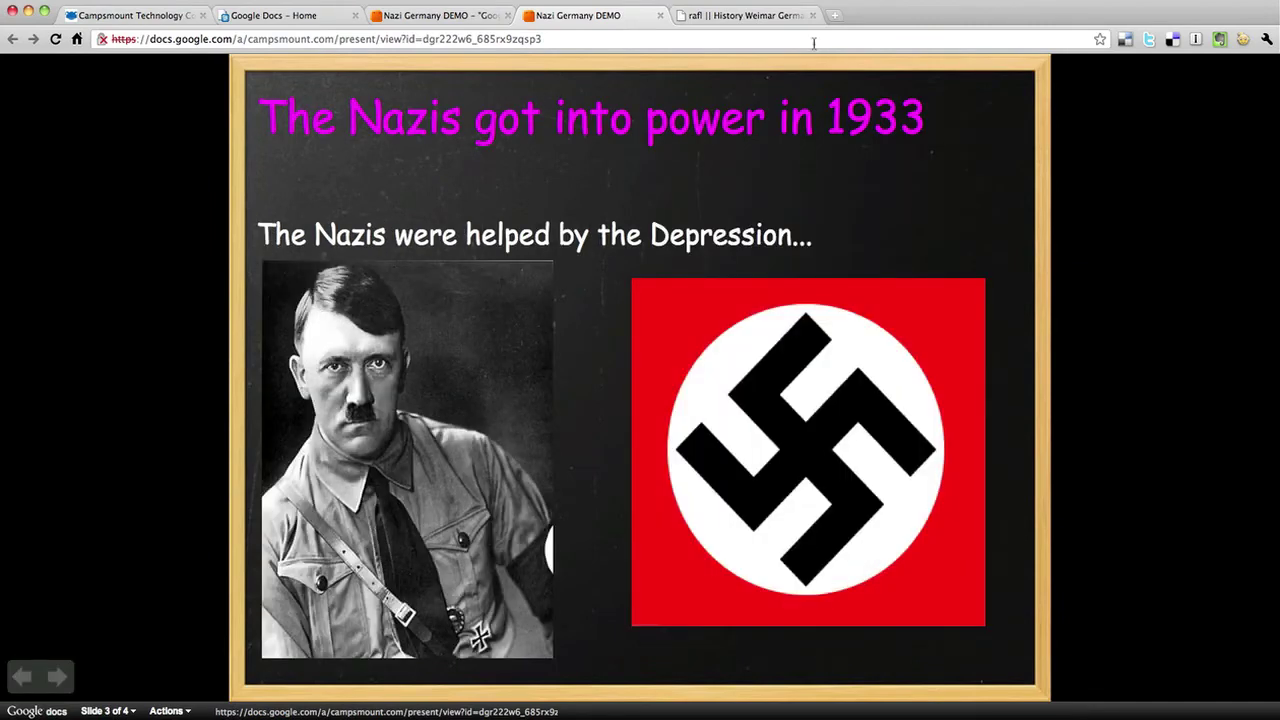
{"action": "left_click", "coordinate": [660, 15]}
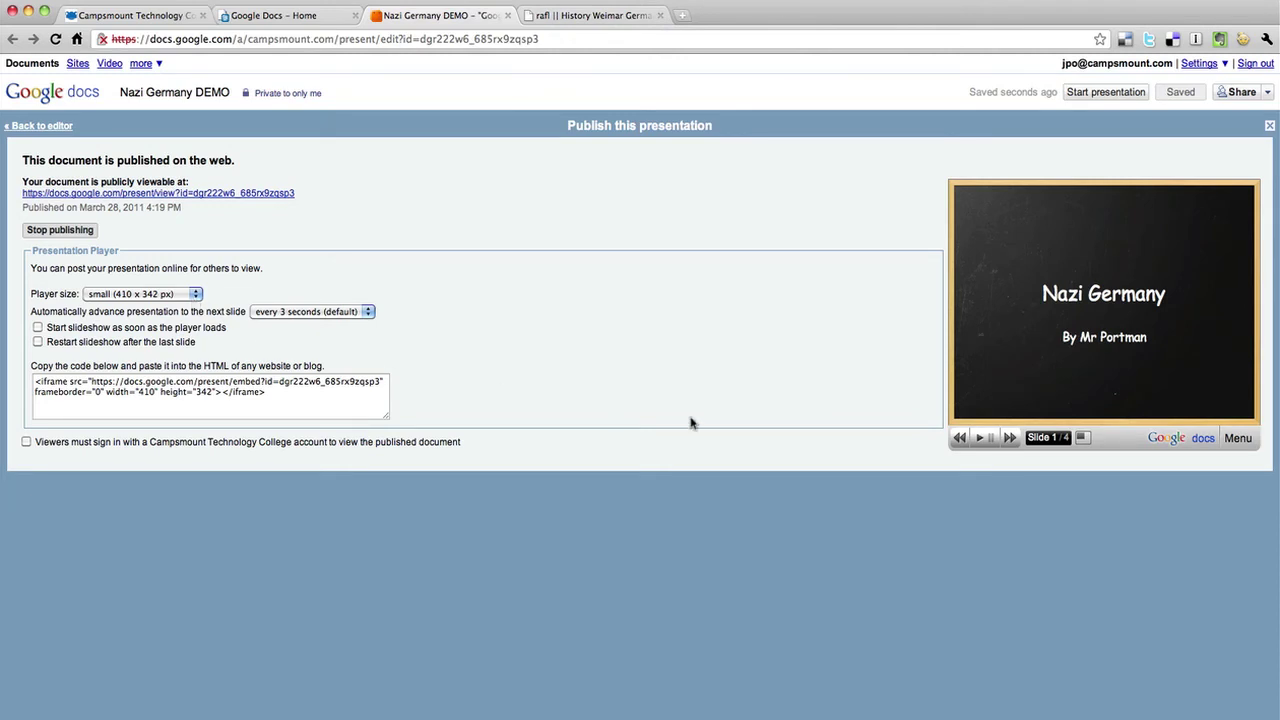
- Advance the published presentation's preview player from the title slide to the last slide
{"action": "left_click", "coordinate": [1010, 438]}
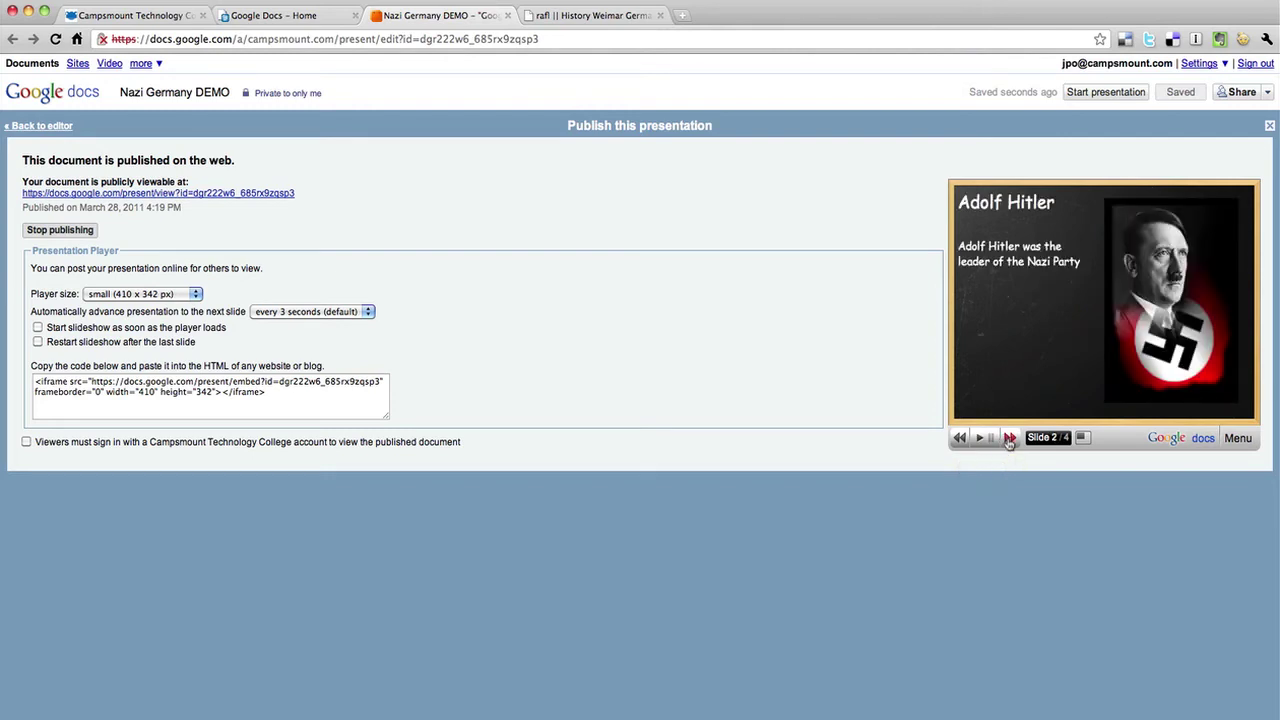
{"action": "left_click", "coordinate": [1010, 438]}
{"action": "left_click", "coordinate": [1010, 438]}
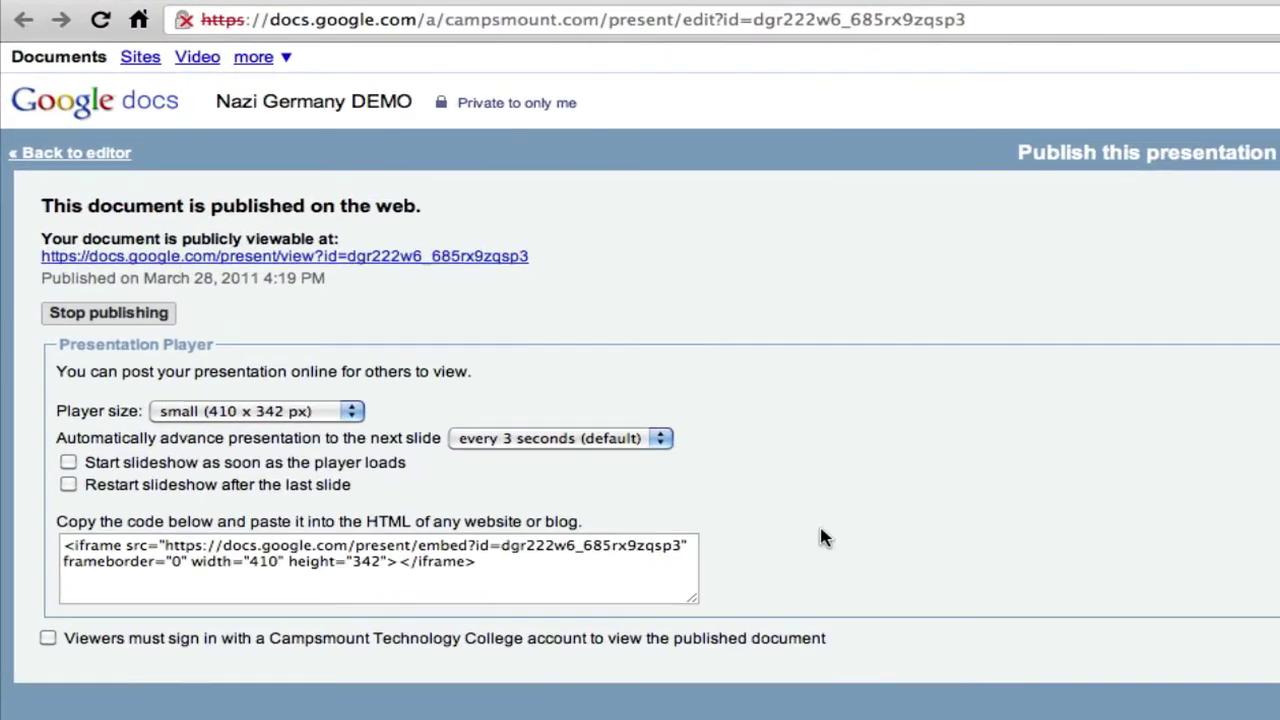
- Set the presentation player size to medium (555 x 451 px) and copy the resulting embed code
{"action": "left_click", "coordinate": [330, 413]}
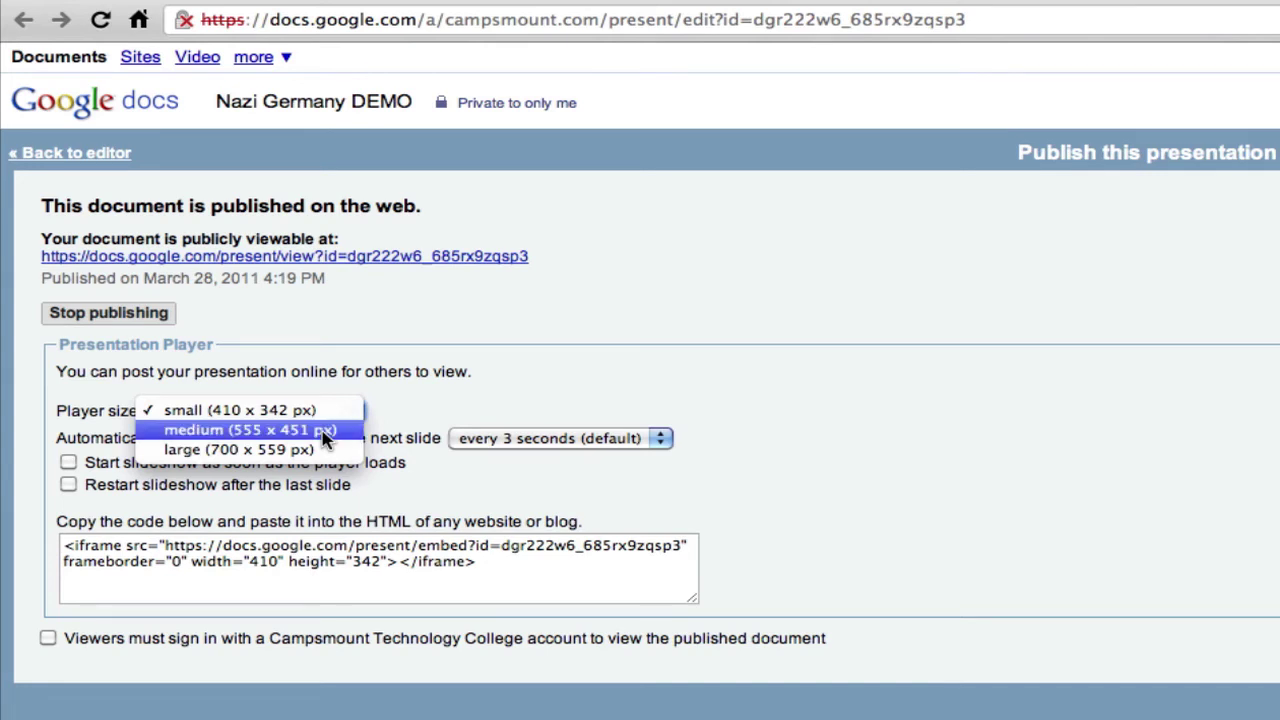
{"action": "left_click", "coordinate": [325, 432]}
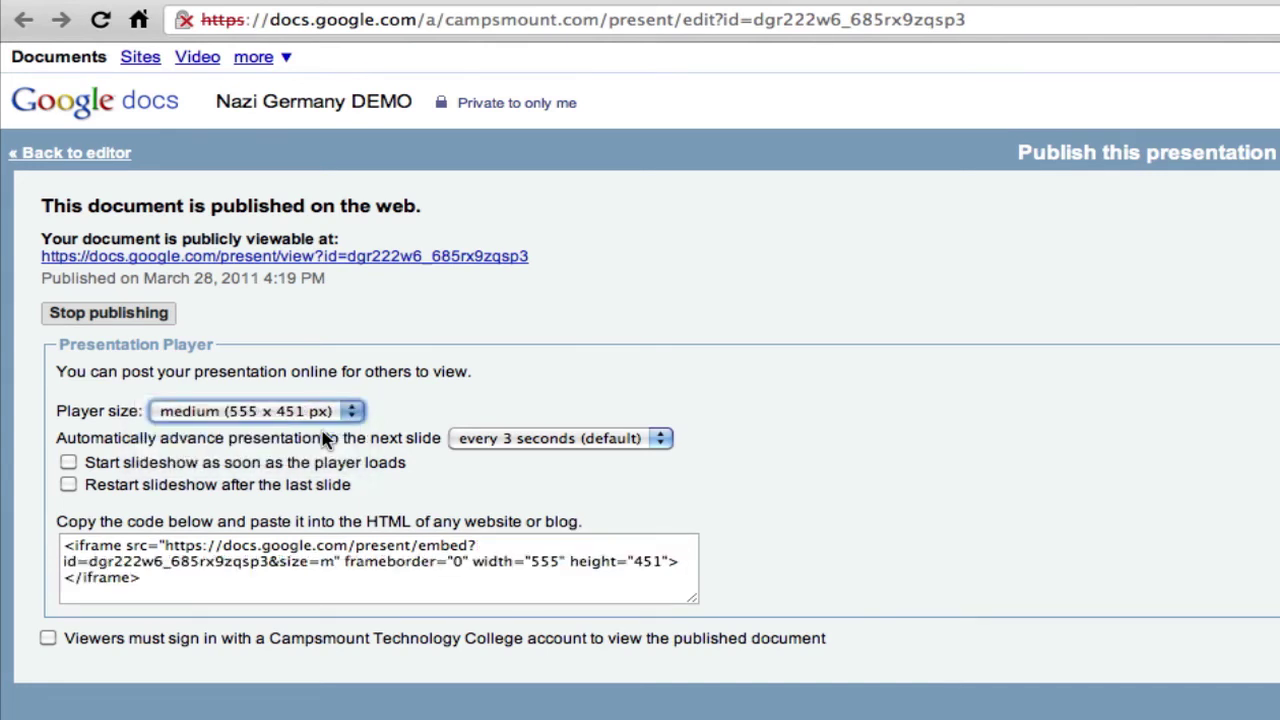
{"action": "triple_click", "coordinate": [368, 562]}
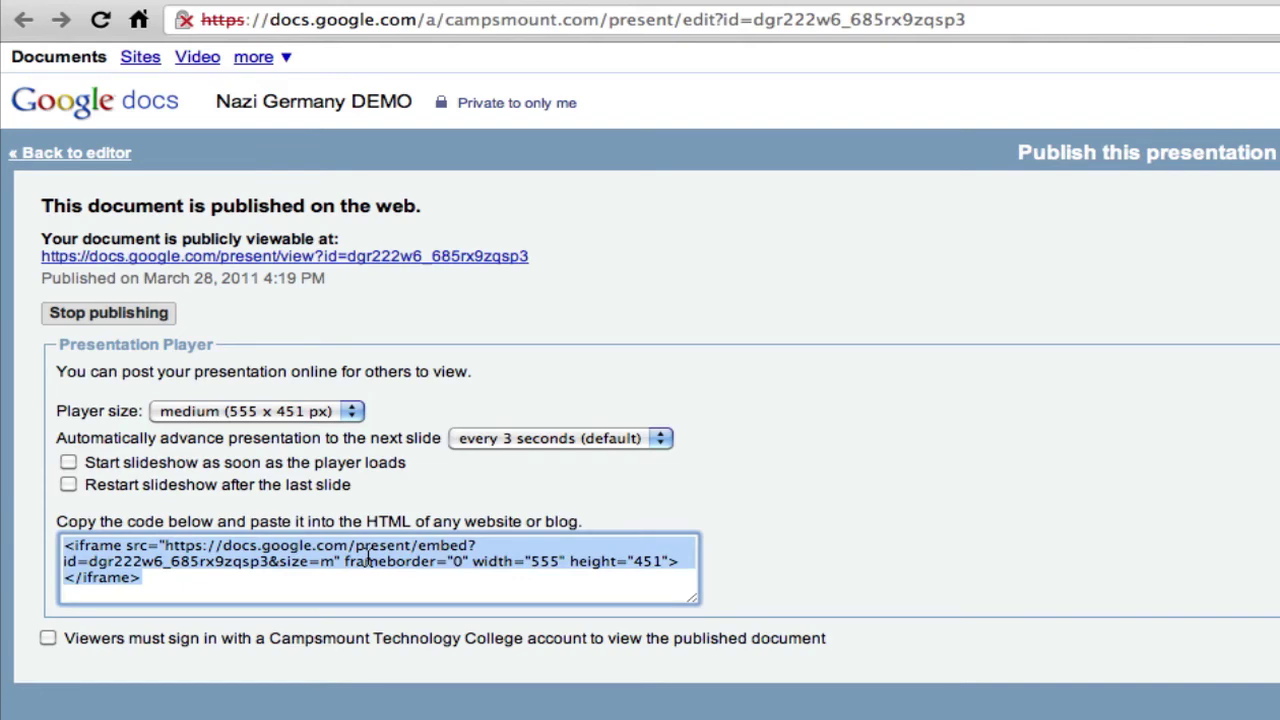
{"action": "right_click", "coordinate": [368, 561]}
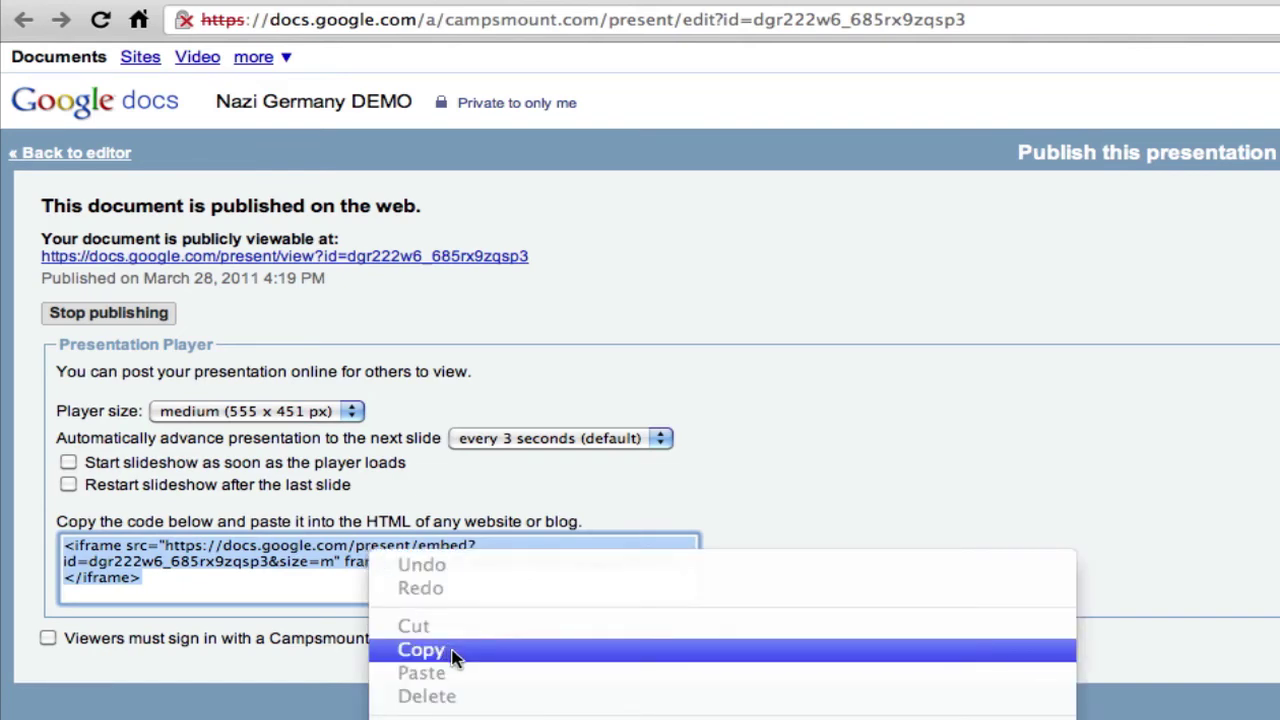
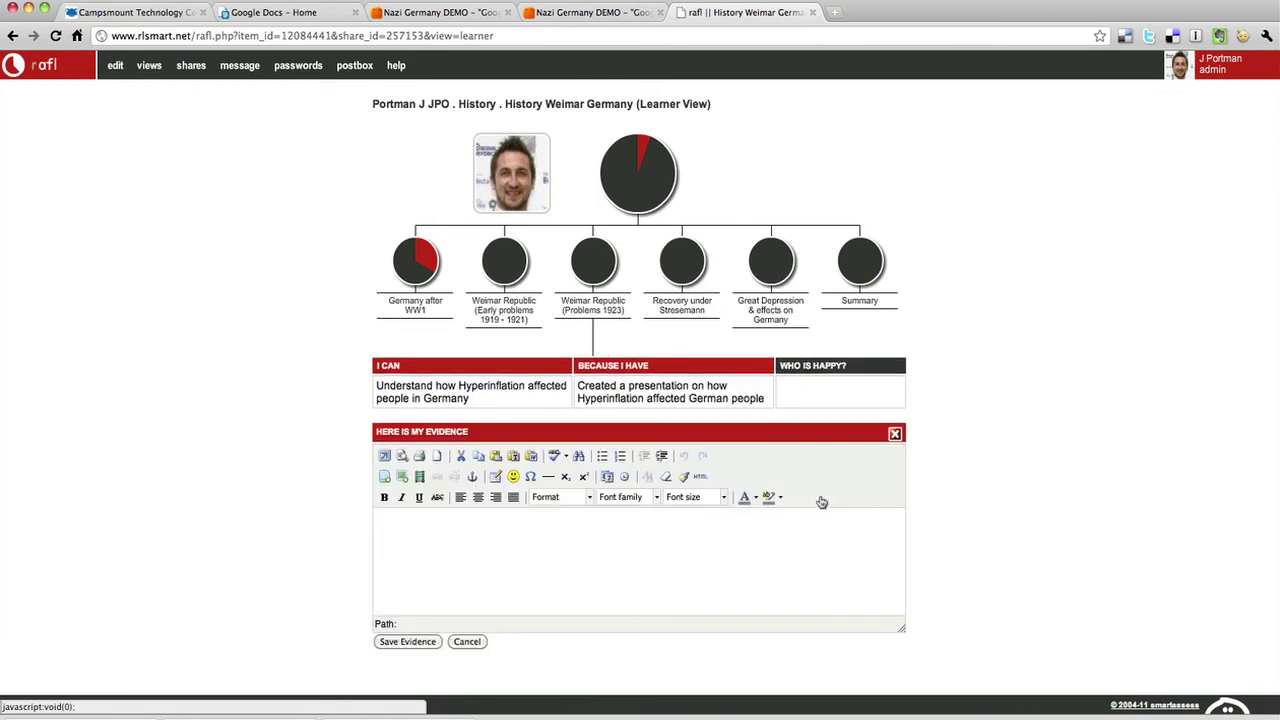
- Write "Here is my Google Presentation" in the hyperinflation evidence text and start a new paragraph below it
{"action": "type", "text": "Here is n"}
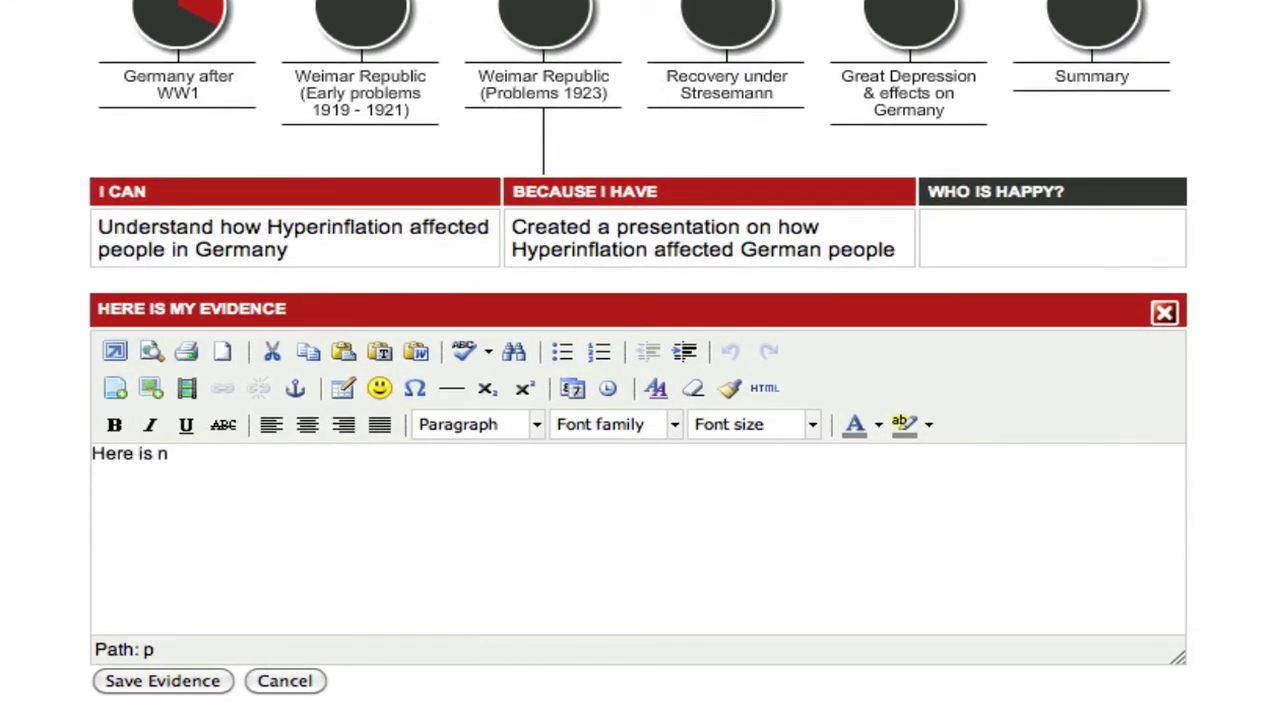
{"action": "type", "text": "my"}
{"action": "key", "text": "BackSpace"}
{"action": "key", "text": "BackSpace"}
{"action": "key", "text": "BackSpace"}
{"action": "type", "text": "my Google Pres"}
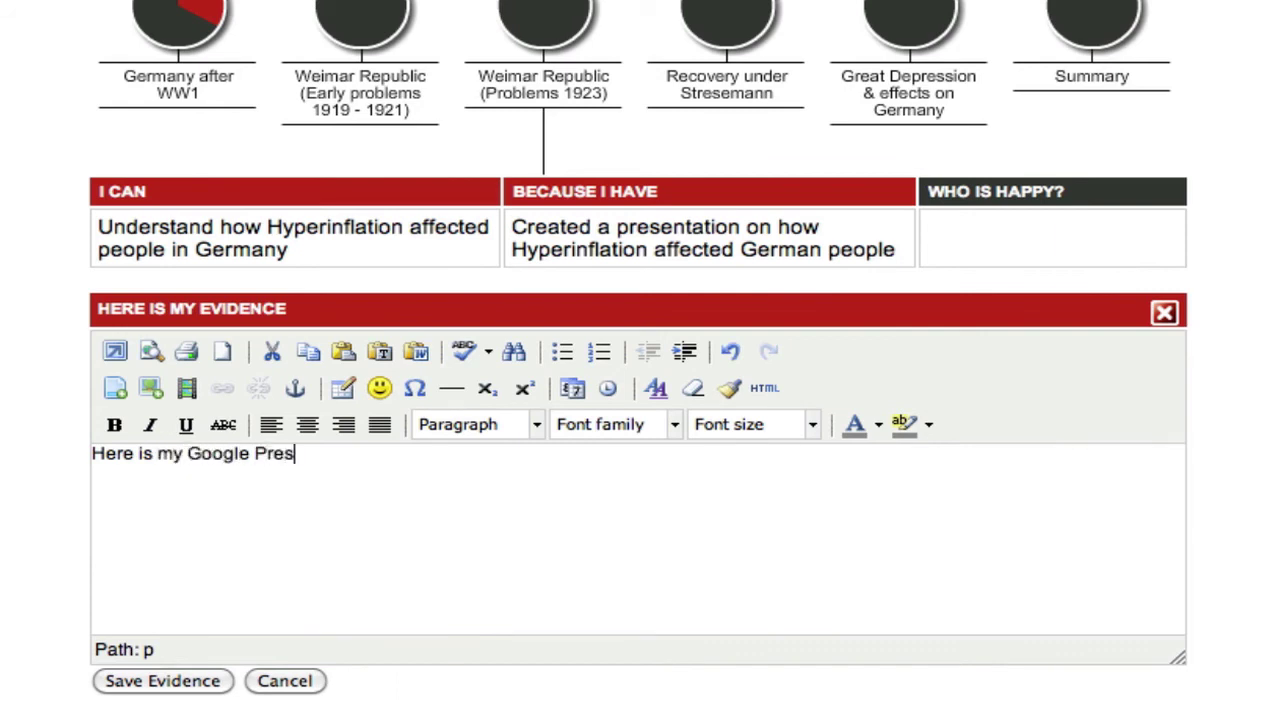
{"action": "type", "text": "entation"}
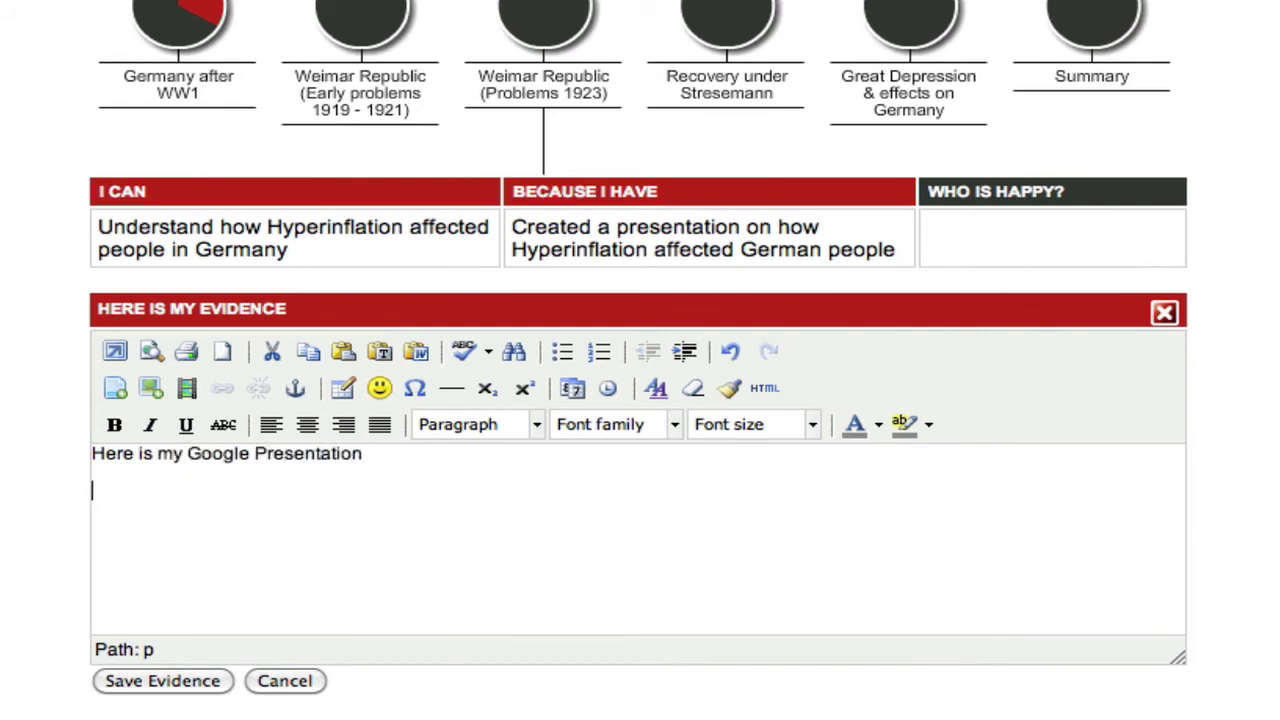
{"action": "key", "text": "Return"}
- Paste the presentation's embed code below the existing paragraphs in the evidence's HTML source, update it and save the evidence
{"action": "left_click", "coordinate": [764, 393]}
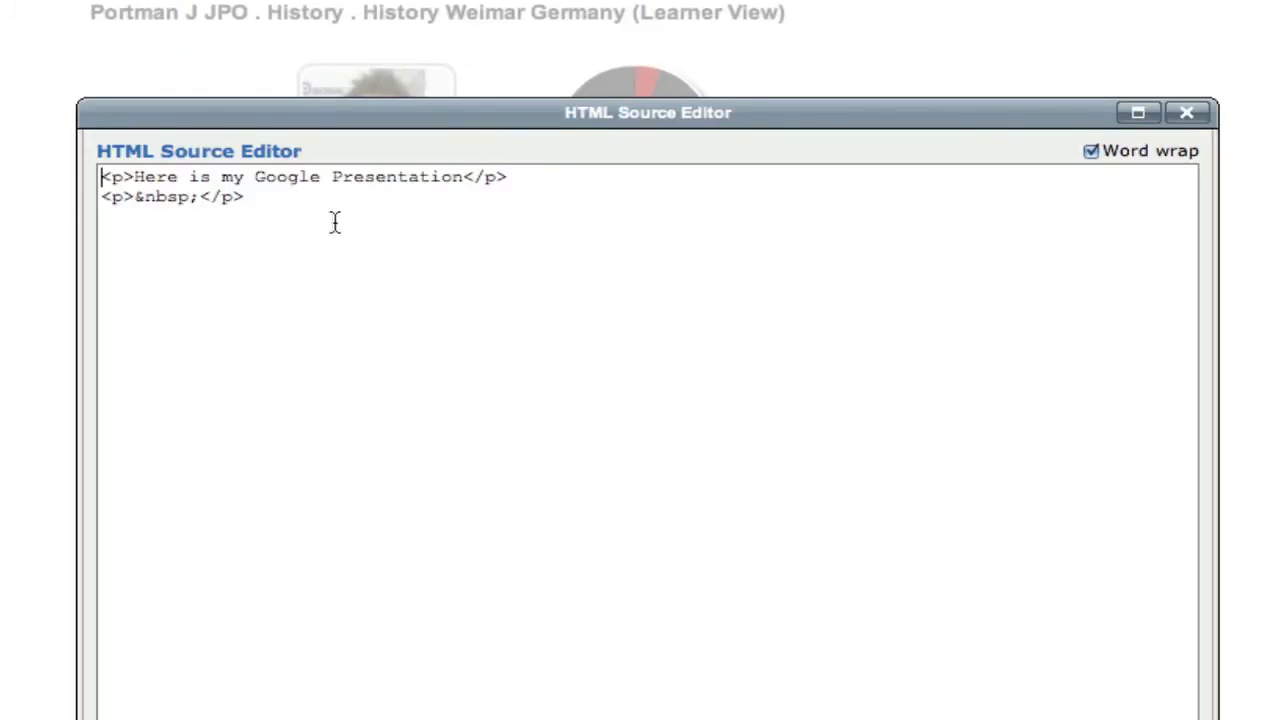
{"action": "left_click", "coordinate": [335, 222]}
{"action": "right_click", "coordinate": [162, 243]}
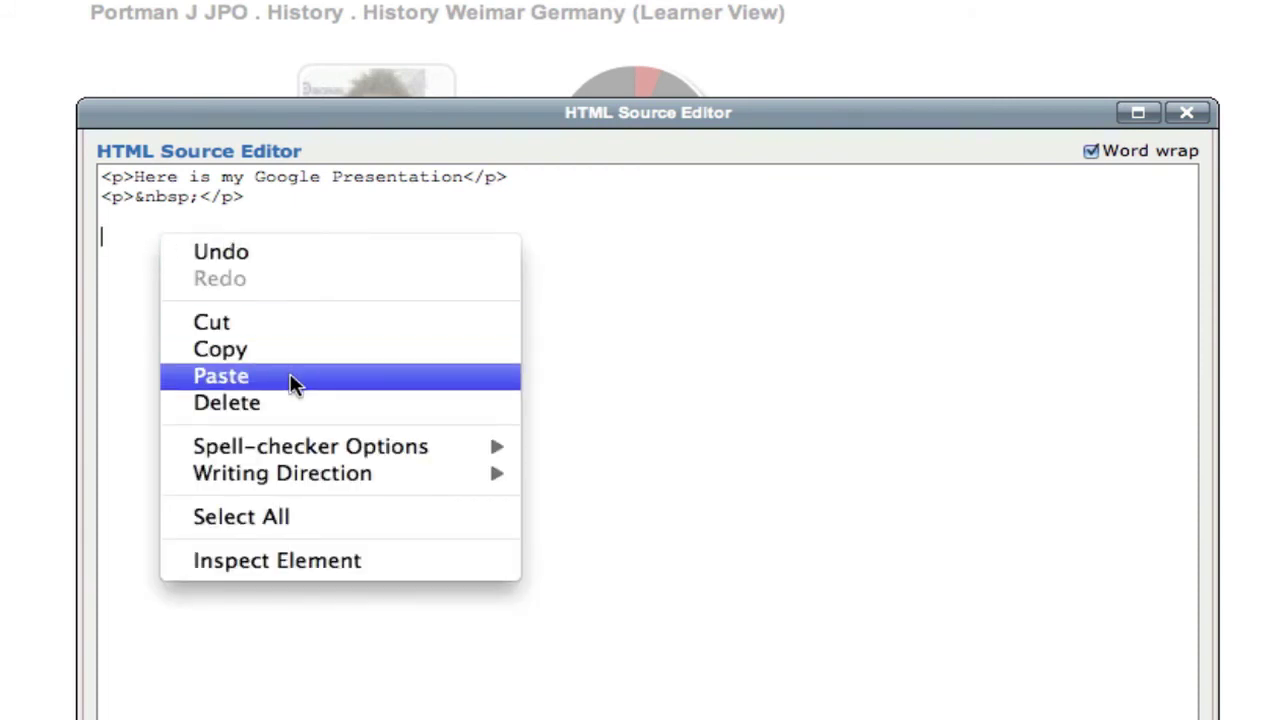
{"action": "left_click", "coordinate": [330, 376]}
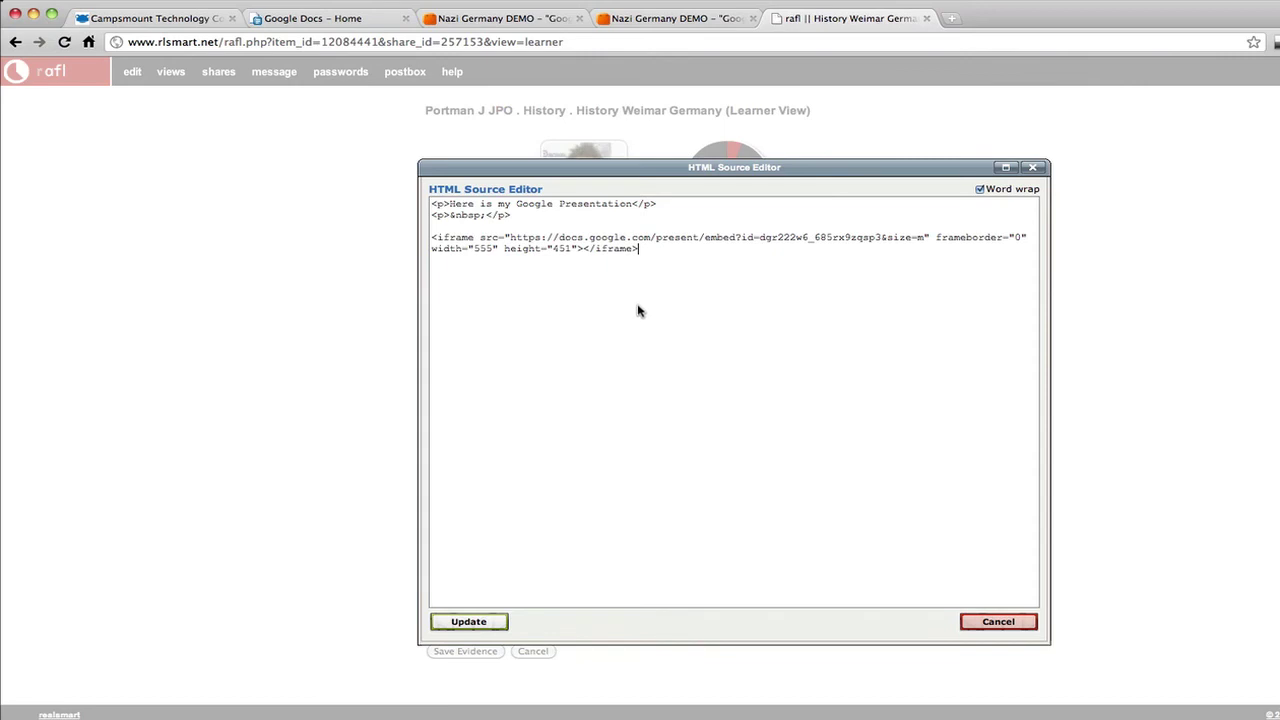
{"action": "left_click", "coordinate": [492, 623]}
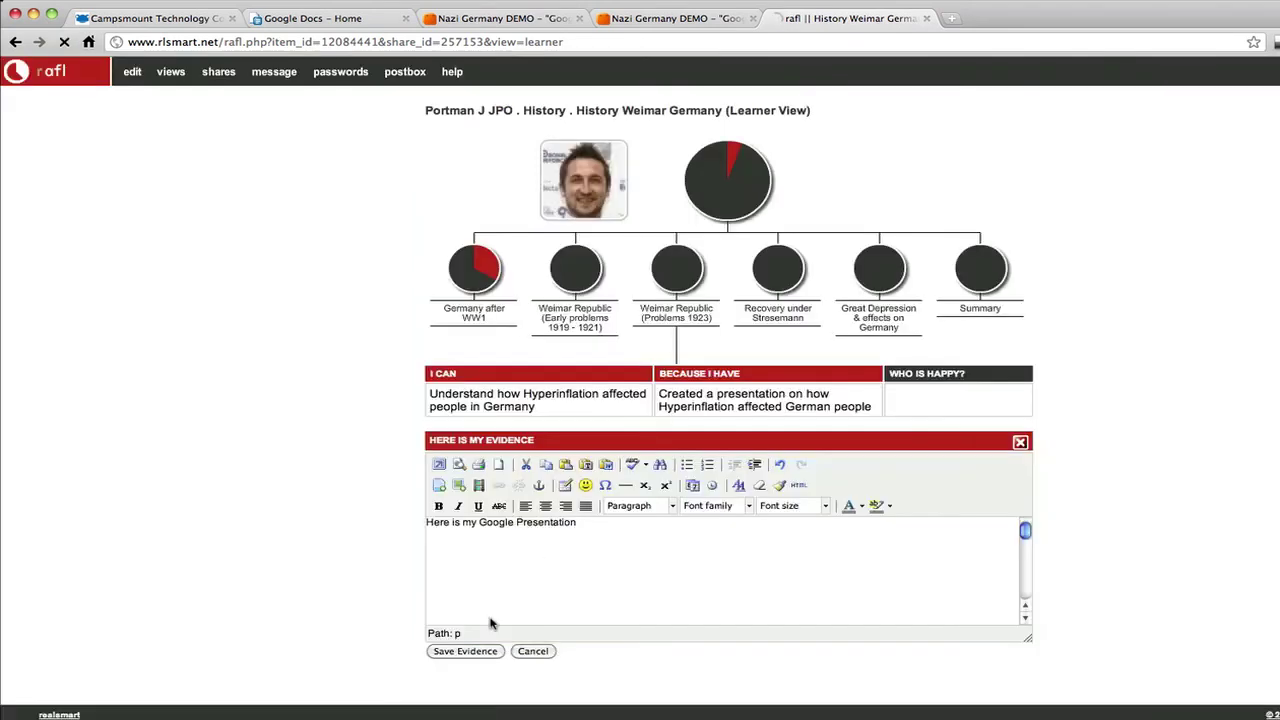
{"action": "mouse_move", "coordinate": [1025, 533]}
{"action": "left_mouse_down"}
{"action": "mouse_move", "coordinate": [1024, 591]}
{"action": "mouse_move", "coordinate": [1023, 540]}
{"action": "left_mouse_up"}
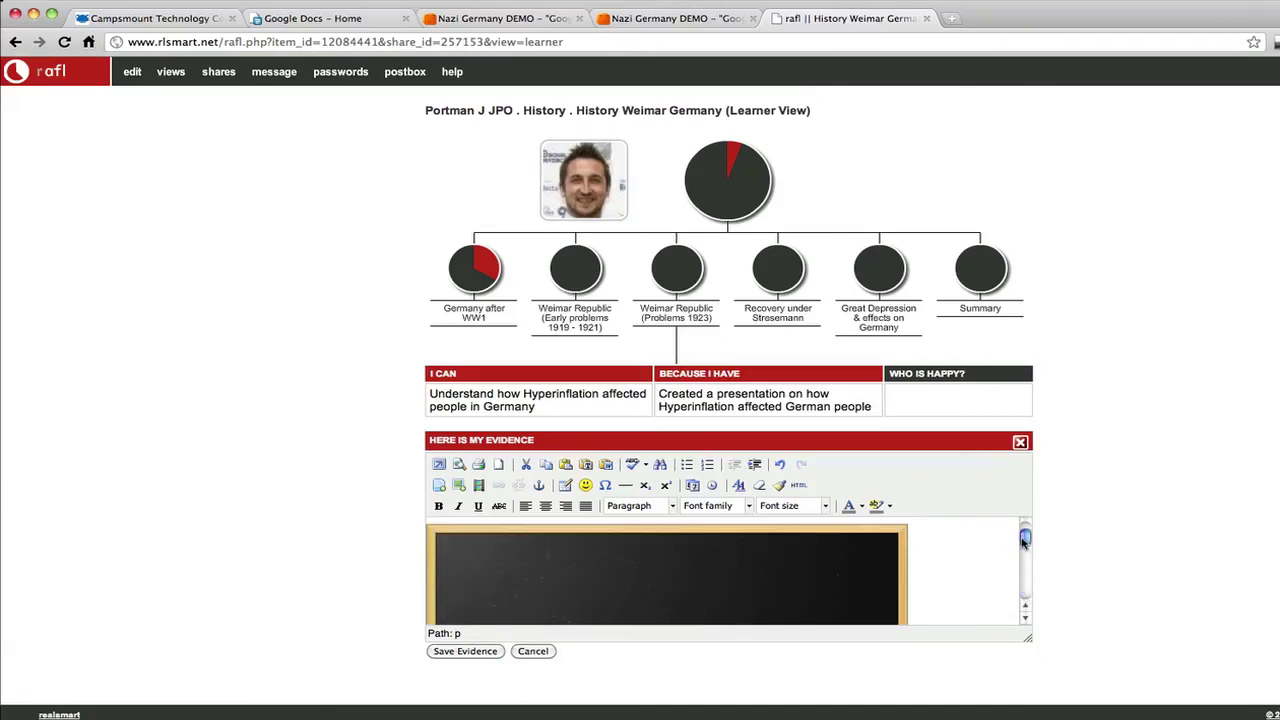
{"action": "left_click", "coordinate": [464, 655]}
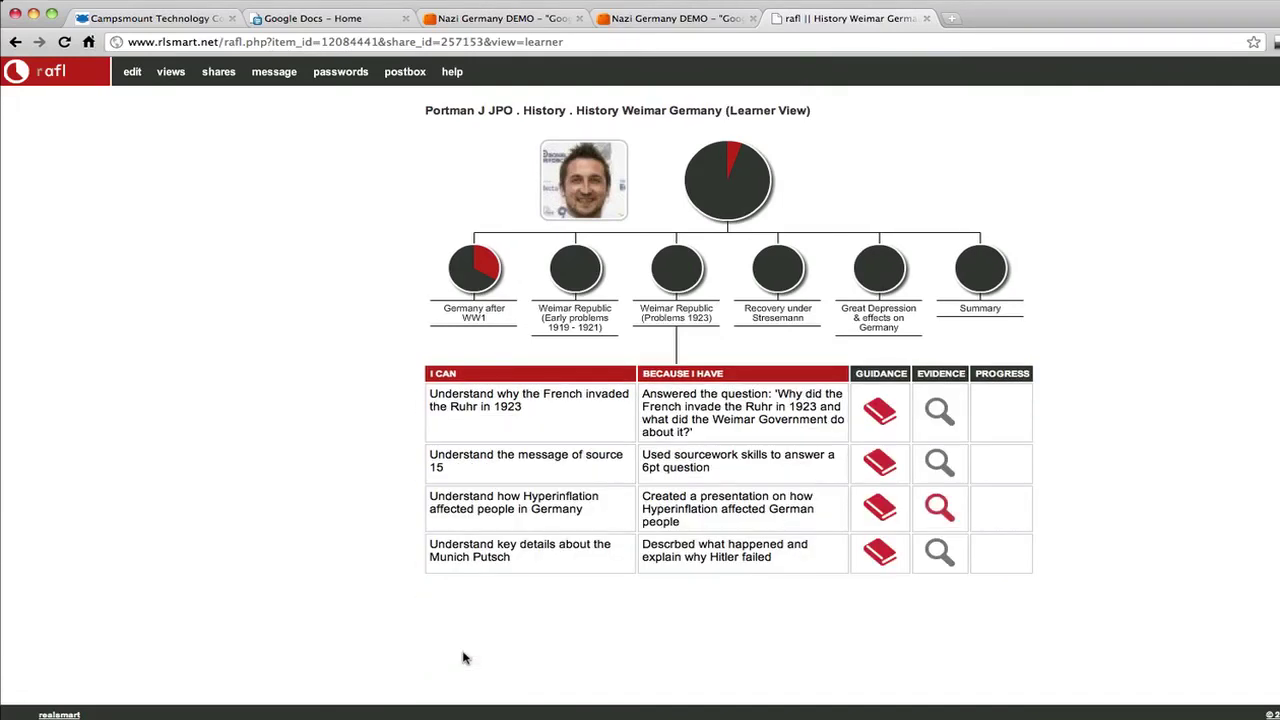
- Reopen the saved evidence for the hyperinflation presentation and view it in the full-screen editor
{"action": "left_click", "coordinate": [940, 509]}
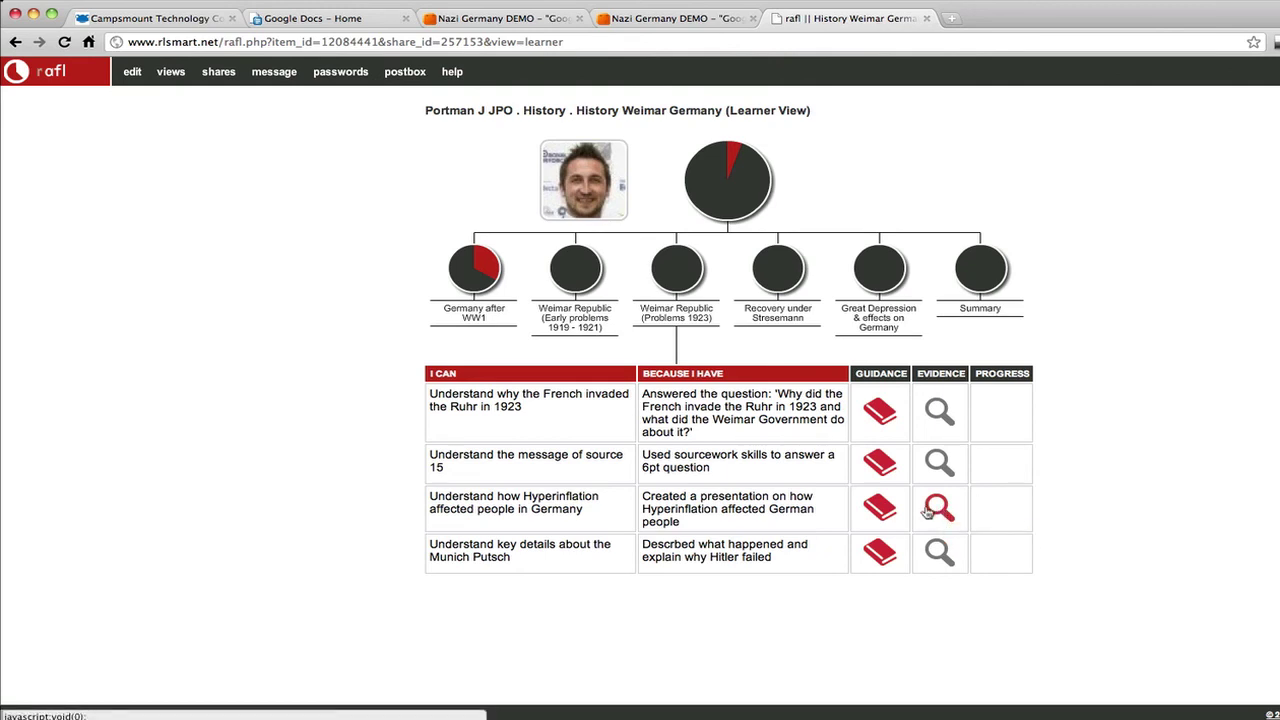
{"action": "scroll", "coordinate": [970, 500], "scroll_direction": "down", "scroll_amount": 1}
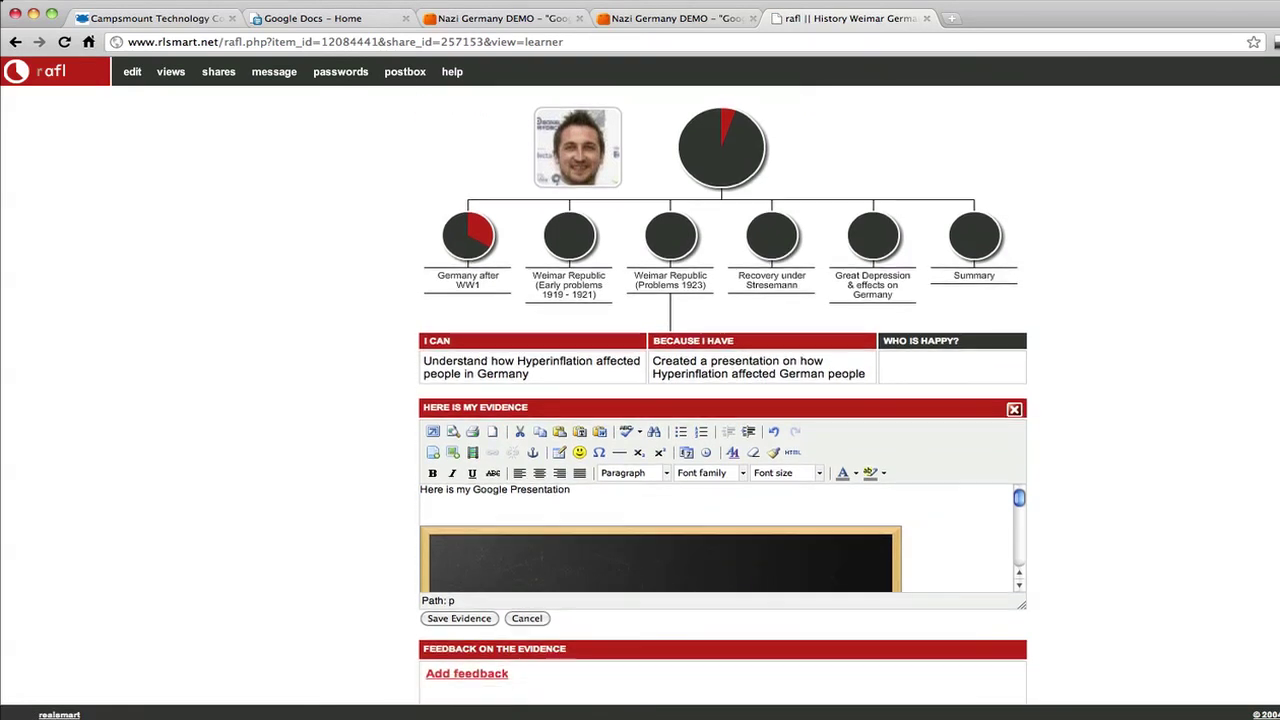
{"action": "scroll", "coordinate": [1019, 499], "scroll_direction": "down", "scroll_amount": 2}
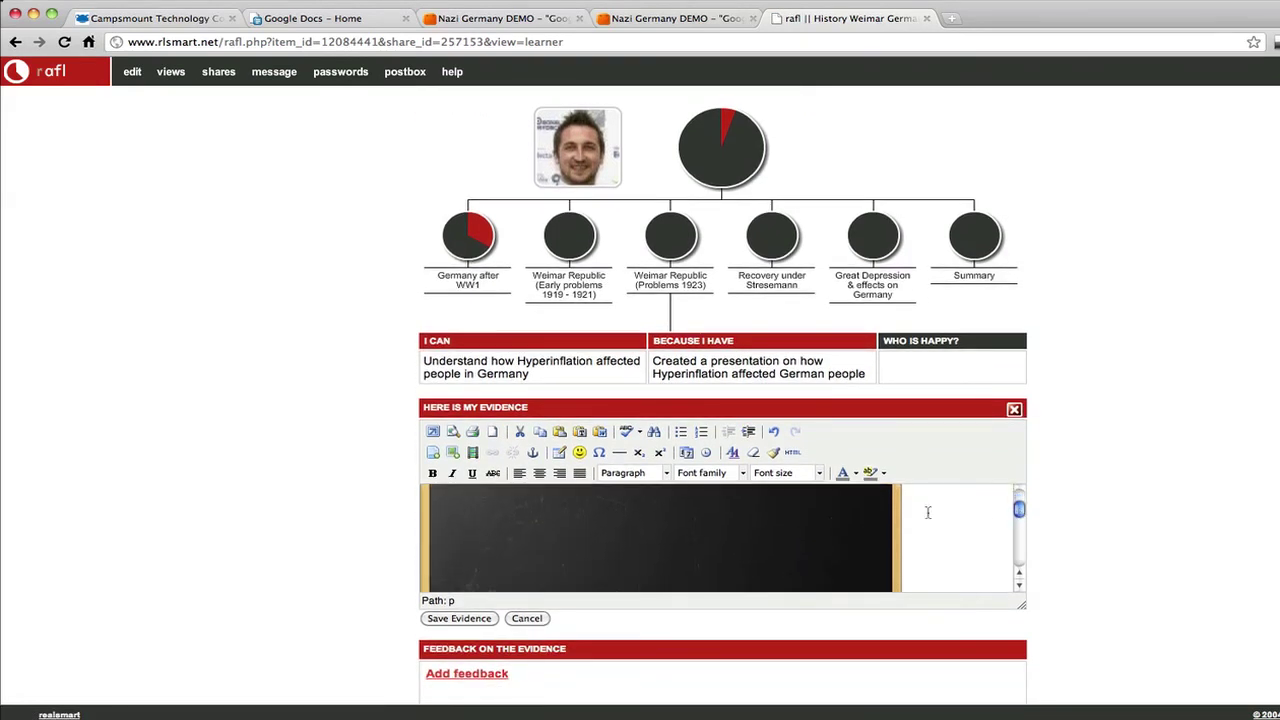
{"action": "left_click", "coordinate": [432, 432]}
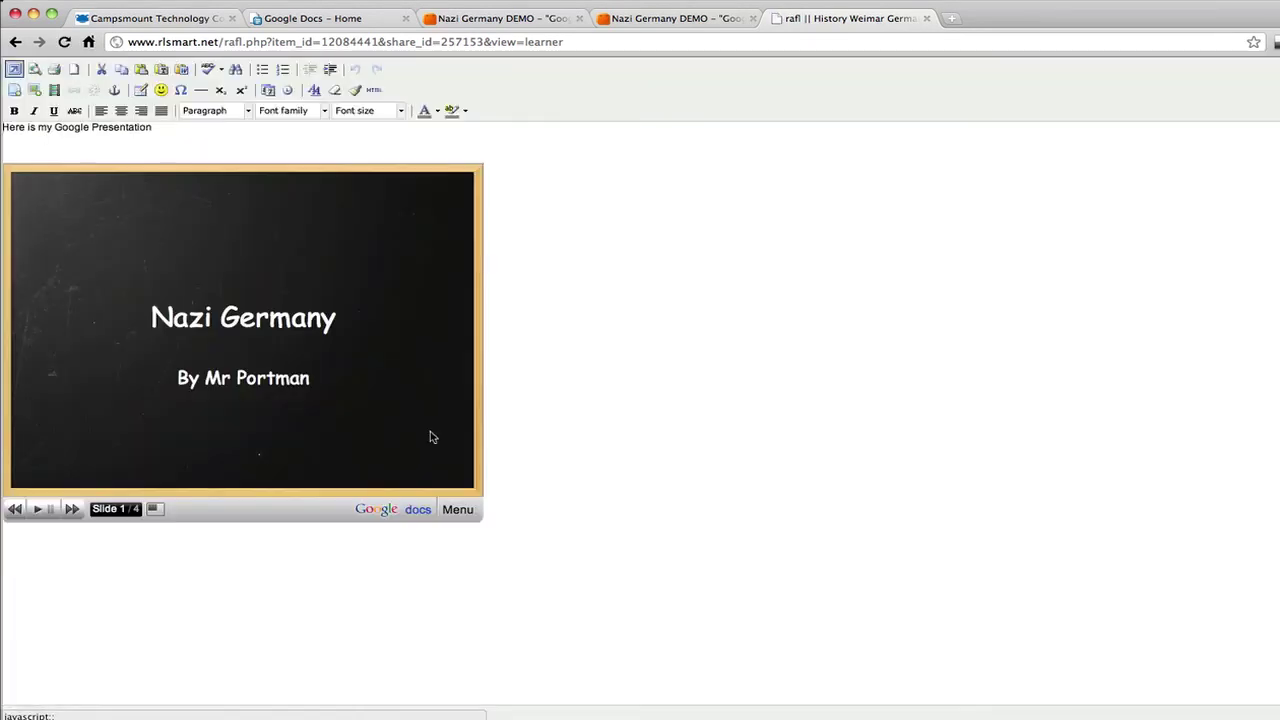
- Advance the embedded presentation to slide 4, play its video and skip ahead in it
{"action": "left_click", "coordinate": [71, 509]}
{"action": "left_click", "coordinate": [71, 509]}
{"action": "left_click", "coordinate": [71, 509]}
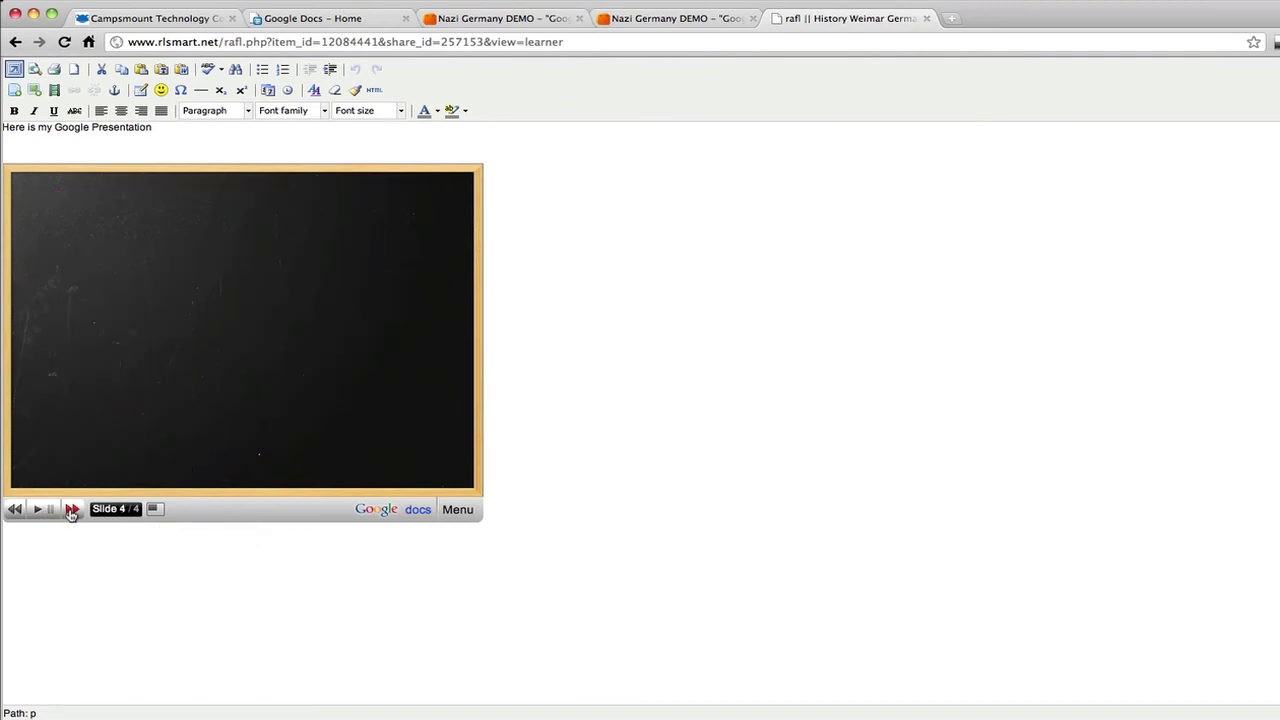
{"action": "left_click", "coordinate": [246, 316]}
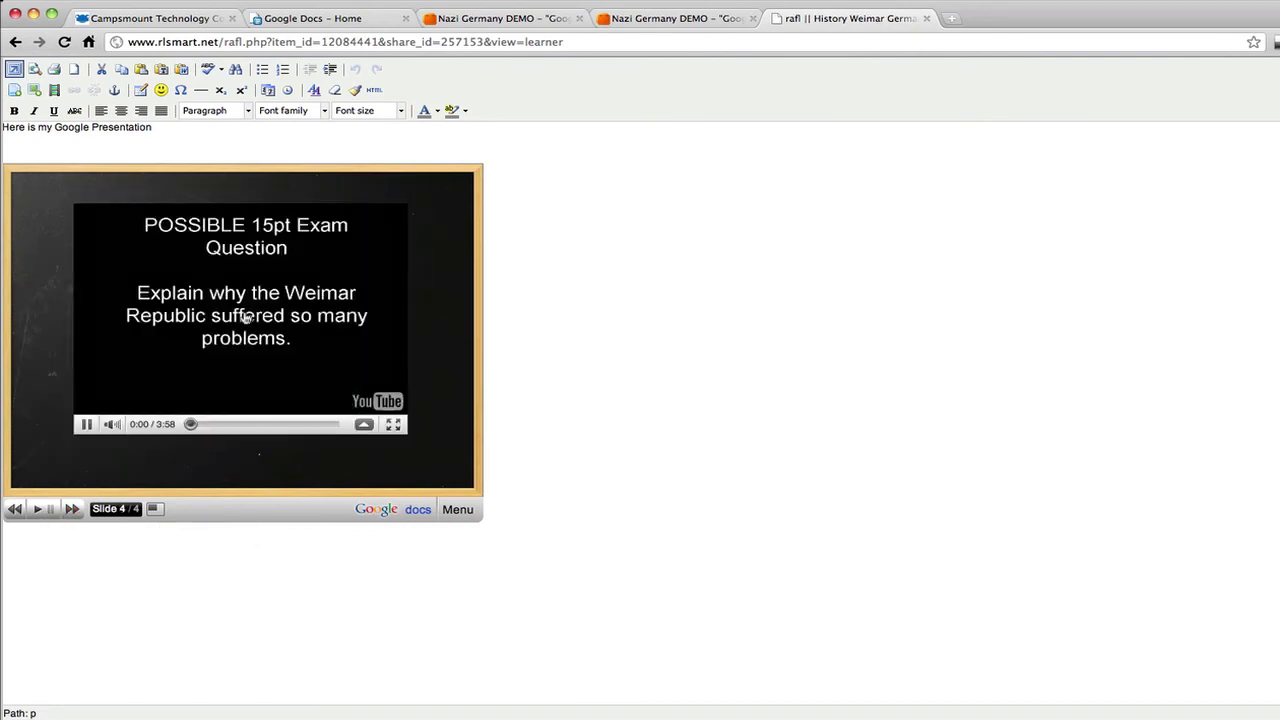
{"action": "left_click", "coordinate": [229, 424]}
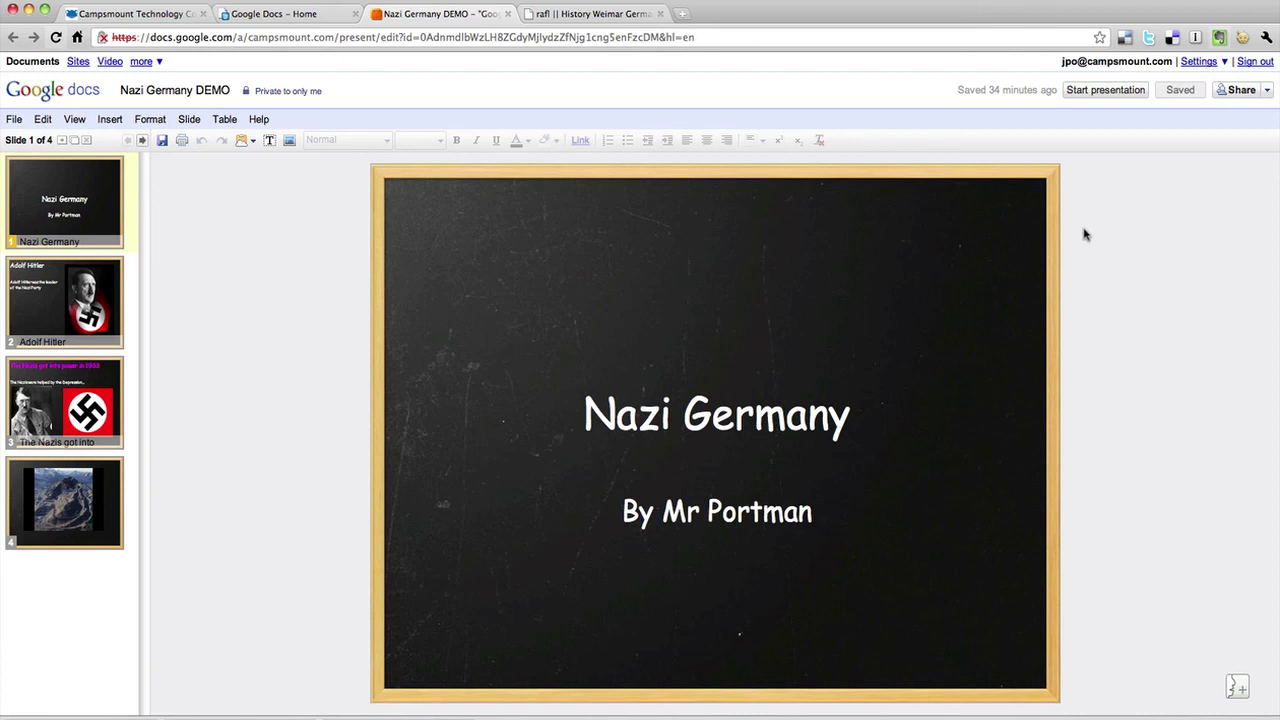
- Open the presentation's public link from the Publish / embed page and copy the web address of the published view
{"action": "left_click", "coordinate": [1267, 91]}
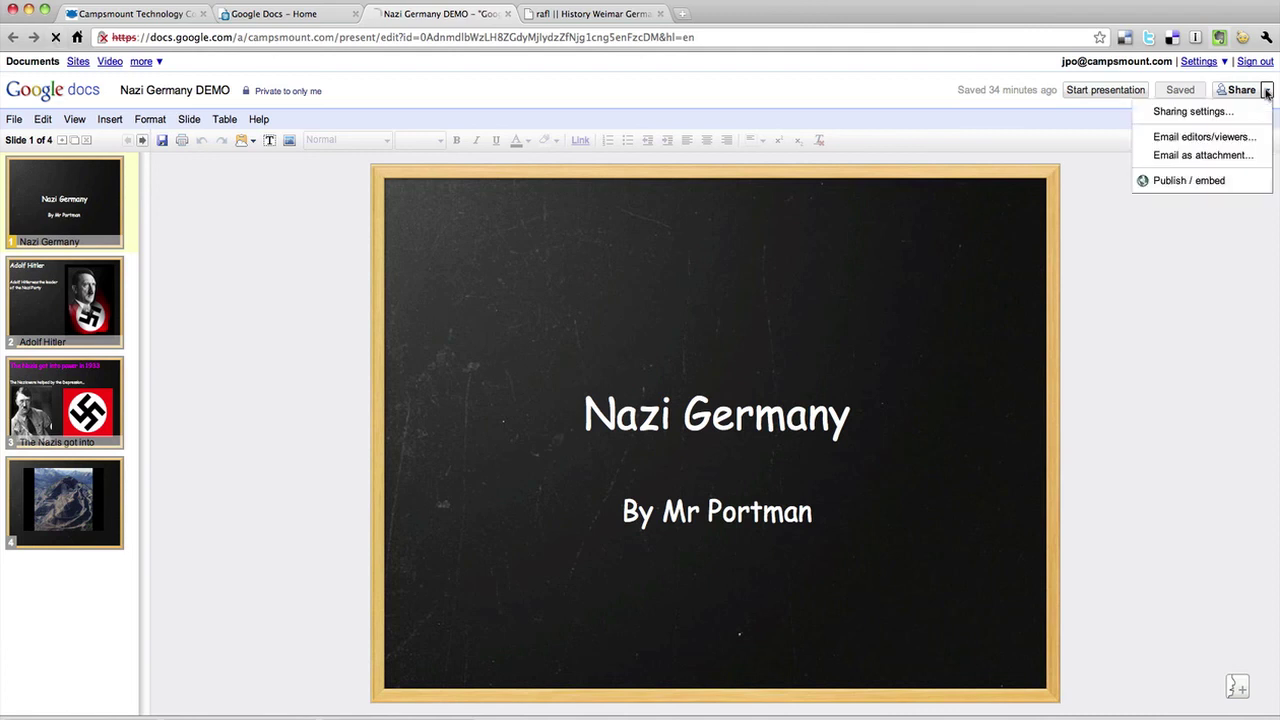
{"action": "left_click", "coordinate": [1203, 187]}
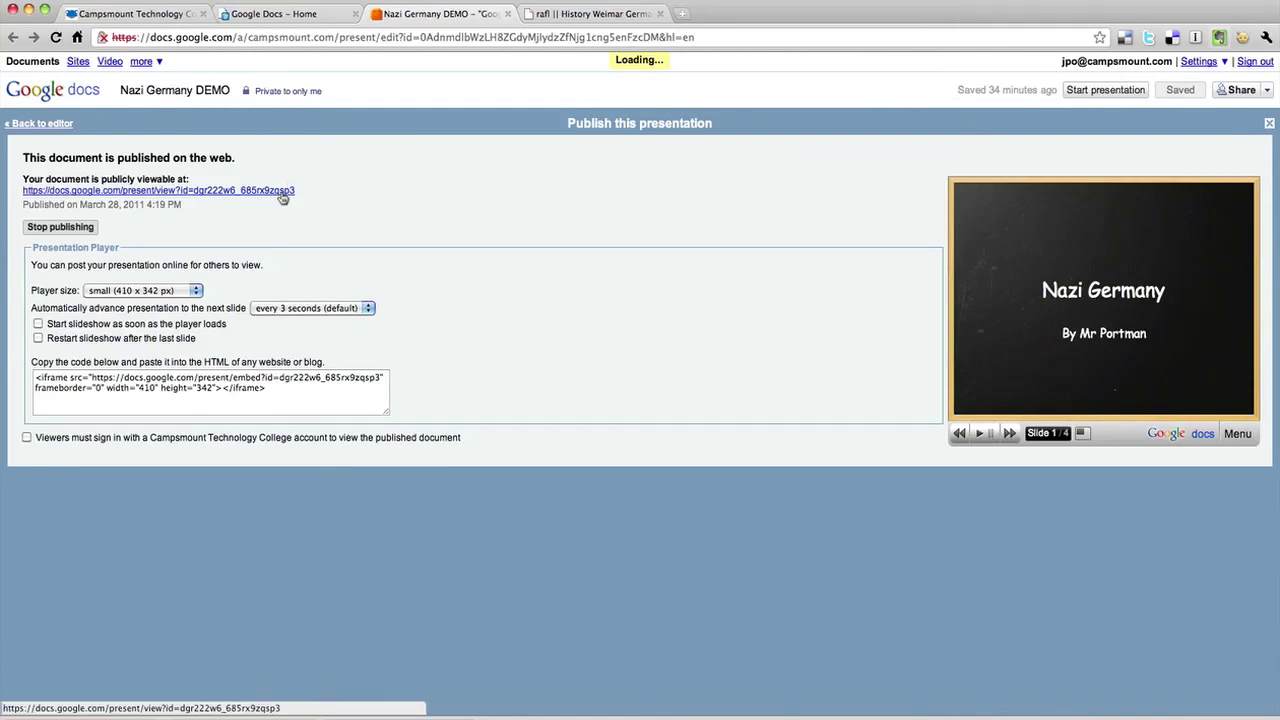
{"action": "left_click", "coordinate": [283, 190]}
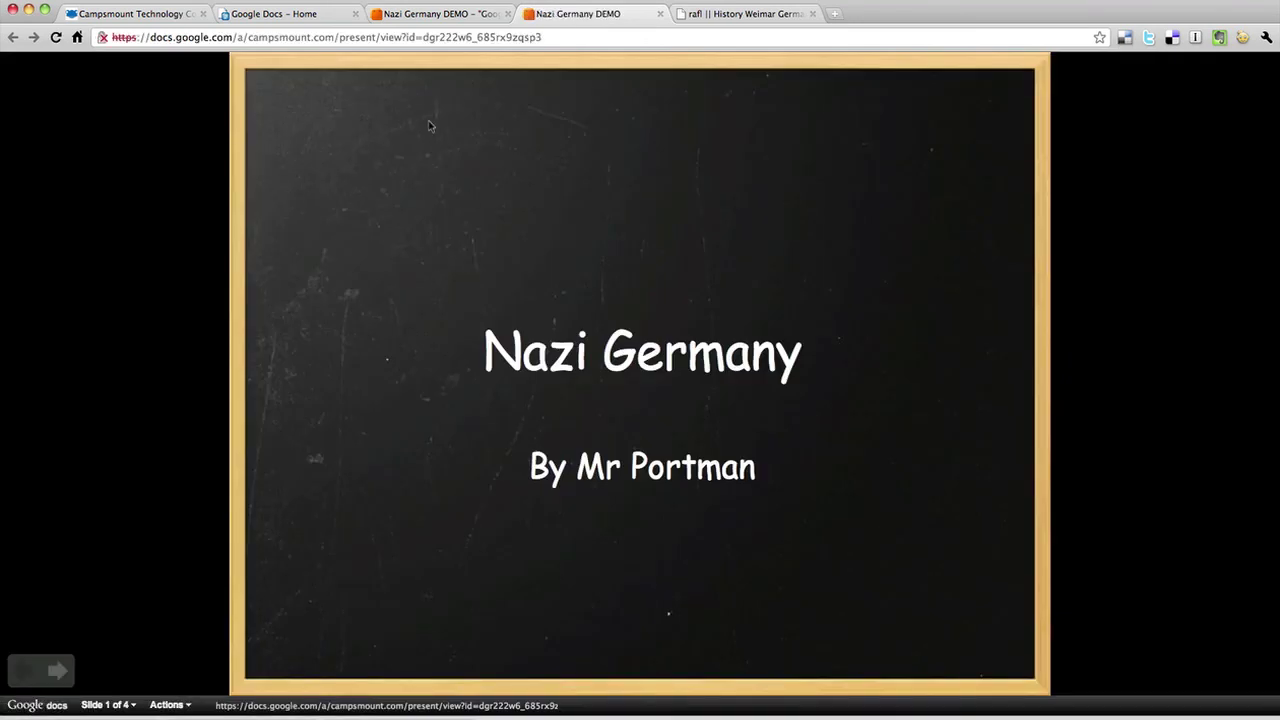
{"action": "left_click", "coordinate": [463, 37]}
{"action": "right_click", "coordinate": [465, 35]}
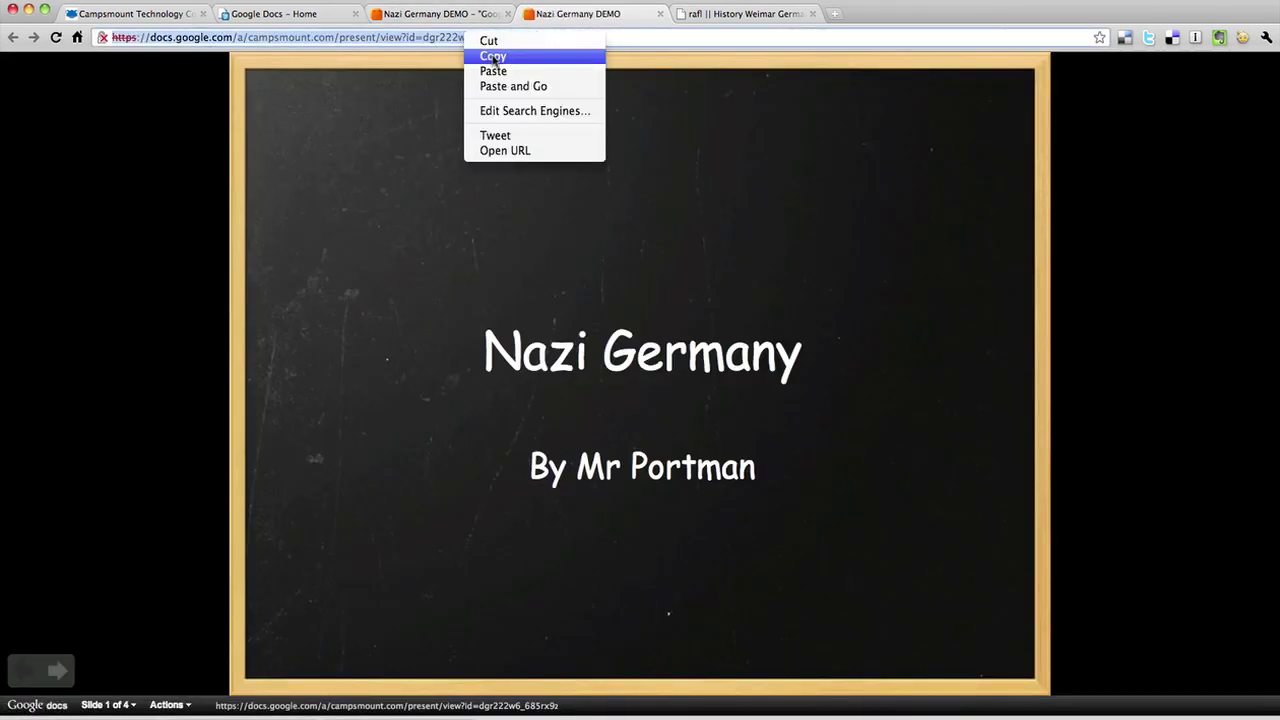
{"action": "left_click", "coordinate": [490, 56]}
- Switch to the rafl page, change History Weimar Germany to the learner view and open Weimar Republic (Problems 1923)
{"action": "left_click", "coordinate": [733, 14]}
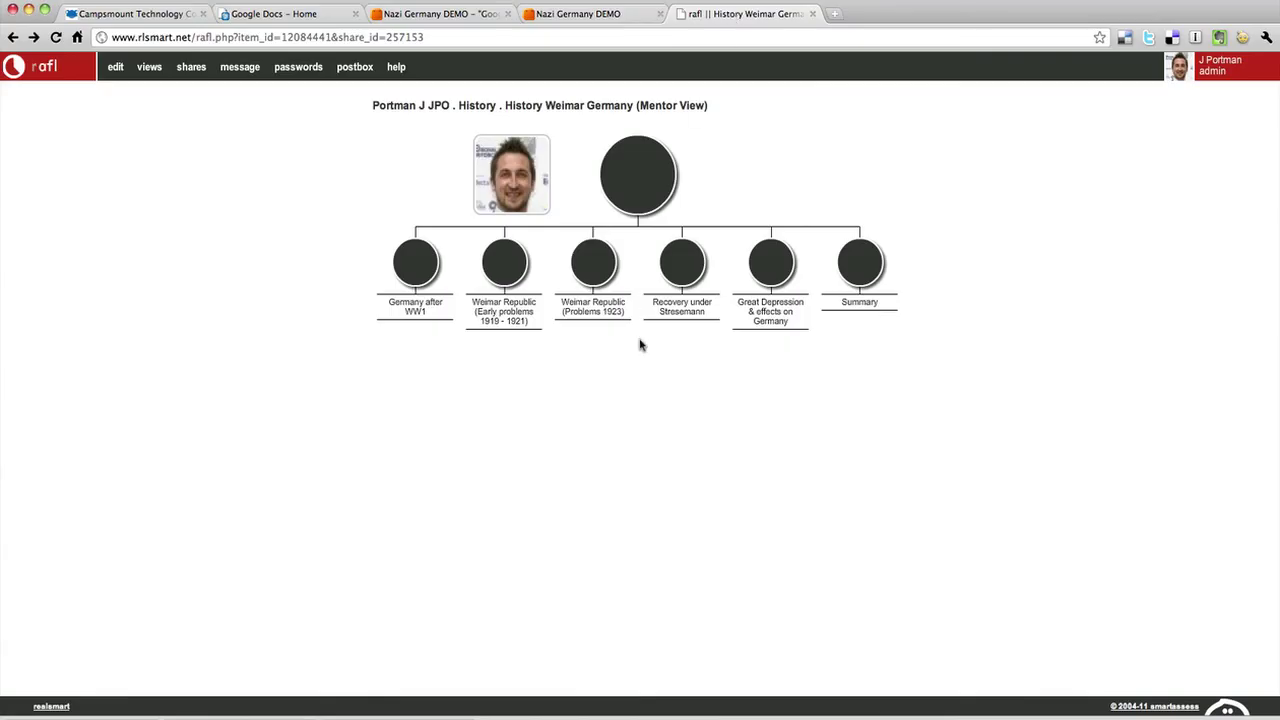
{"action": "left_click", "coordinate": [597, 258]}
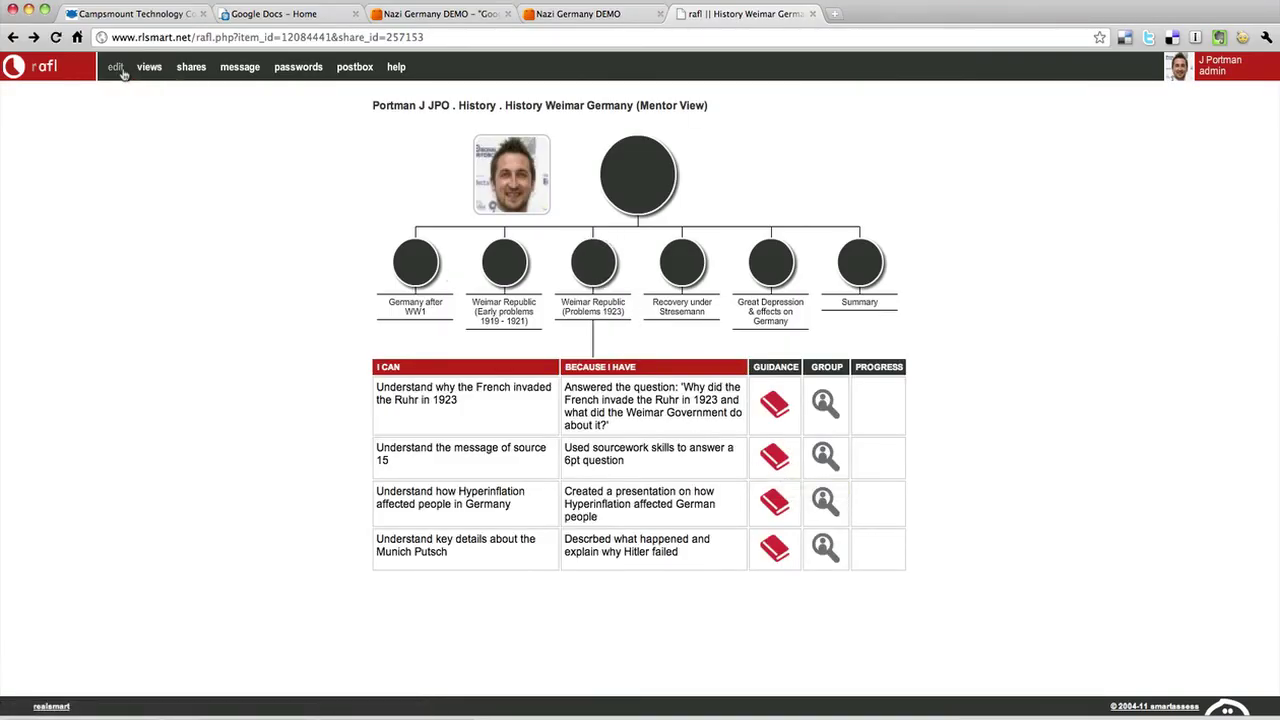
{"action": "left_click", "coordinate": [155, 88]}
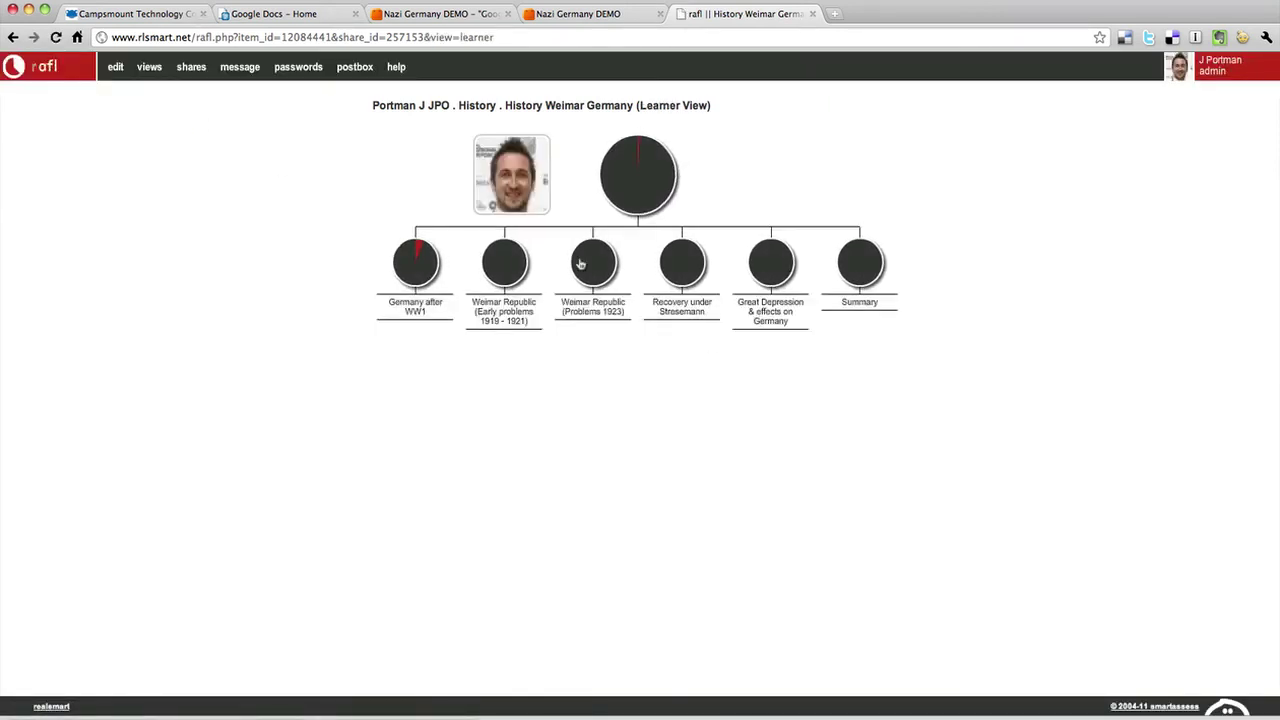
{"action": "left_click", "coordinate": [586, 263]}
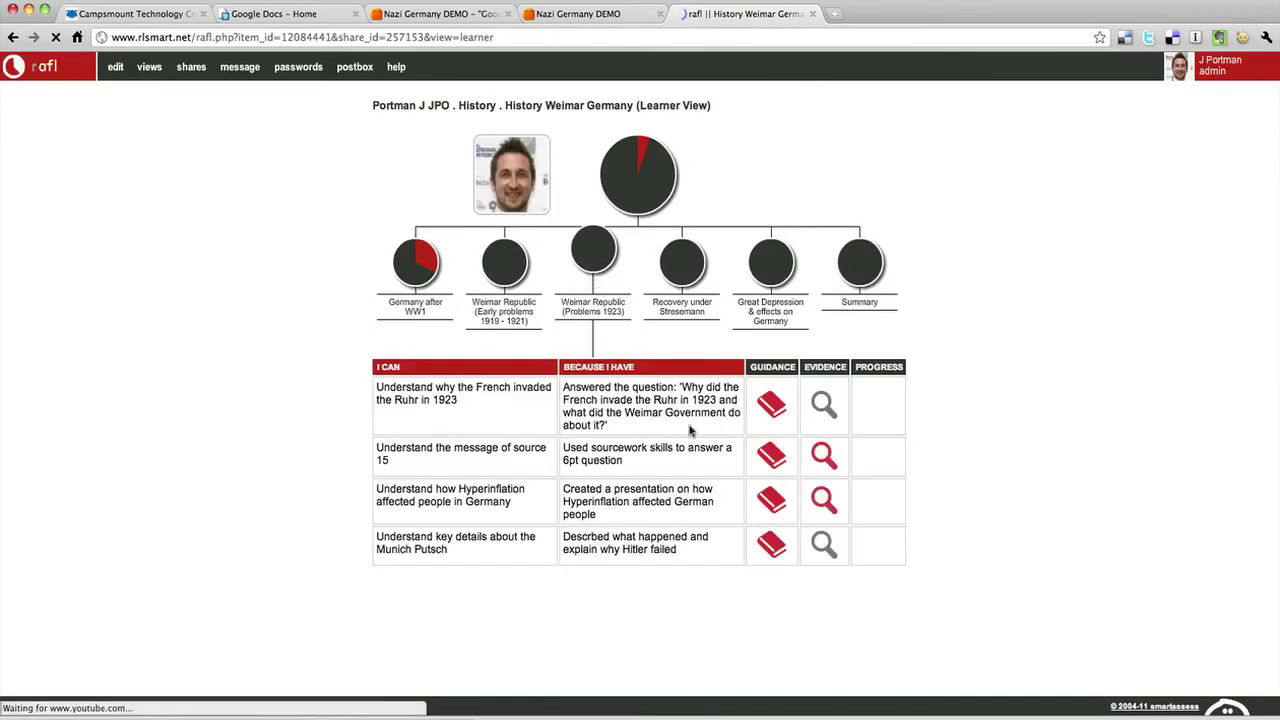
- Open the evidence for the French invasion of the Ruhr, write "Here is my Google Presentation" and paste the copied presentation link below it
{"action": "left_click", "coordinate": [823, 405]}
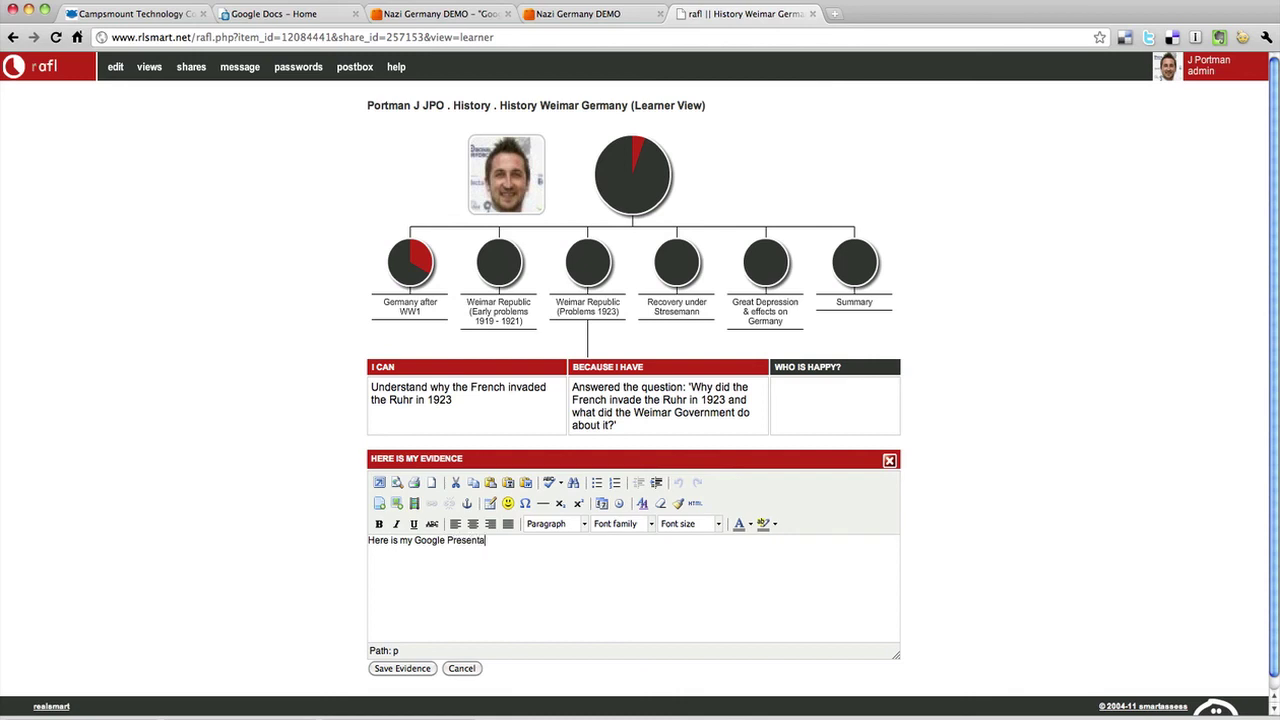
{"action": "key", "text": "super+v"}
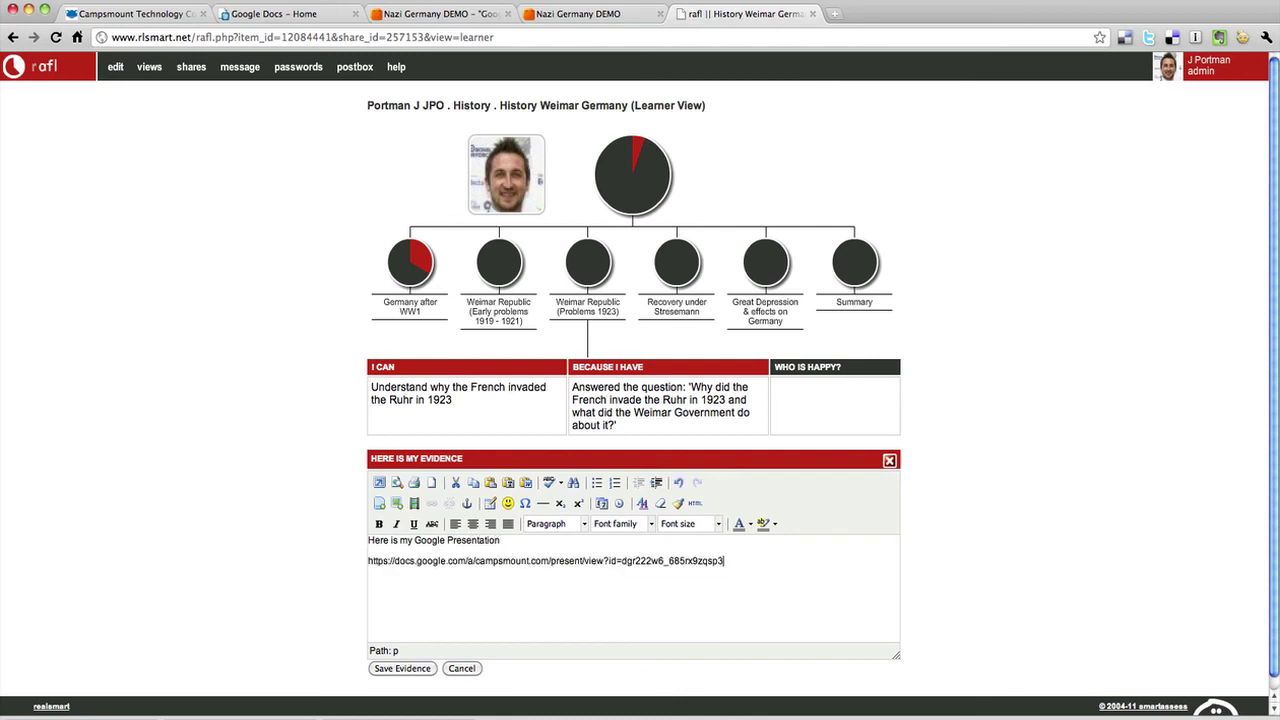